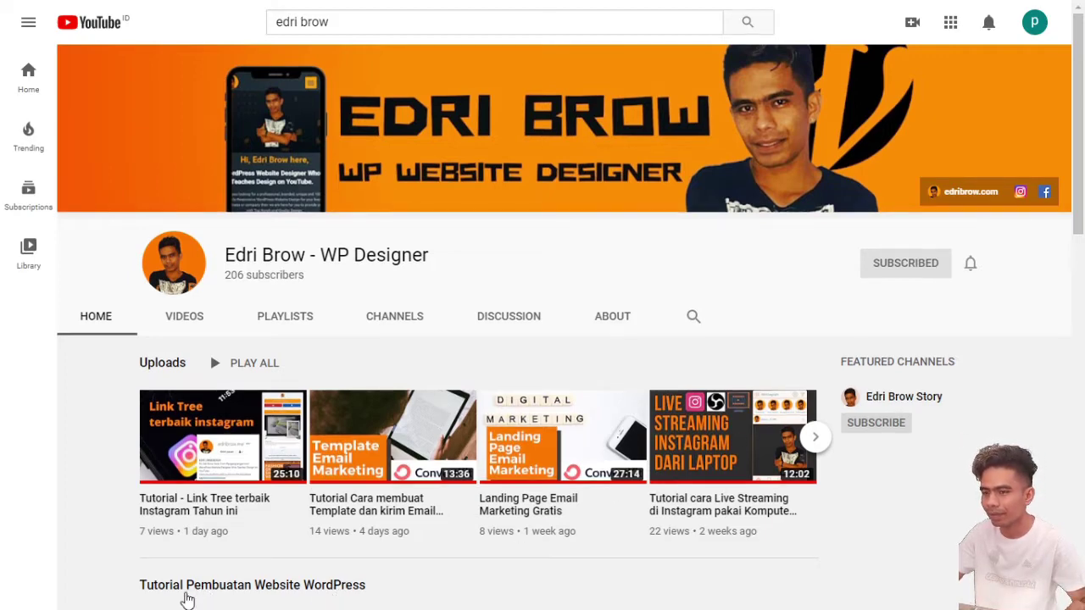
Switch from the YouTube channel to the open website homepage and go to its WordPress admin dashboard.
mouse_move(590, 411)
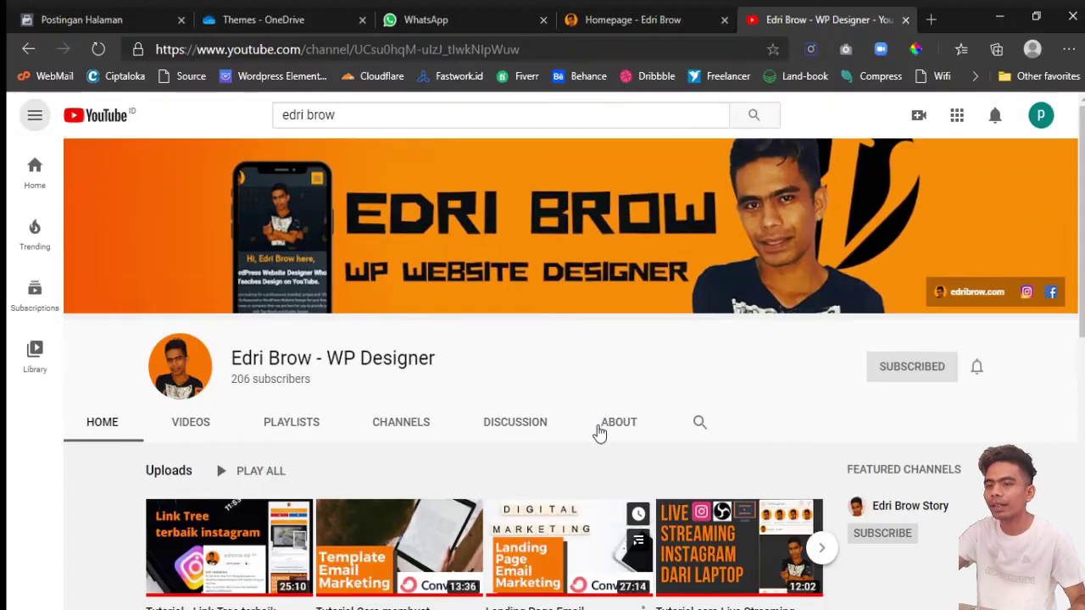
left_click(622, 19)
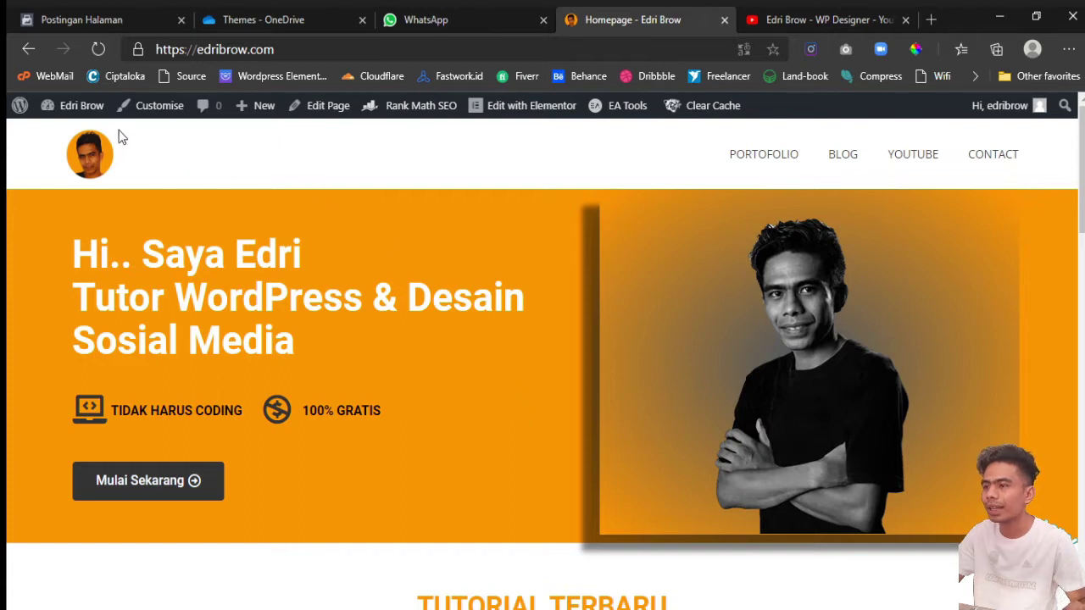
mouse_move(82, 106)
left_click(83, 143)
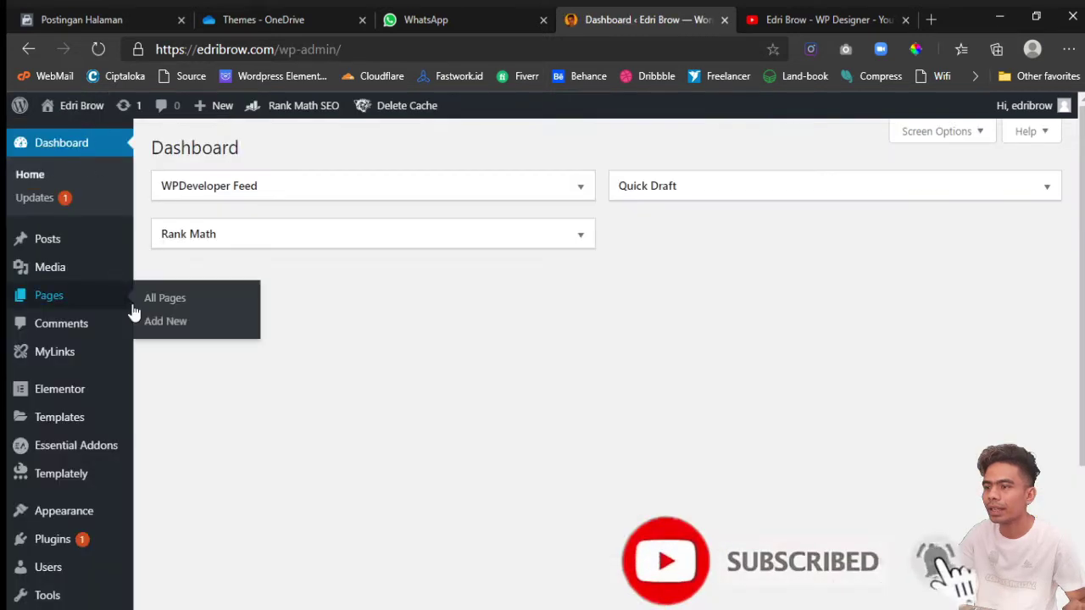
Open the page for adding new plugins and search the plugin directory for "WP mylink".
mouse_move(90, 398)
scroll(90, 397, "down", 2)
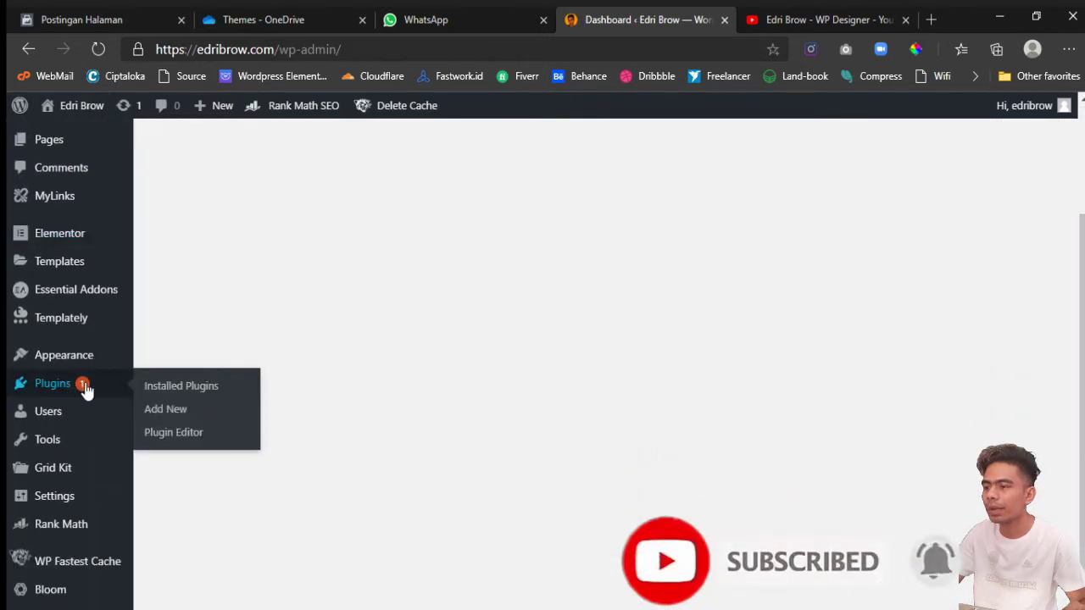
left_click(180, 415)
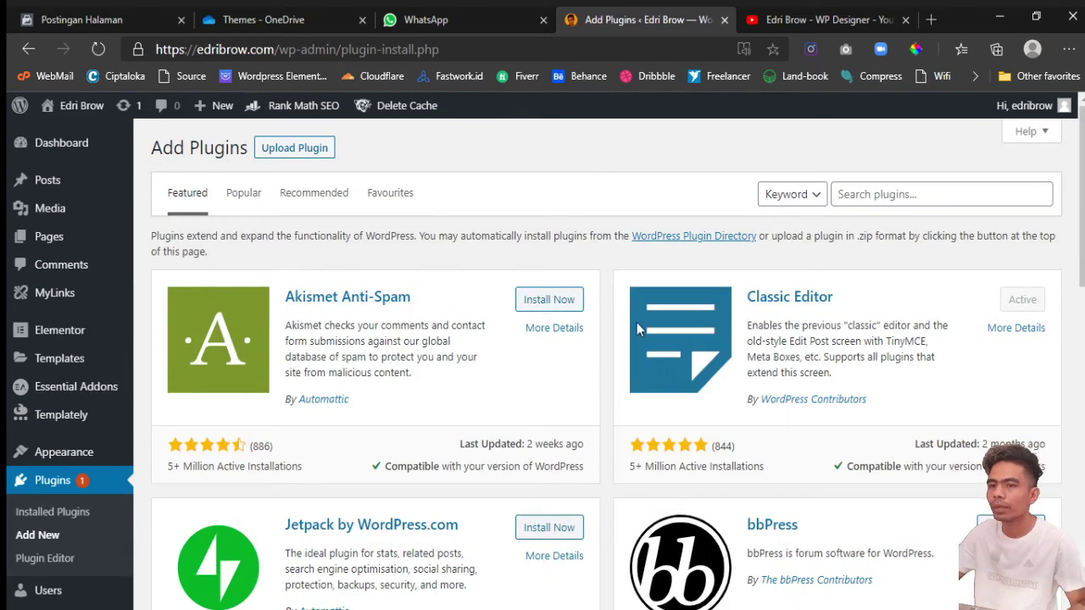
left_click(865, 194)
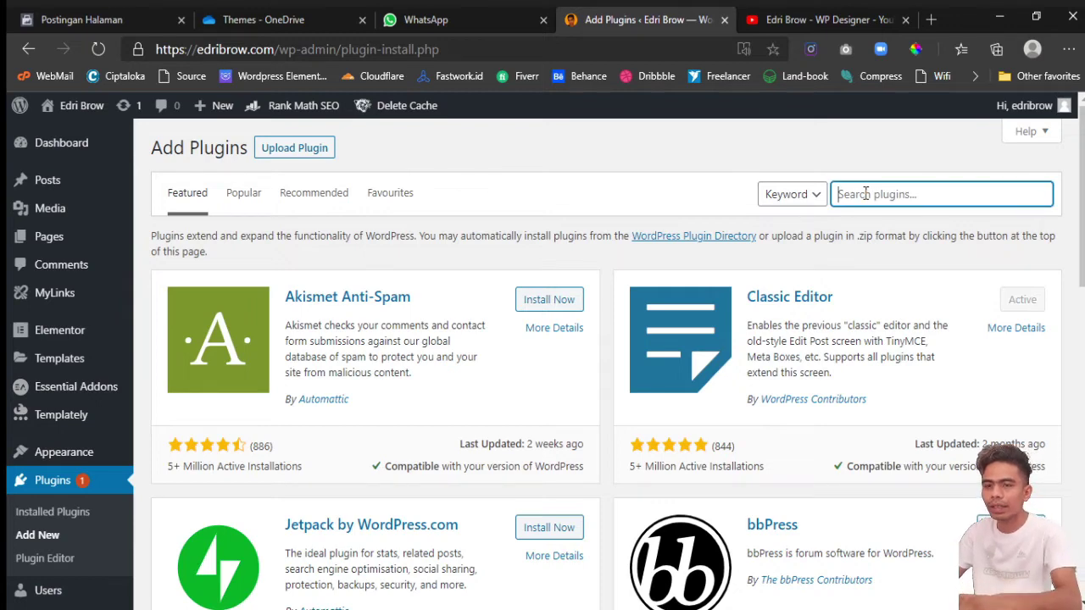
type("WP mylink")
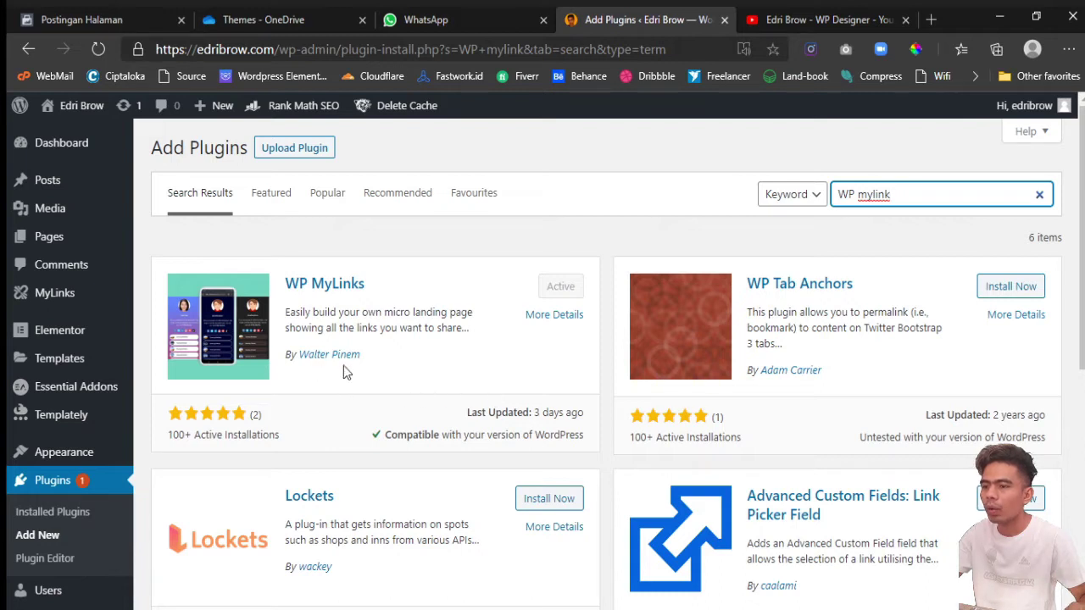
Open the details of the WP MyLinks plugin and read its description and installation instructions.
left_click(553, 316)
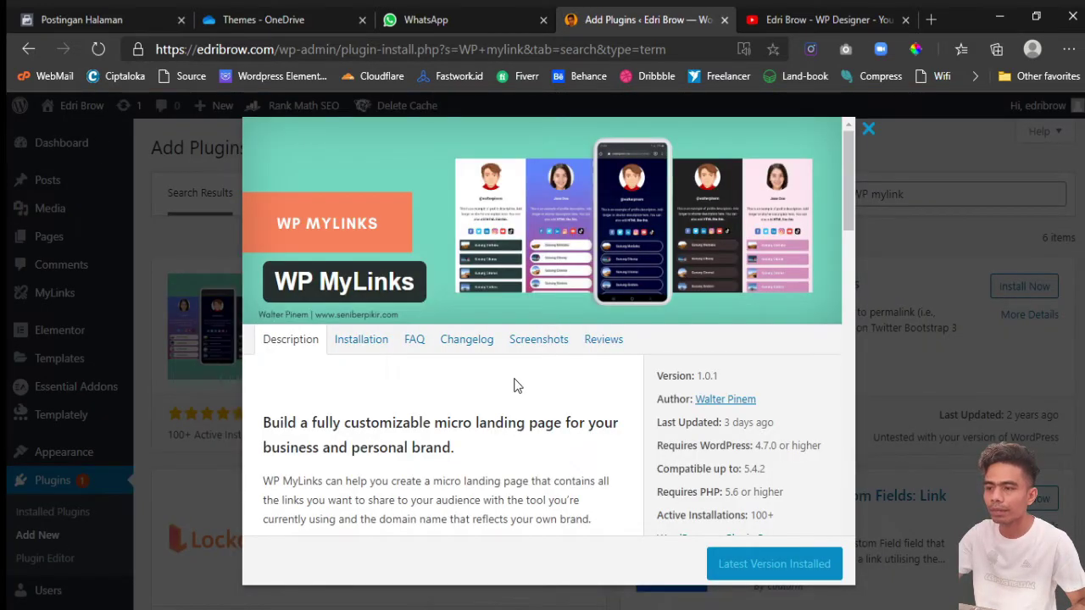
scroll(514, 383, "down", 1)
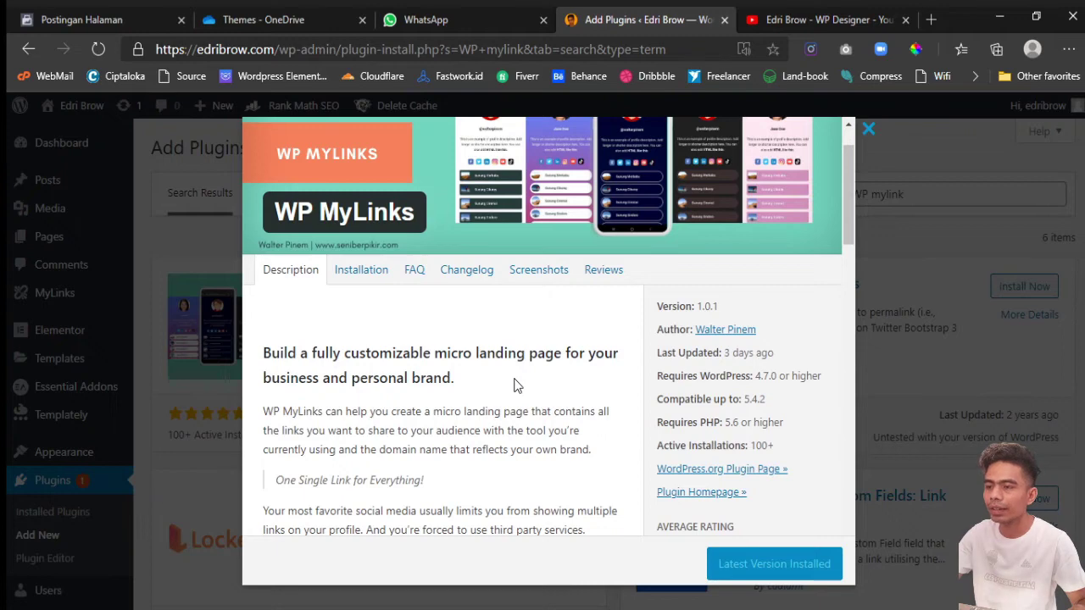
scroll(513, 385, "up", 1)
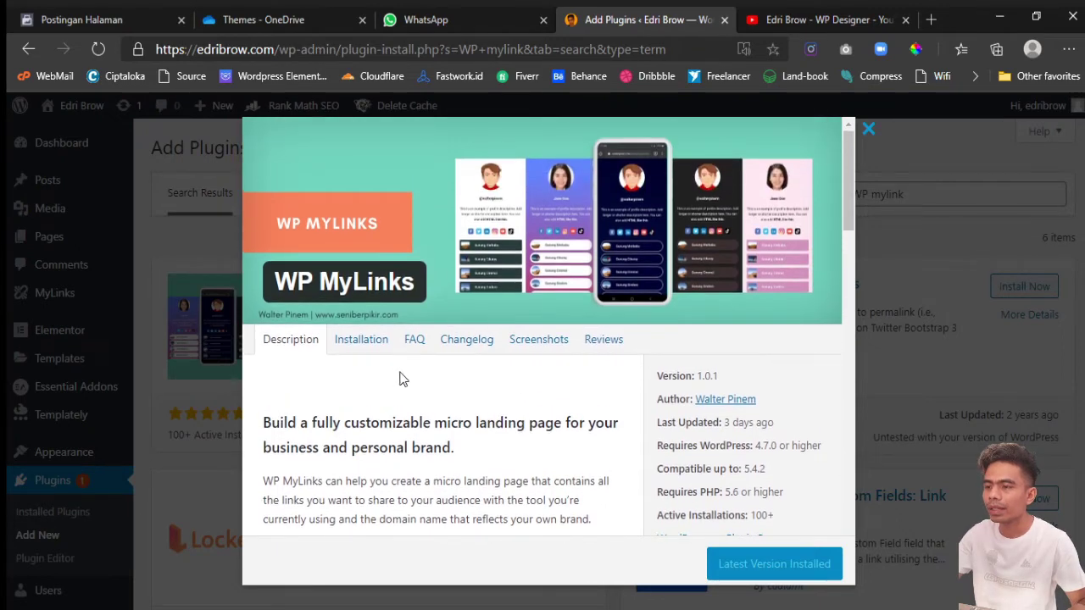
left_click(360, 347)
scroll(449, 395, "down", 1)
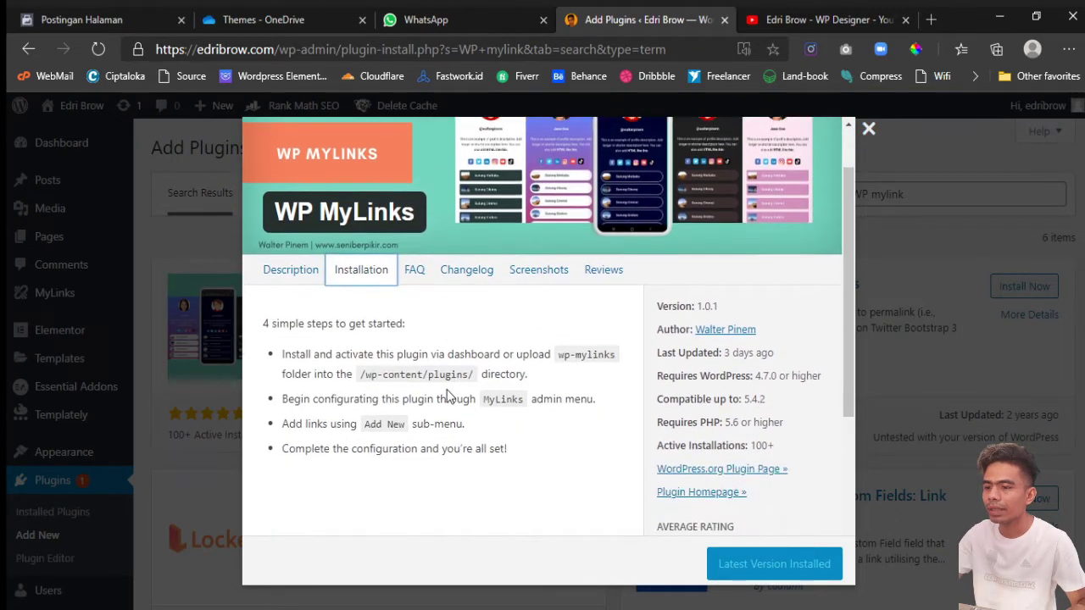
scroll(448, 395, "up", 1)
Read the FAQ and the changelog in the WP MyLinks plugin details.
left_click(414, 341)
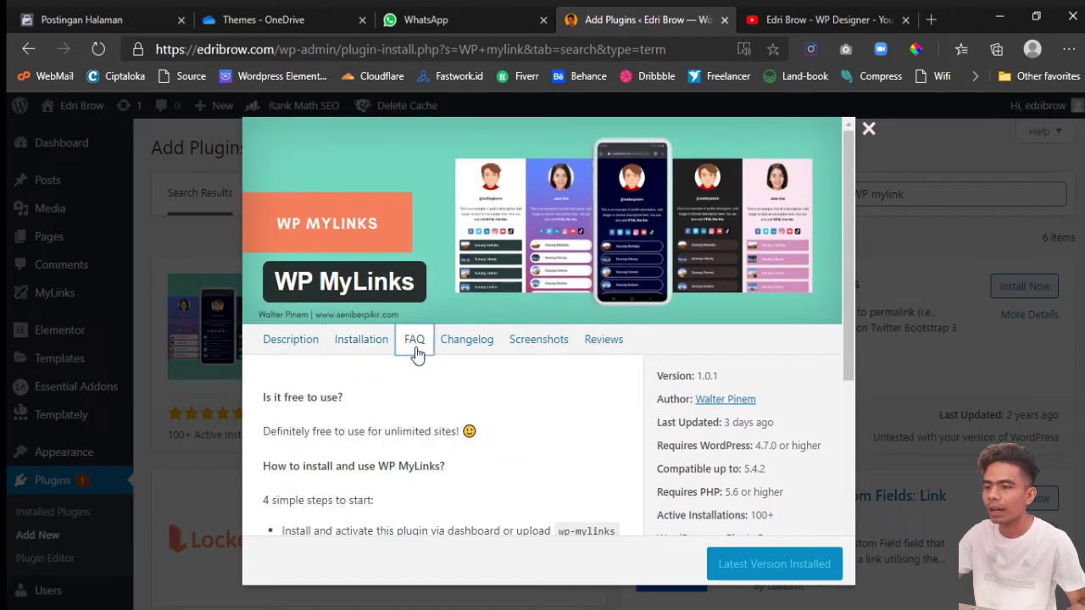
scroll(500, 411, "down", 1)
scroll(500, 410, "down", 4)
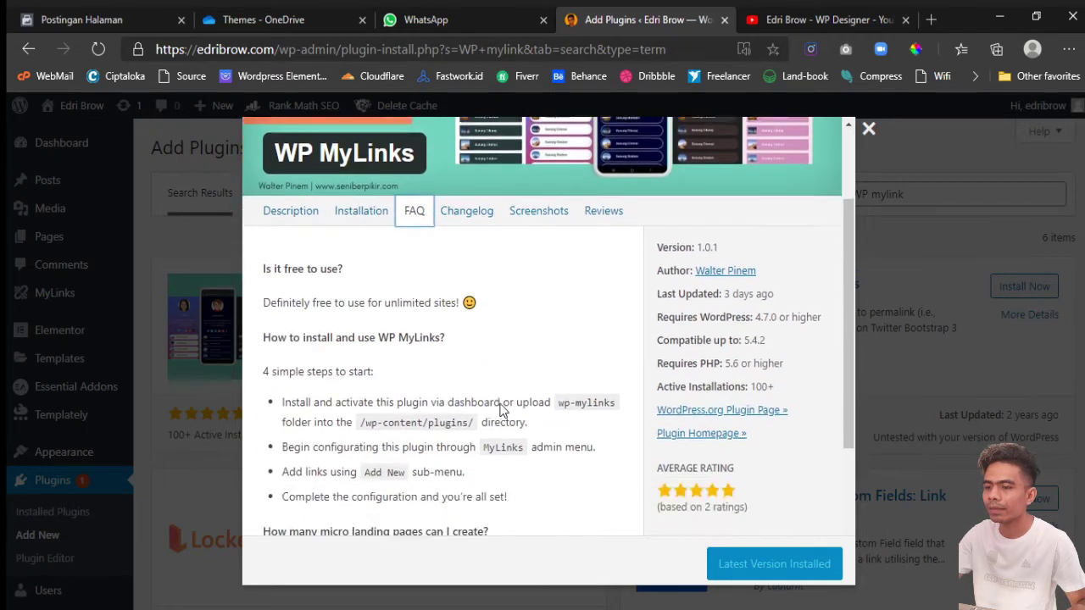
scroll(500, 410, "up", 5)
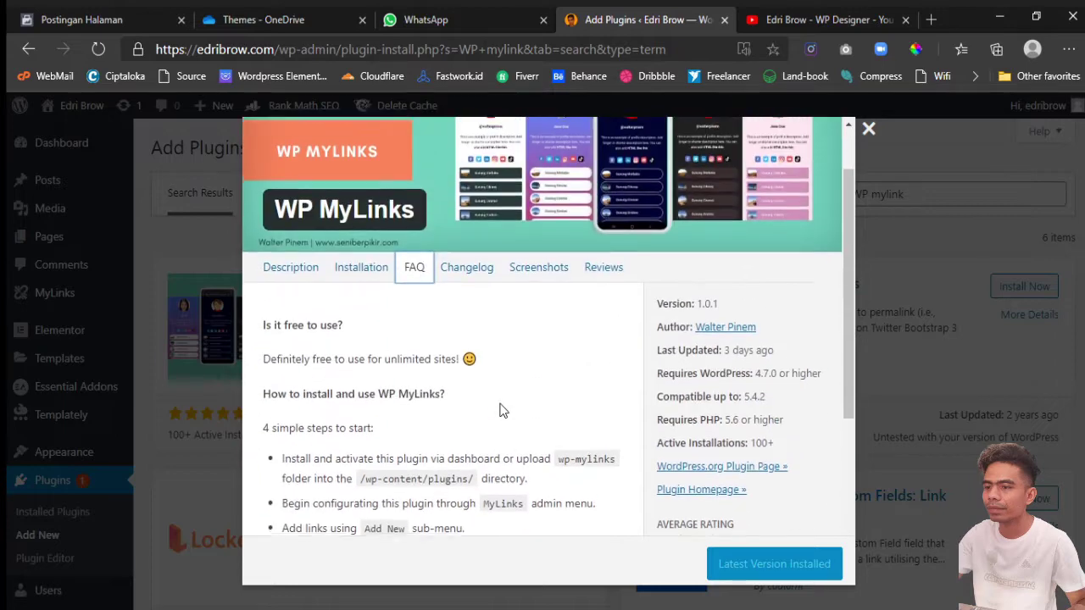
left_click(468, 272)
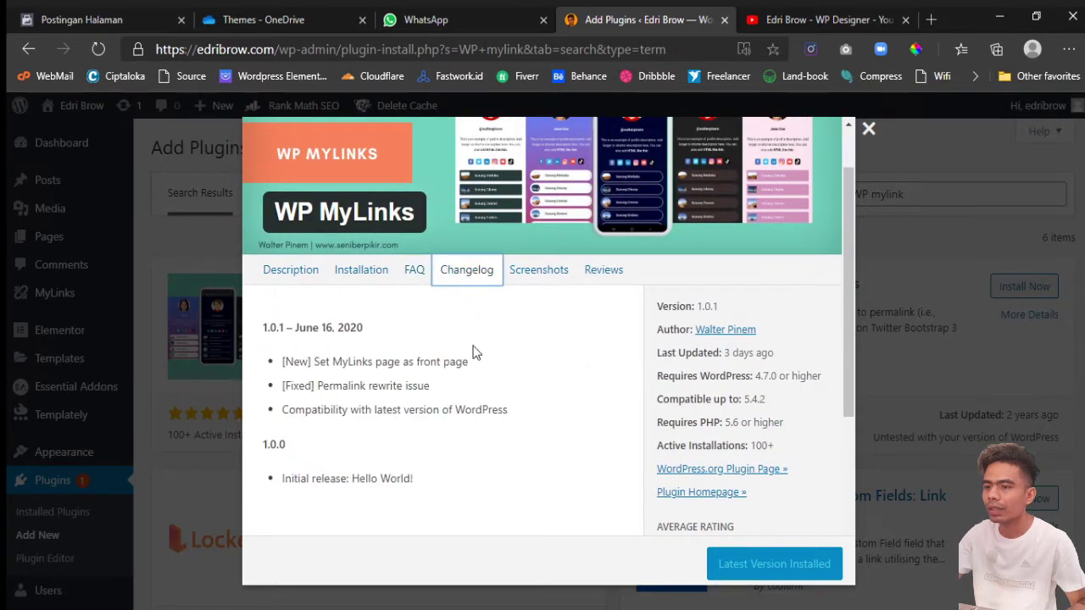
scroll(516, 390, "down", 1)
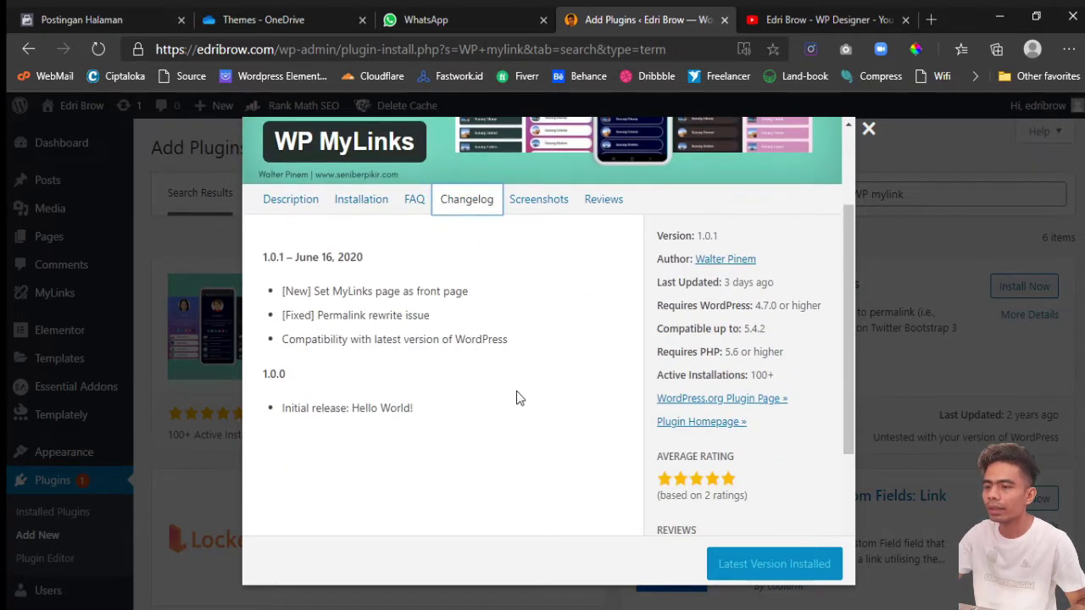
scroll(516, 390, "up", 1)
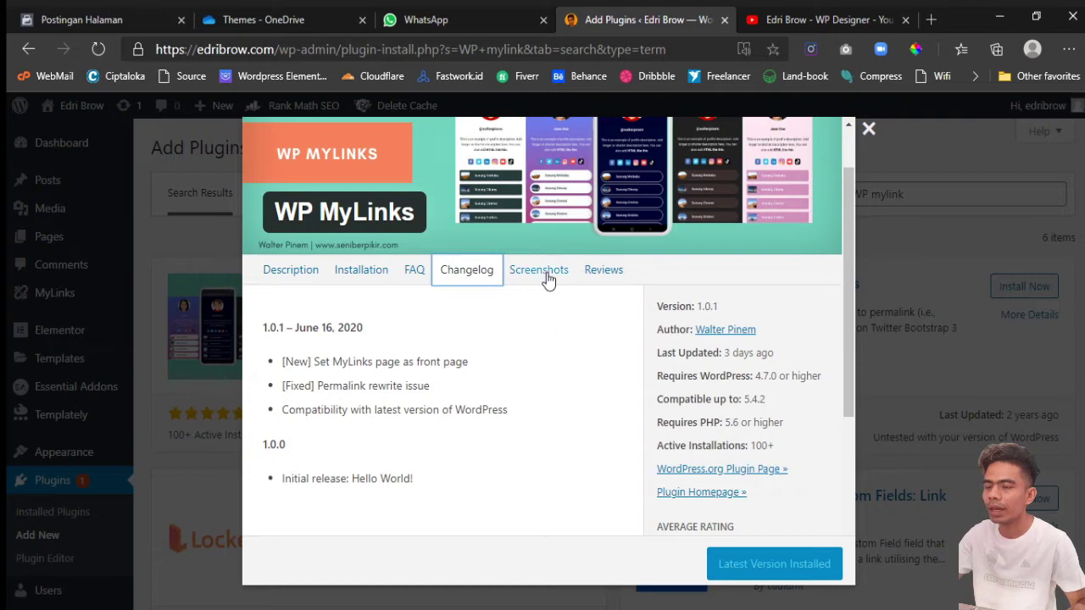
Look through the WP MyLinks plugin screenshots down to the one captioned "WP MyLinks on mobile".
left_click(547, 278)
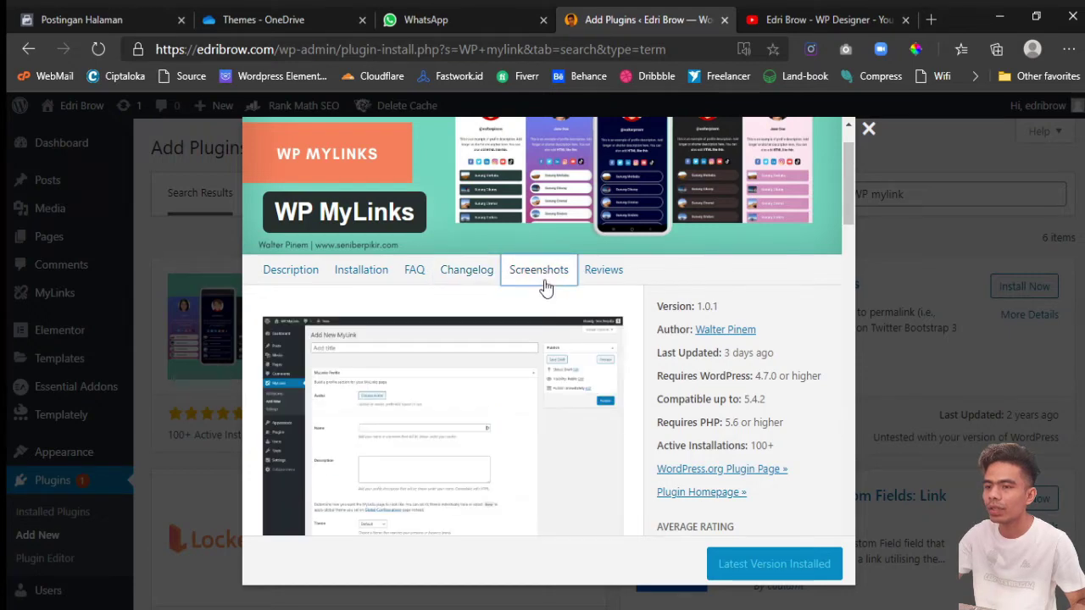
scroll(540, 391, "down", 6)
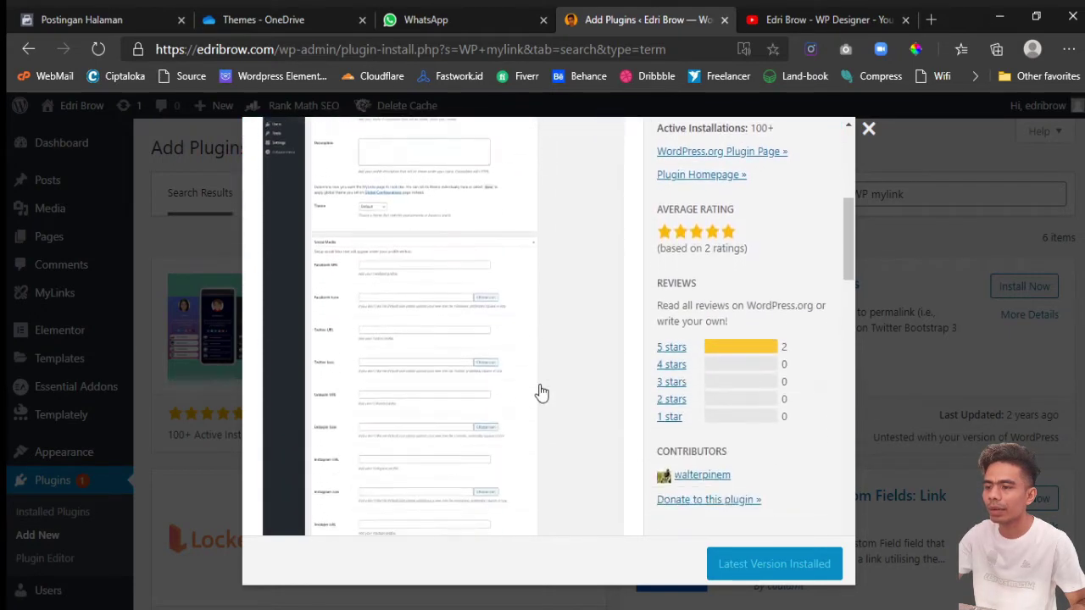
scroll(541, 392, "down", 3)
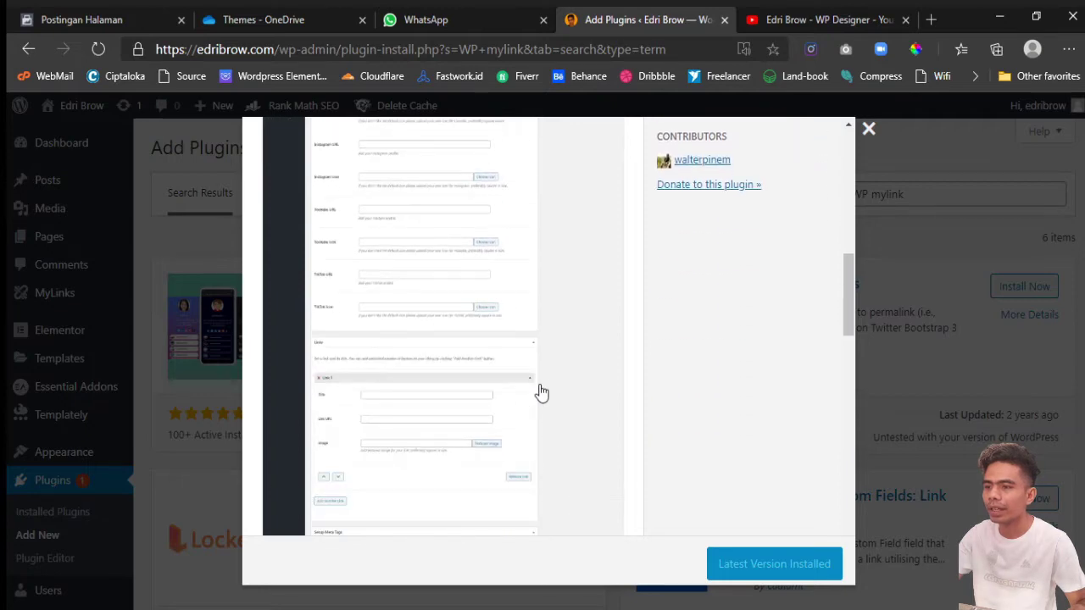
scroll(540, 392, "down", 6)
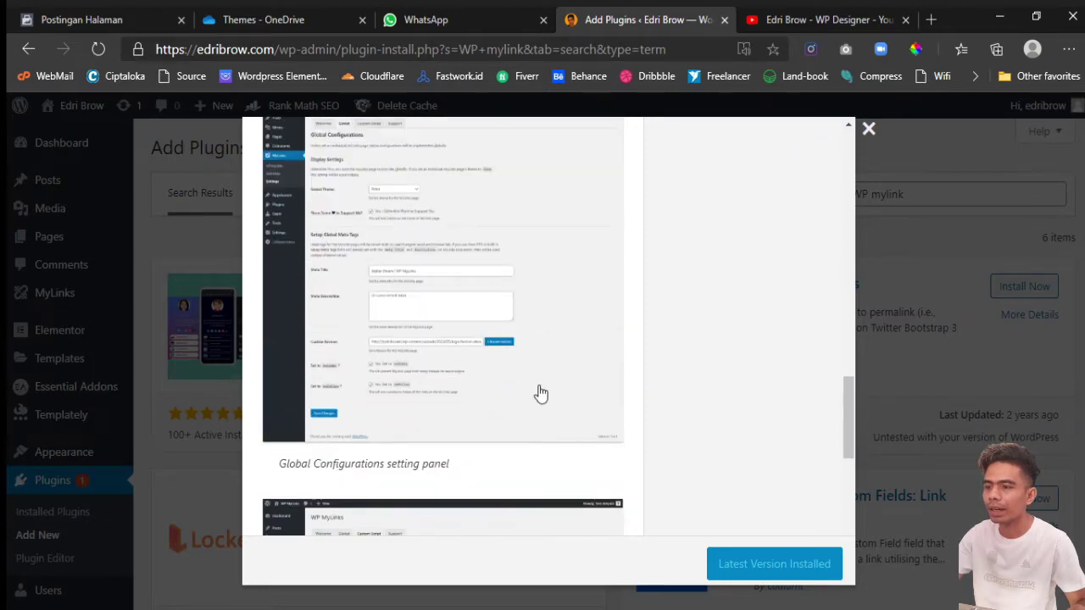
scroll(540, 391, "down", 8)
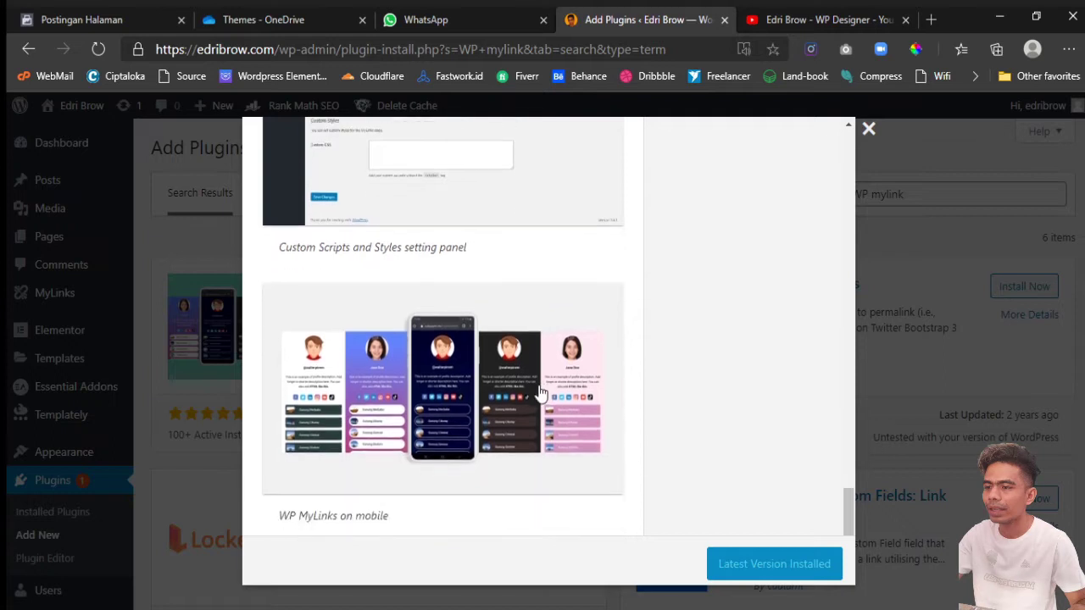
Open the "WP MyLinks on mobile" screenshot in a separate browser tab, examine the page designs, and return to the plugin details.
middle_click(471, 420)
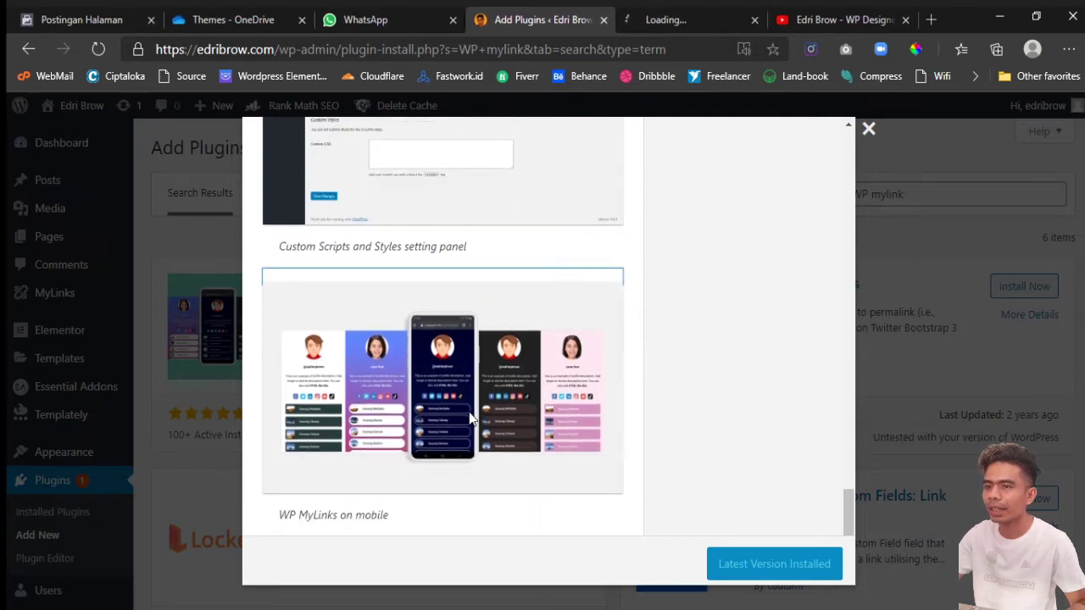
left_click(677, 26)
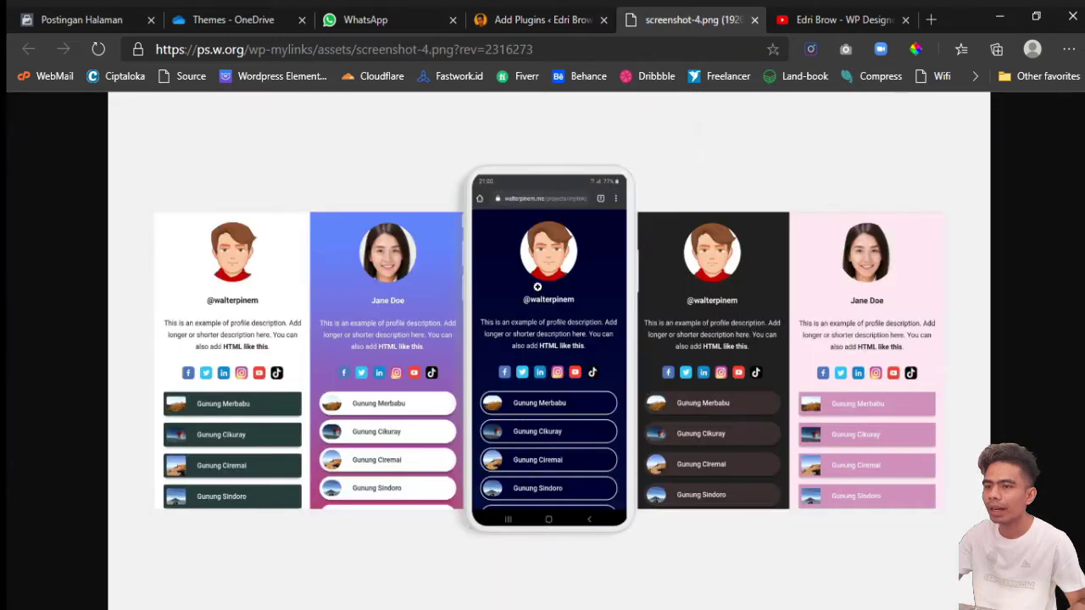
left_click(498, 306)
left_click(497, 306)
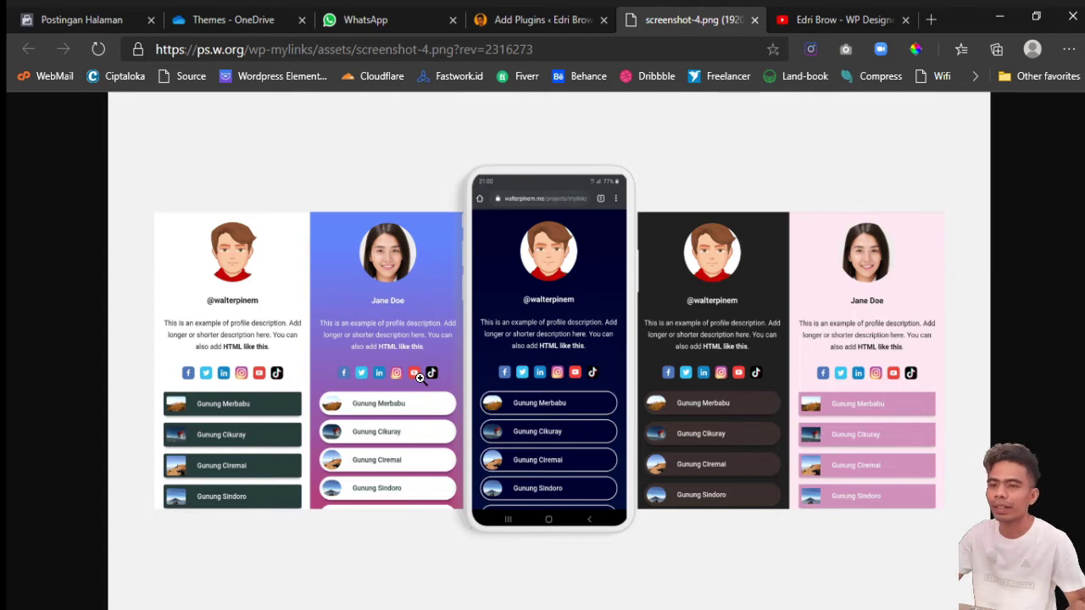
left_click(540, 13)
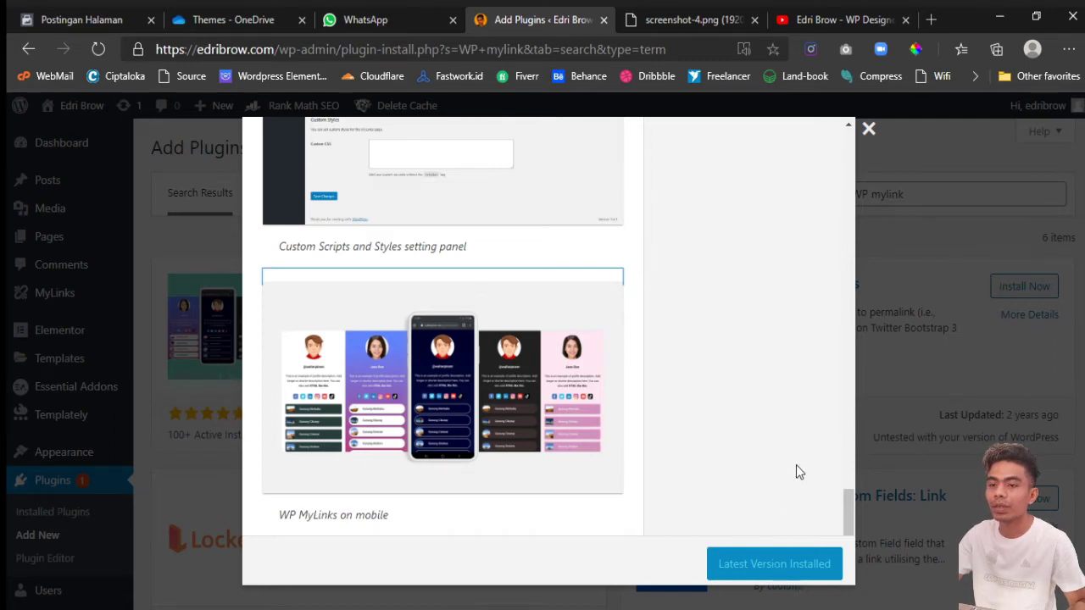
Close the WP MyLinks plugin details and open the list of all MyLinks pages.
left_click(871, 134)
mouse_move(51, 292)
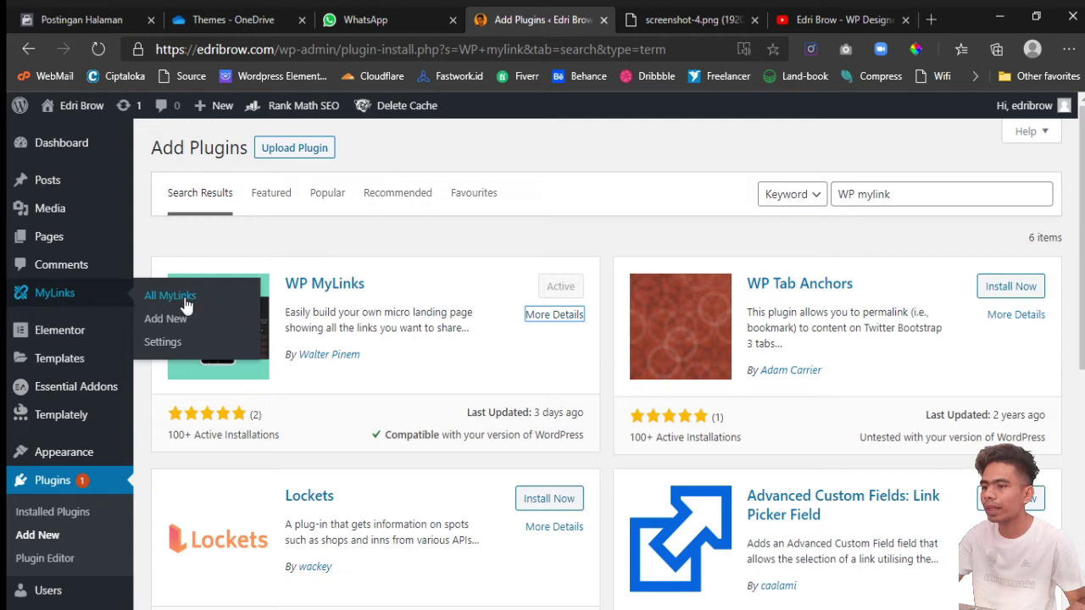
left_click(185, 303)
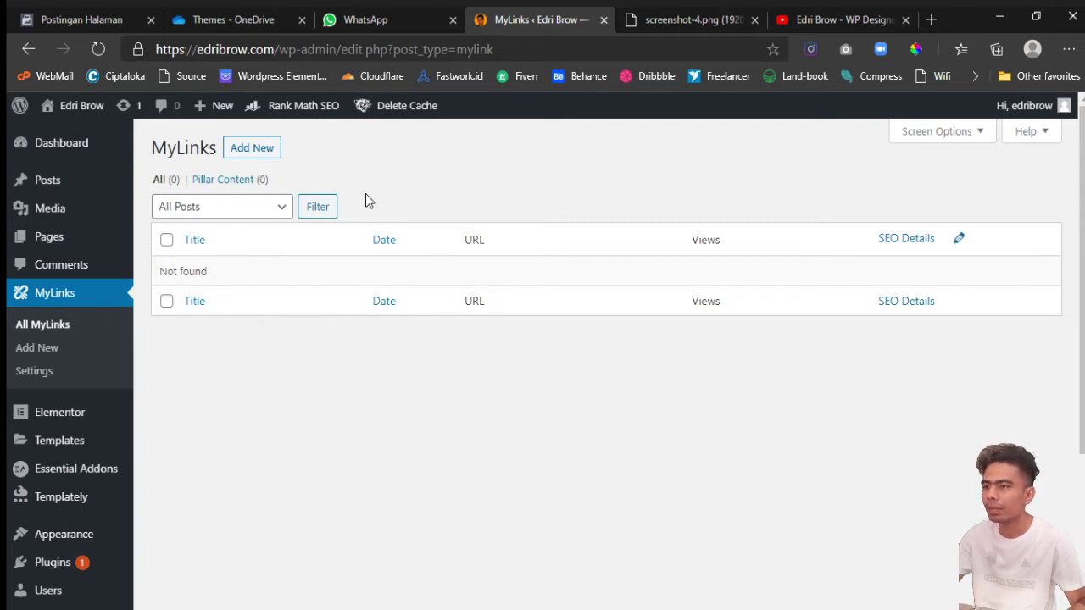
Open the MyLinks settings and look over the Welcome page, including its embedded overview and tutorial video.
left_click(34, 372)
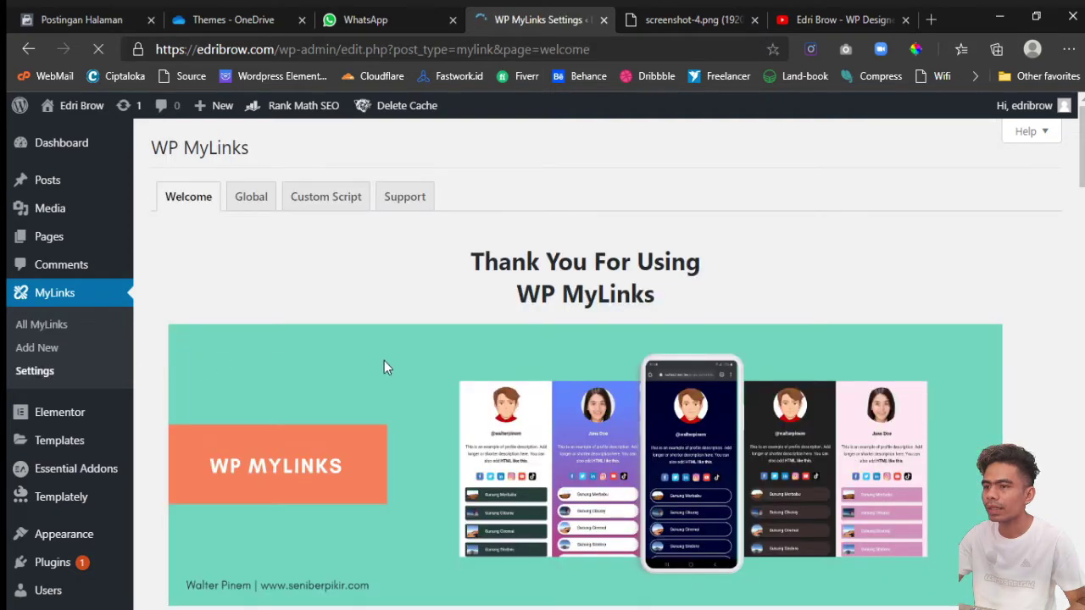
scroll(384, 365, "down", 5)
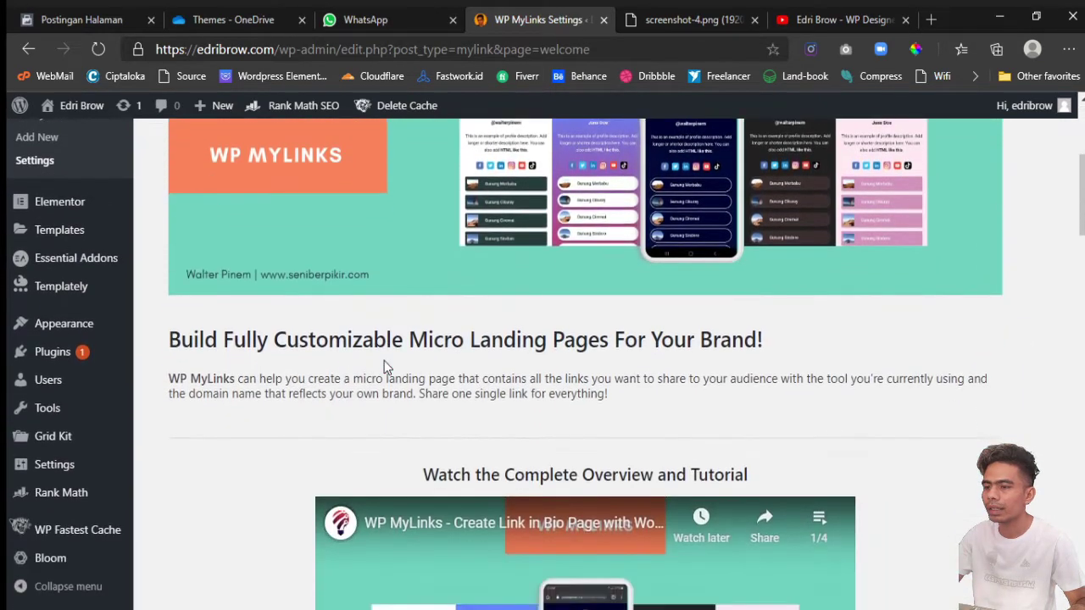
scroll(384, 364, "down", 3)
scroll(384, 364, "up", 1)
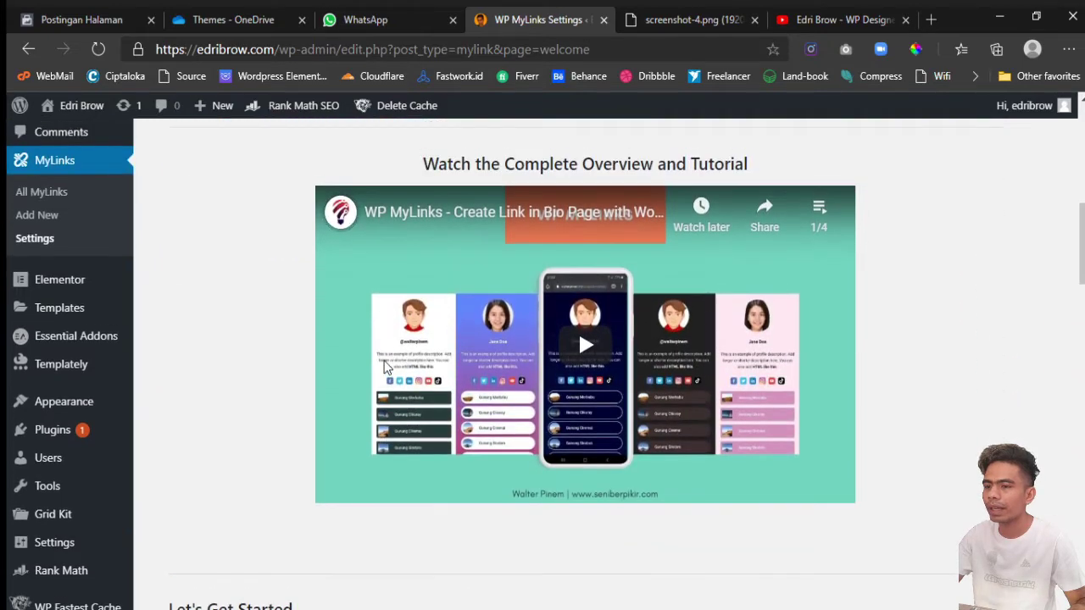
left_click(385, 366)
scroll(459, 406, "up", 3)
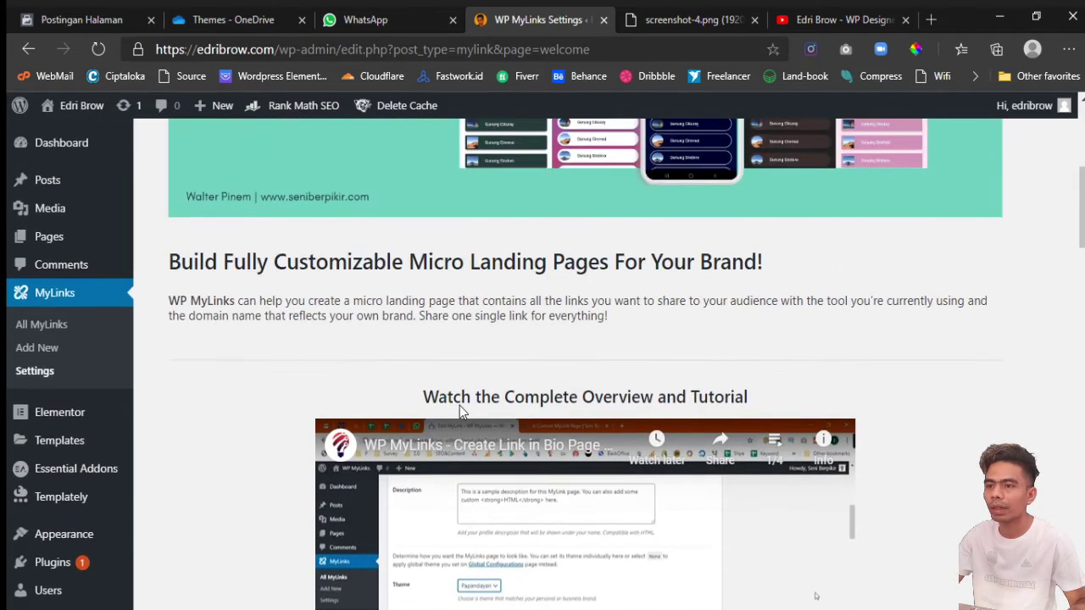
scroll(460, 407, "up", 5)
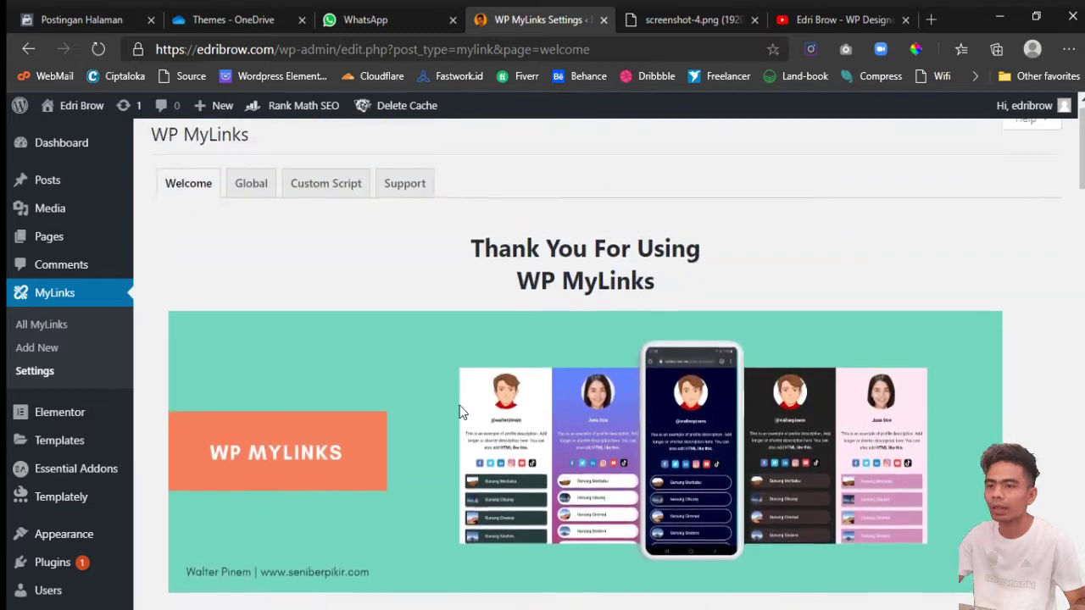
Open the Global configurations of WP MyLinks and review the display settings and global meta tag fields.
left_click(249, 203)
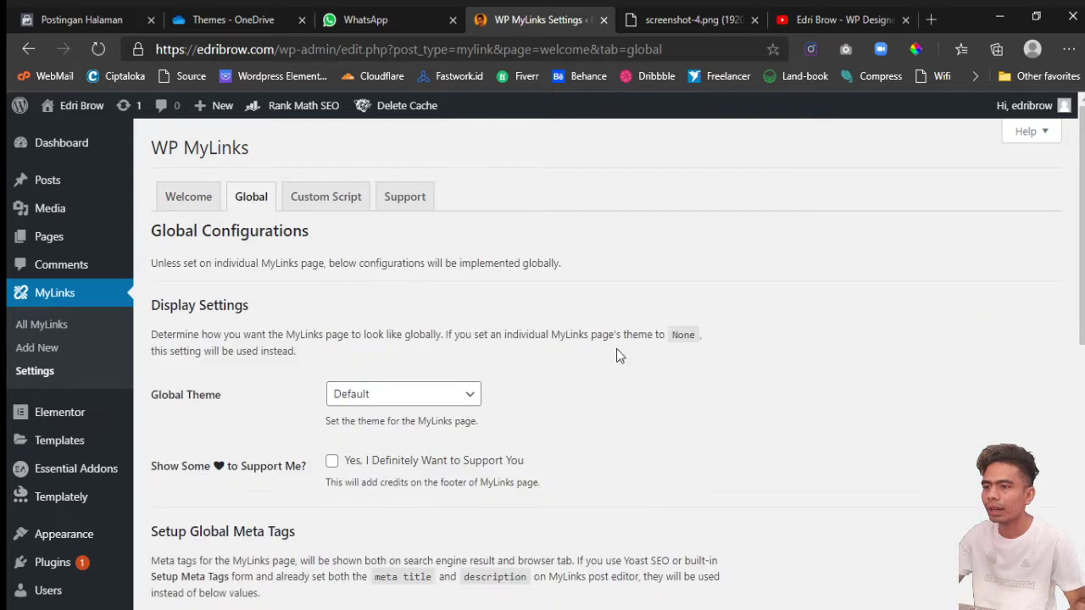
scroll(616, 356, "down", 1)
scroll(617, 355, "down", 1)
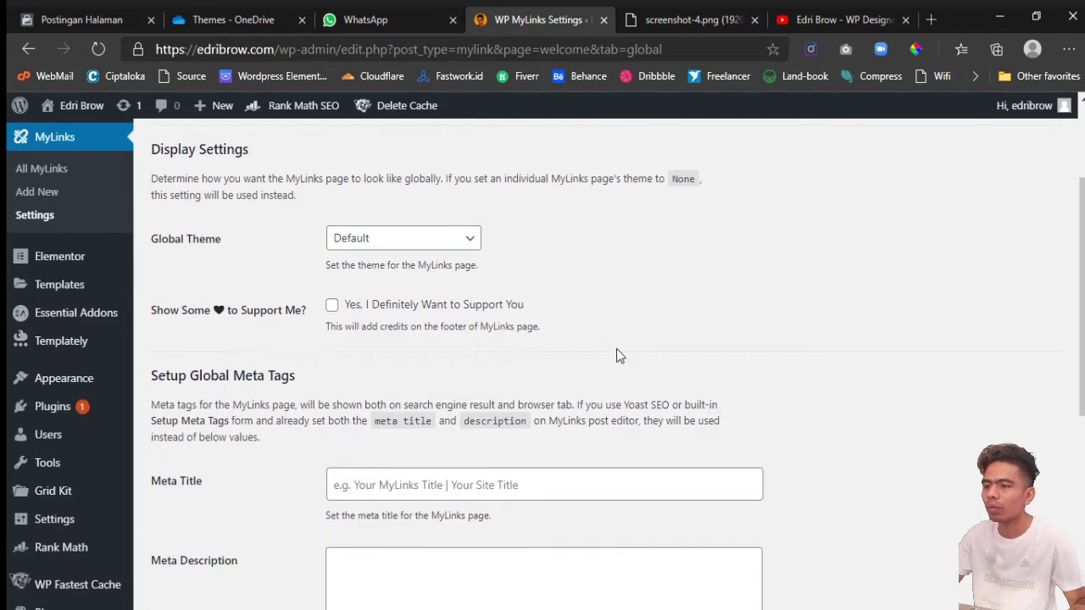
Set the global theme for MyLinks pages to Kopi Hitam.
scroll(582, 342, "up", 1)
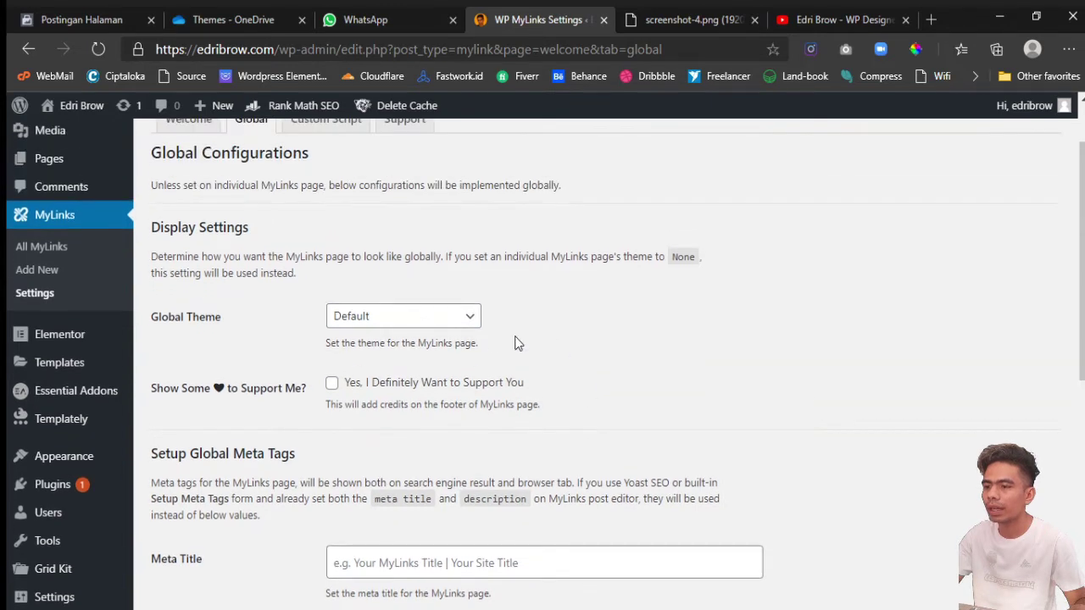
left_click(431, 315)
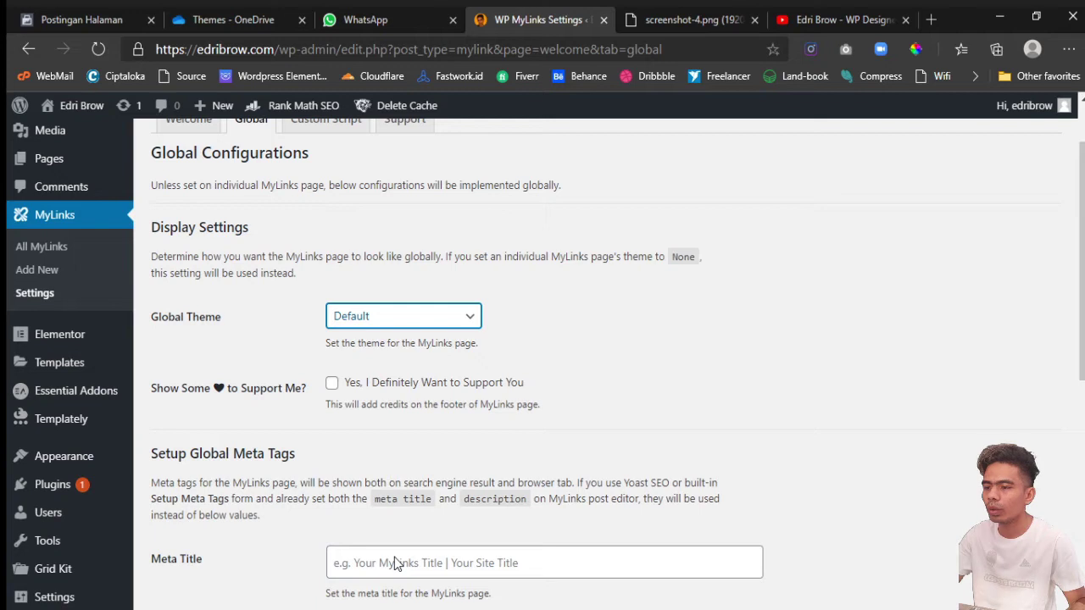
key("Down")
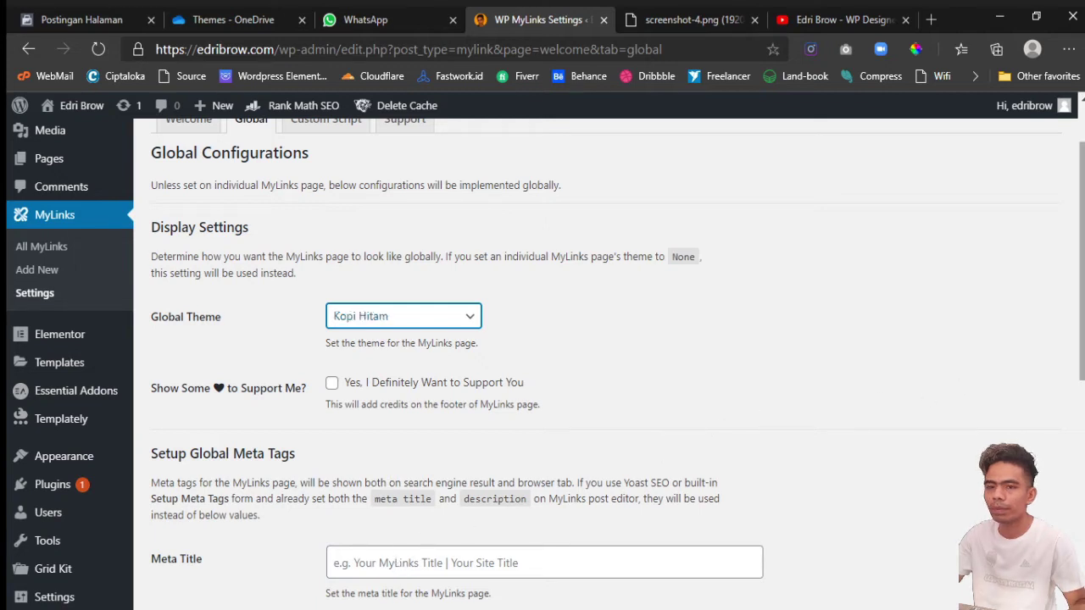
Choose the round profile photo from the media library as the custom favicon and save the global settings.
scroll(542, 364, "down", 5)
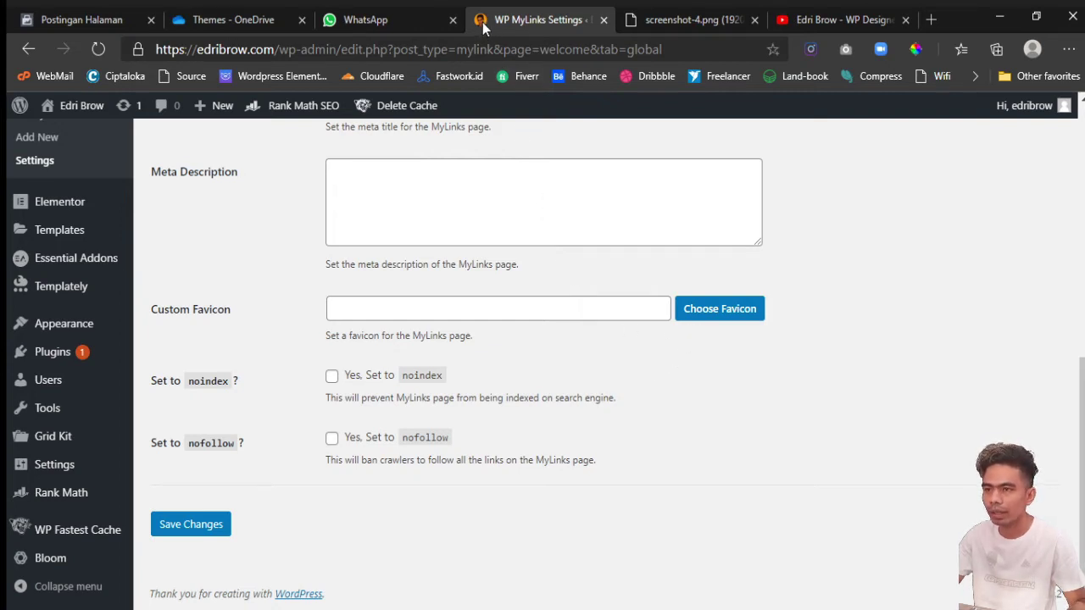
left_click(722, 312)
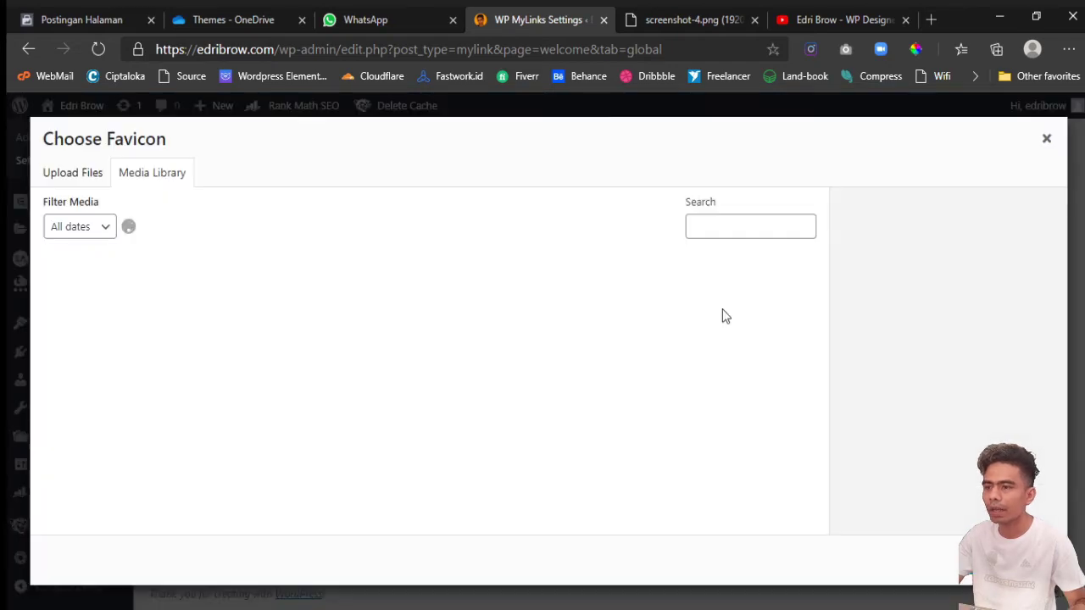
left_click_drag(821, 313, 828, 517)
left_click(338, 503)
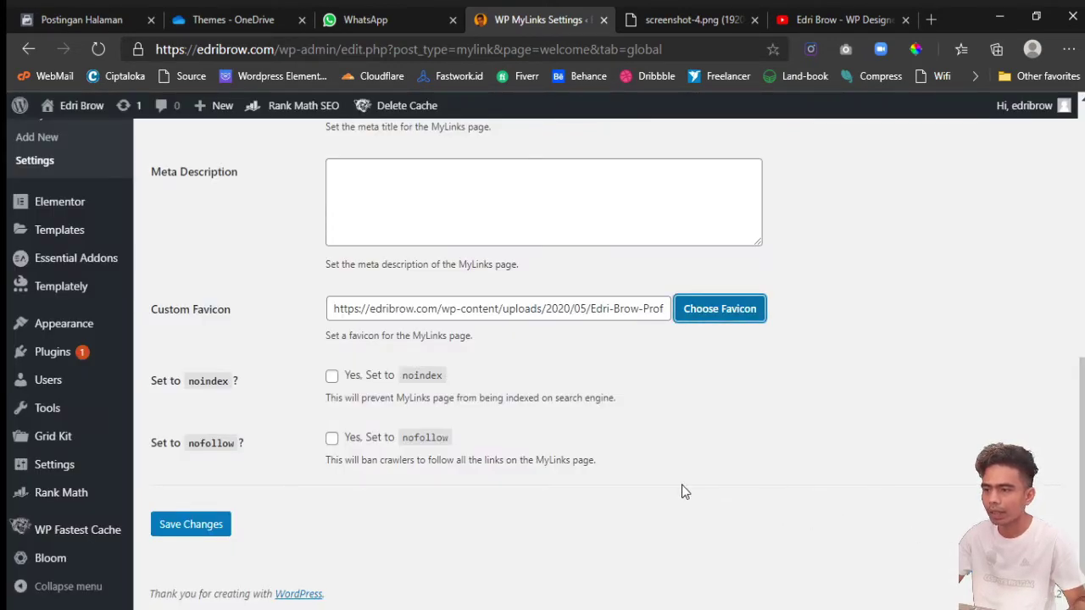
left_click(219, 523)
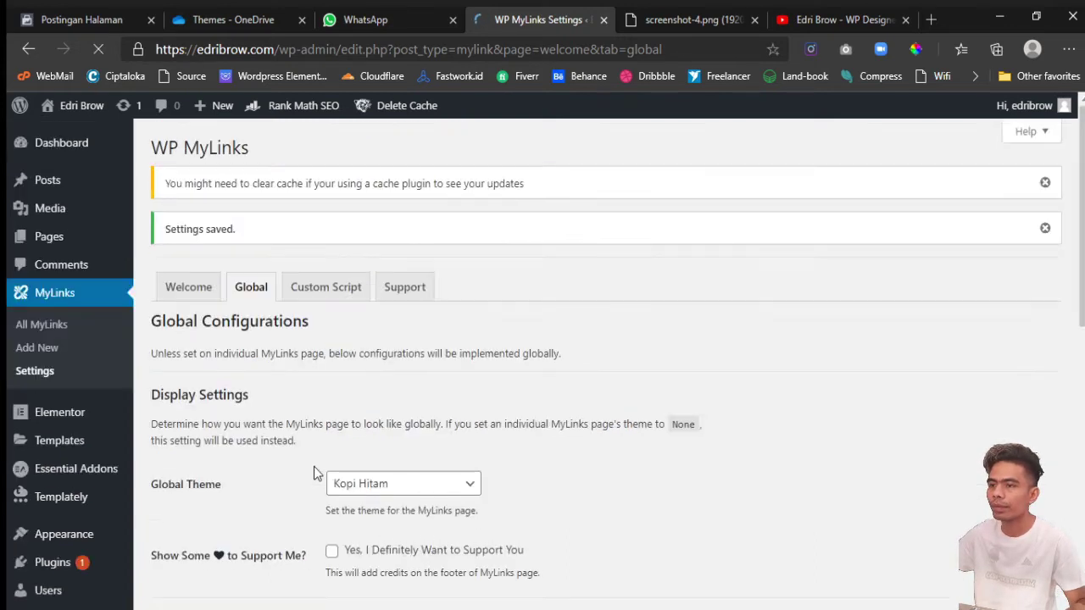
Open the Custom Script settings and examine the analytics, header, footer and custom CSS fields.
left_click(339, 292)
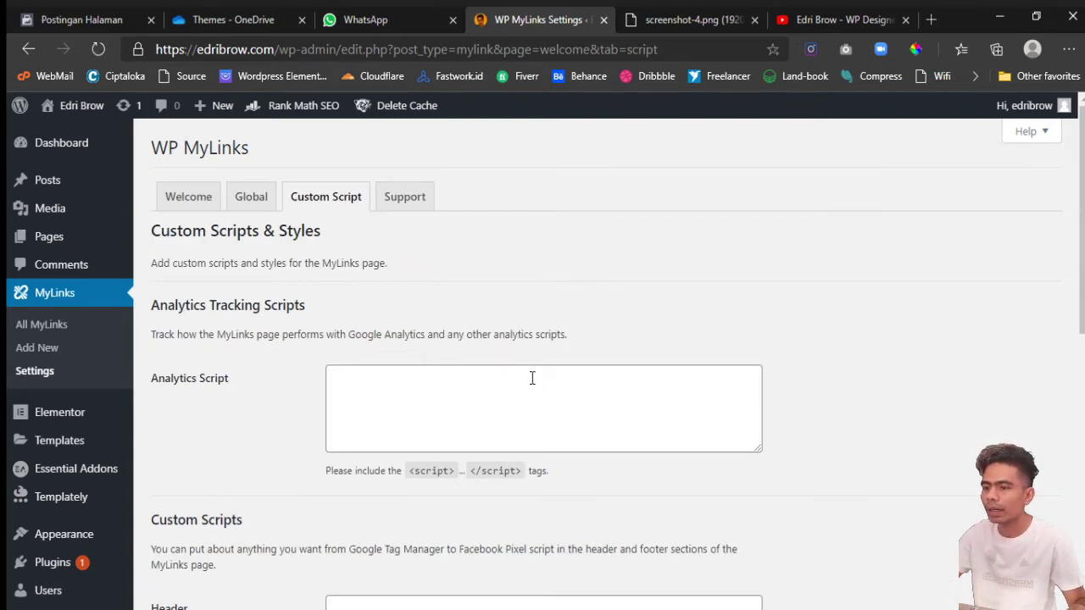
scroll(533, 378, "down", 1)
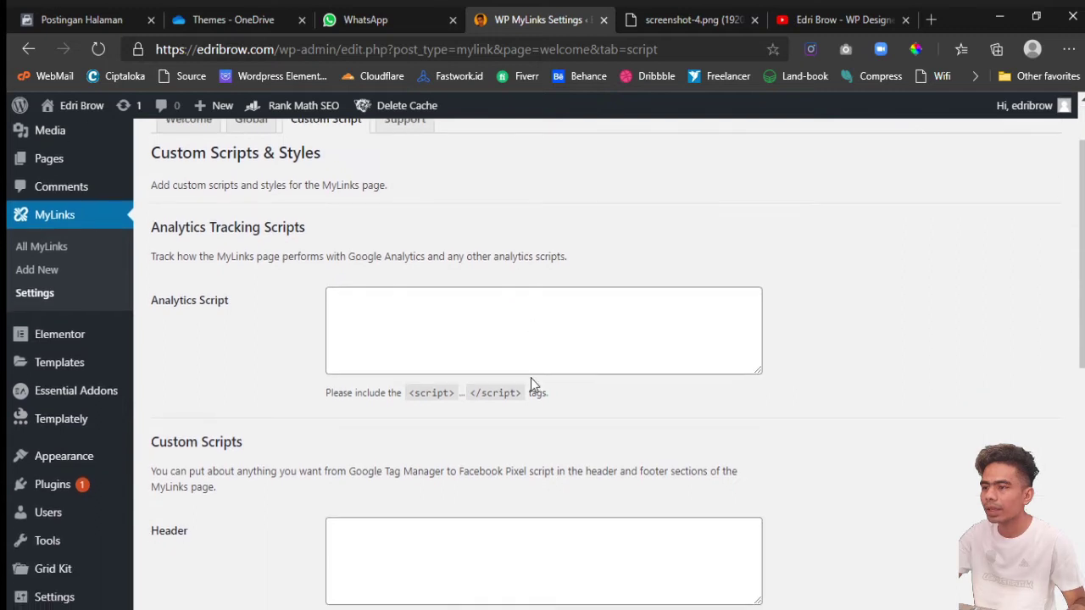
left_click_drag(306, 227, 143, 228)
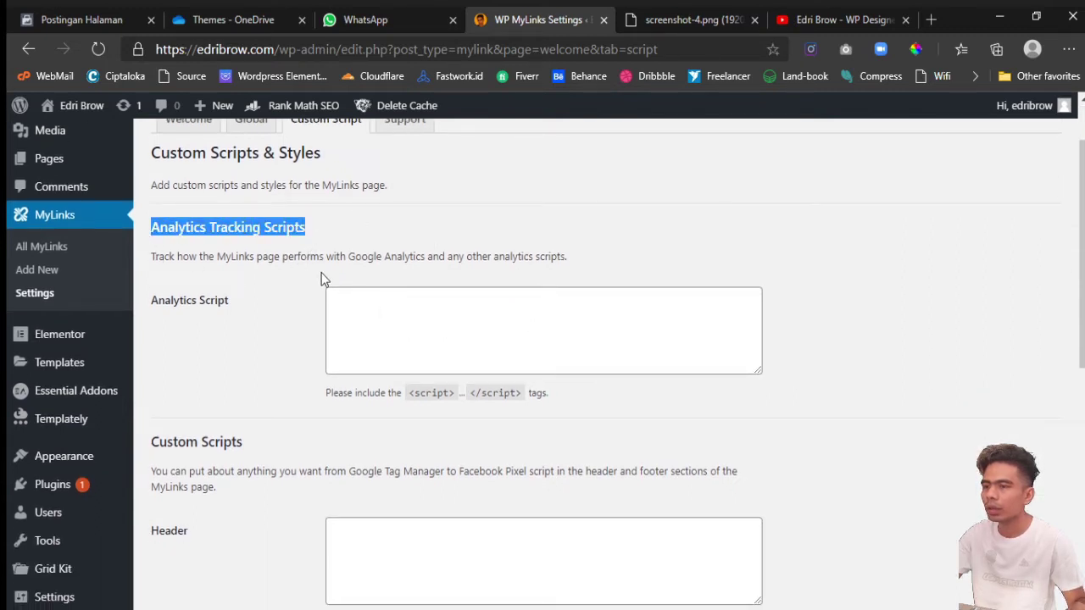
left_click_drag(349, 256, 412, 261)
left_click(379, 319)
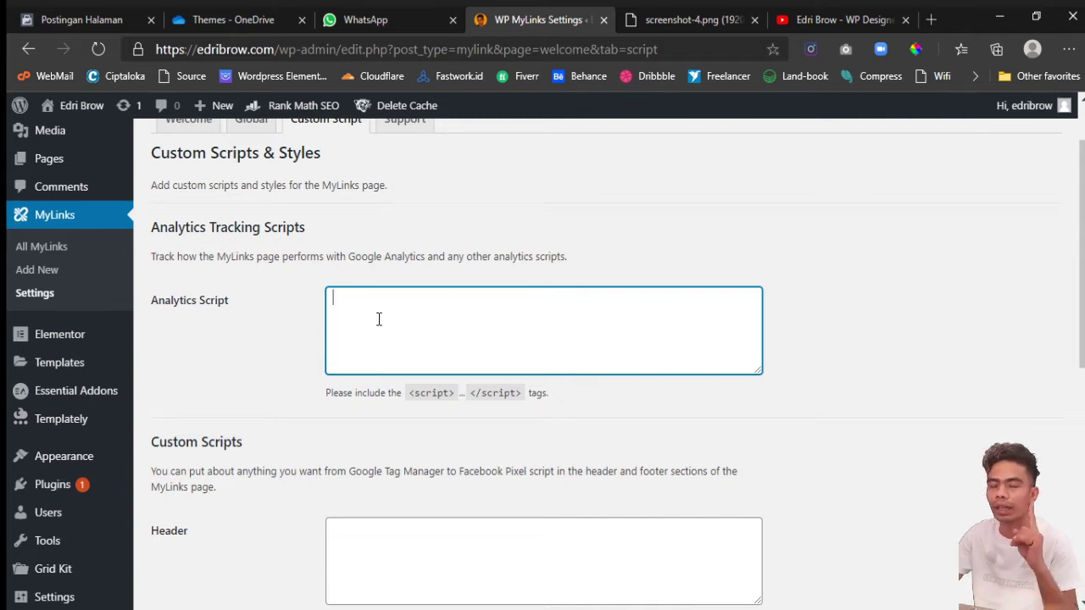
scroll(379, 322, "down", 3)
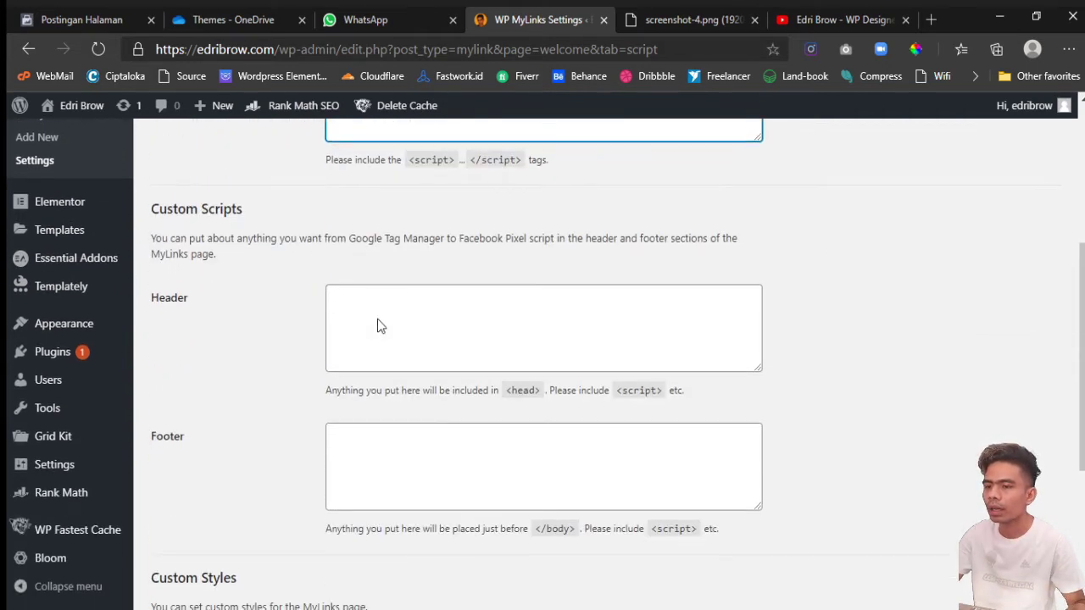
left_click(379, 319)
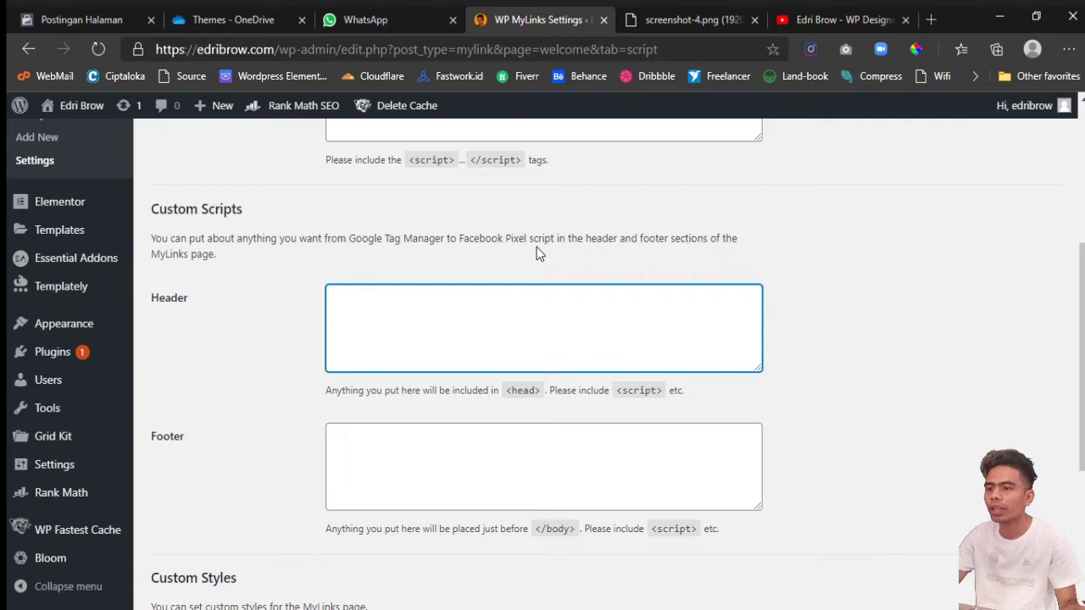
scroll(536, 253, "down", 3)
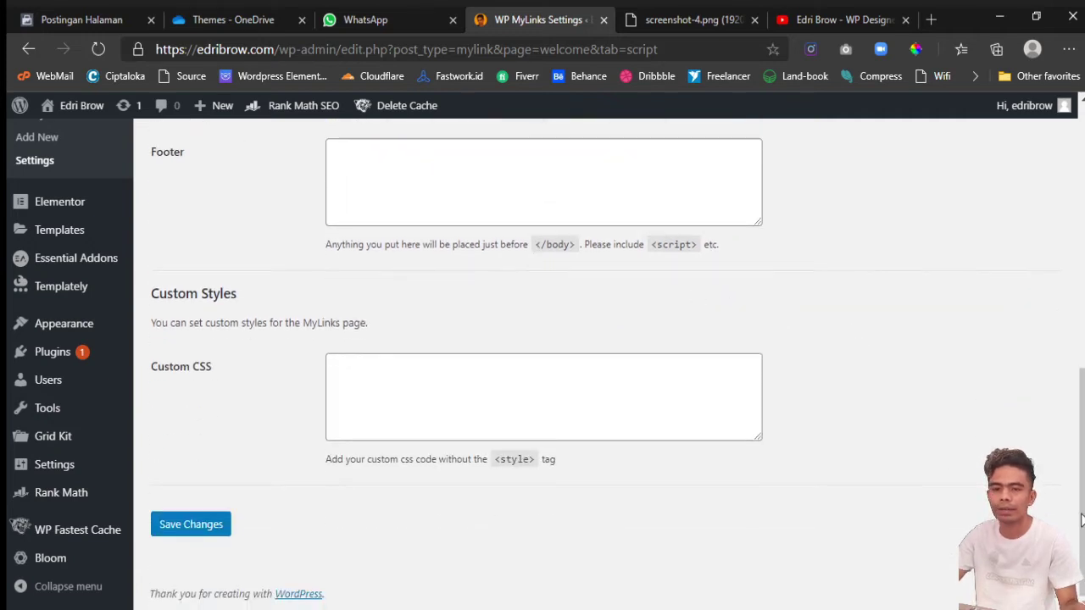
scroll(1081, 520, "up", 6)
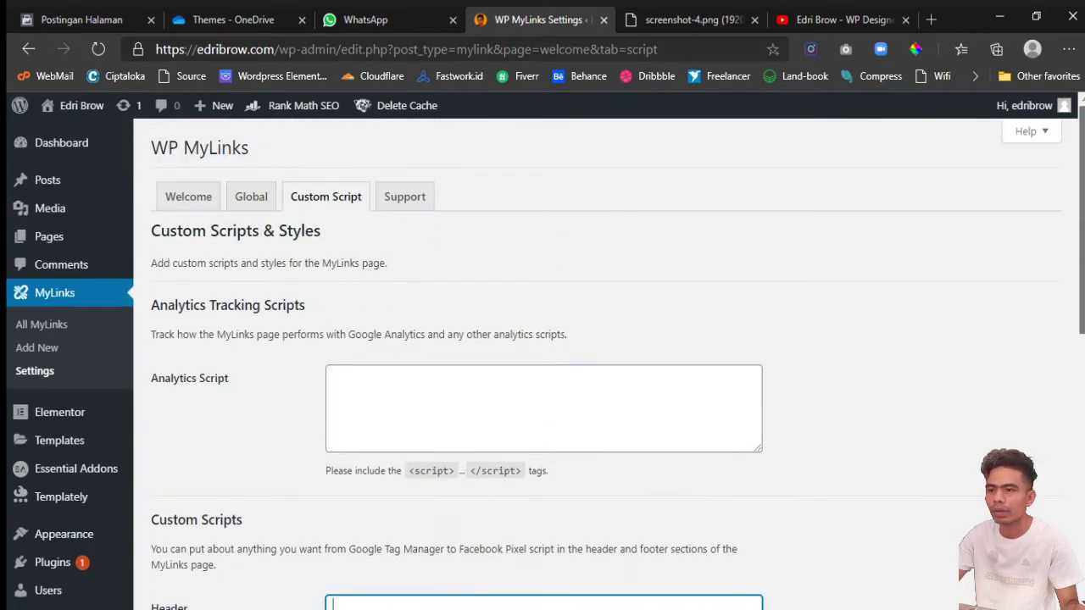
Open the WP MyLinks Support page and review the plugin author's details, contact links and donation section.
left_click(428, 202)
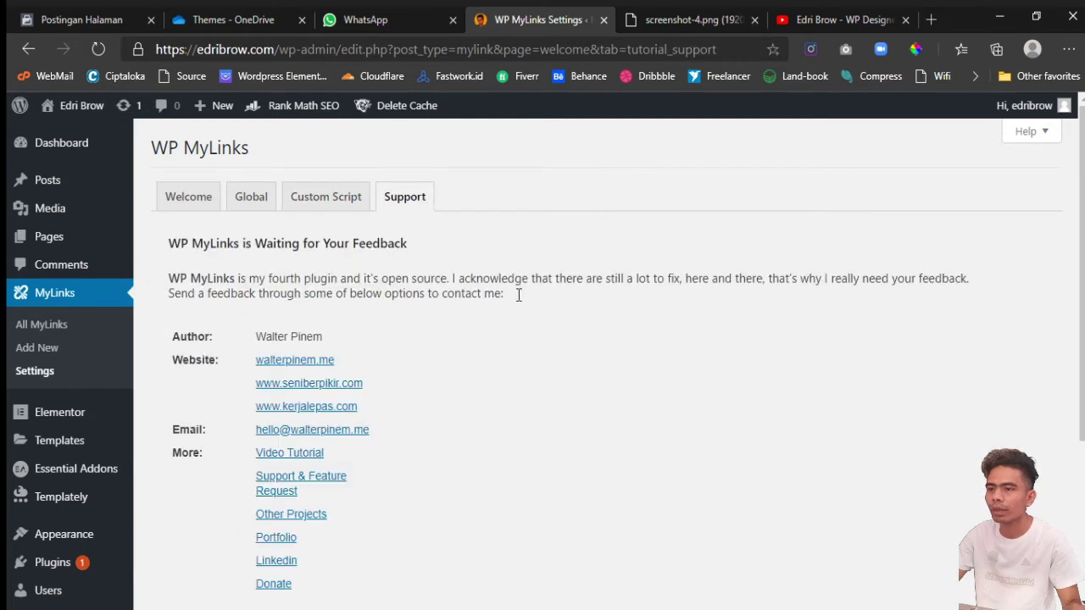
scroll(597, 354, "down", 3)
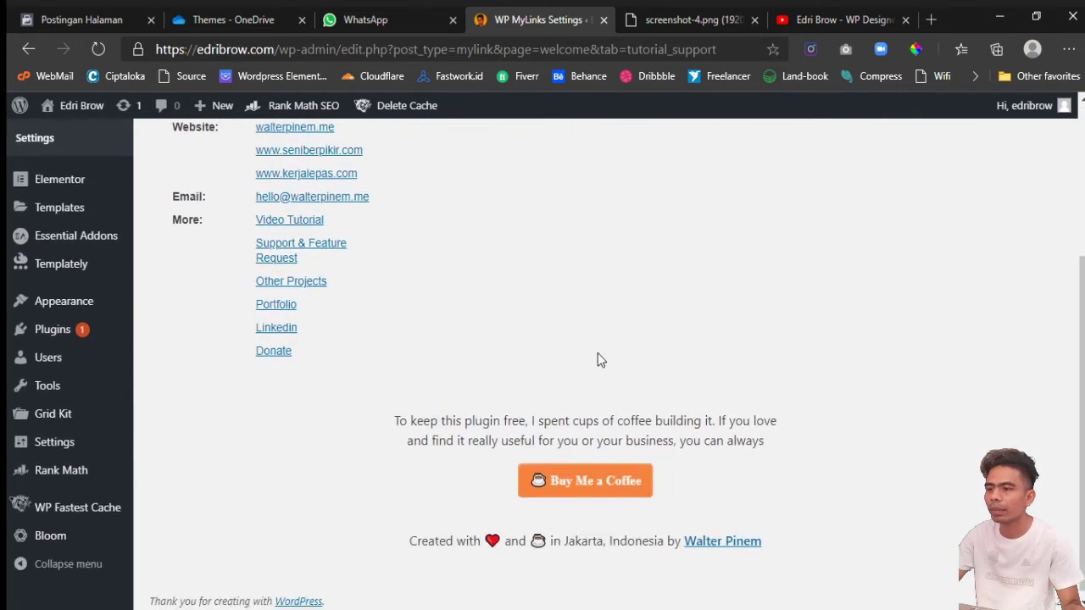
scroll(598, 354, "up", 2)
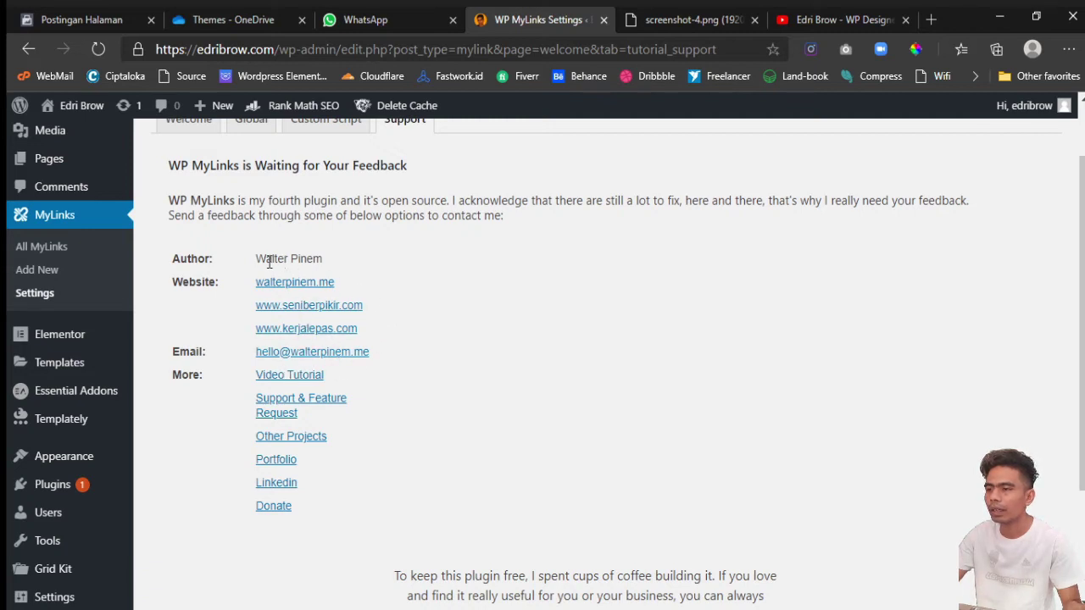
left_click_drag(256, 261, 323, 261)
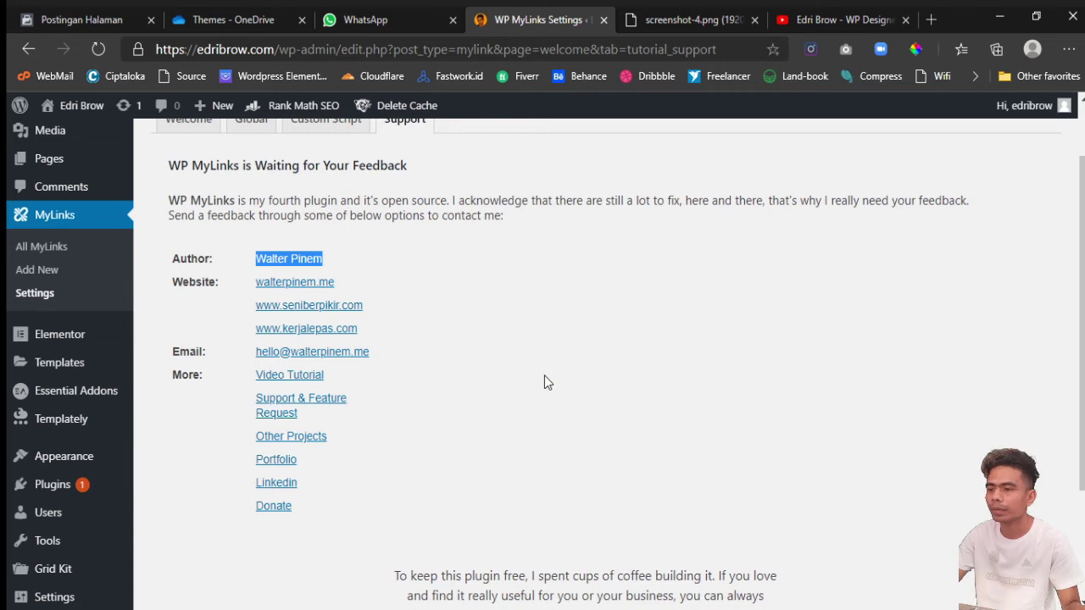
scroll(545, 378, "up", 1)
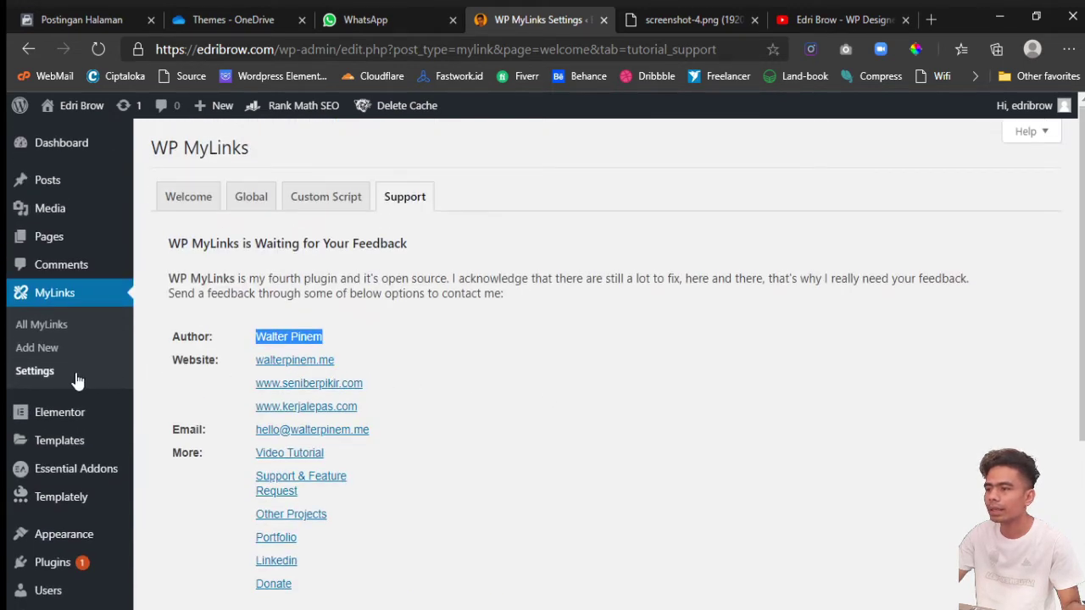
Create a new MyLinks page and give it the title "Bio".
left_click(37, 353)
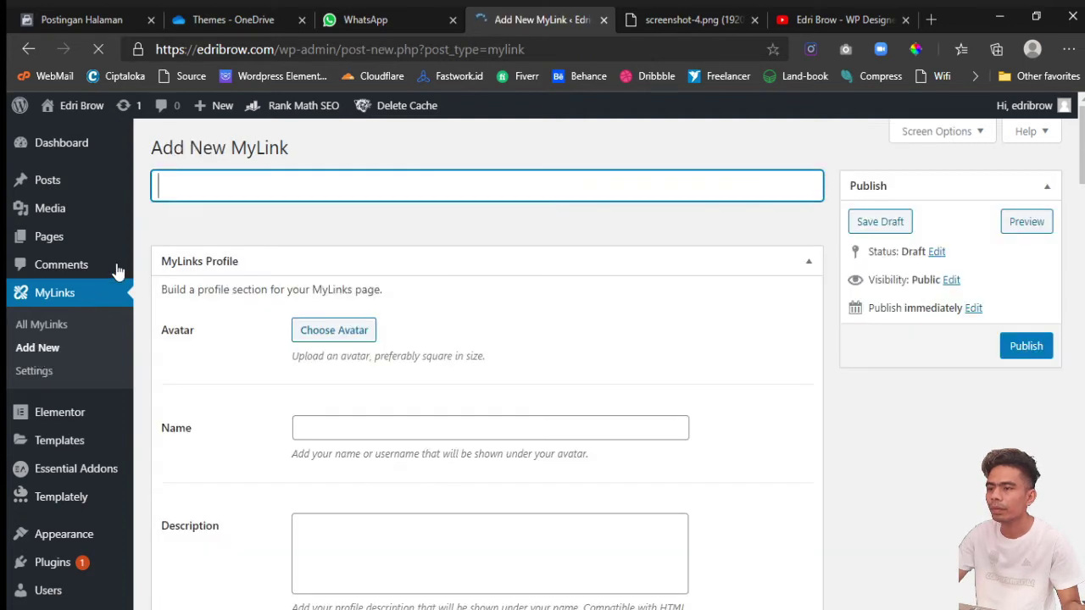
left_click(196, 193)
type("Bio")
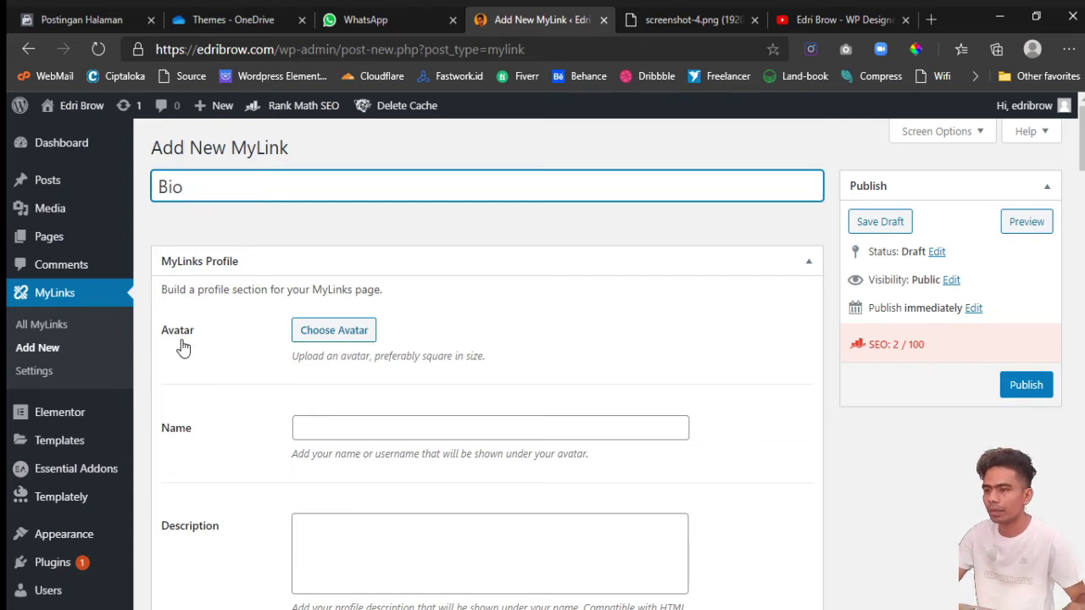
Set the page's avatar to the round profile photo with the orange background from the media library.
left_click(347, 348)
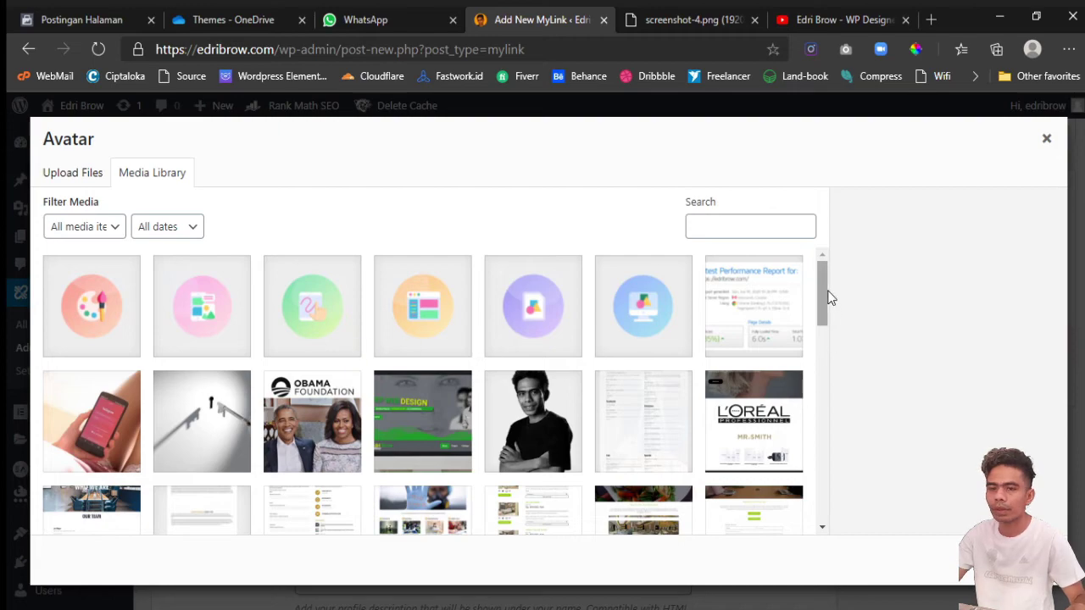
left_click_drag(823, 303, 829, 520)
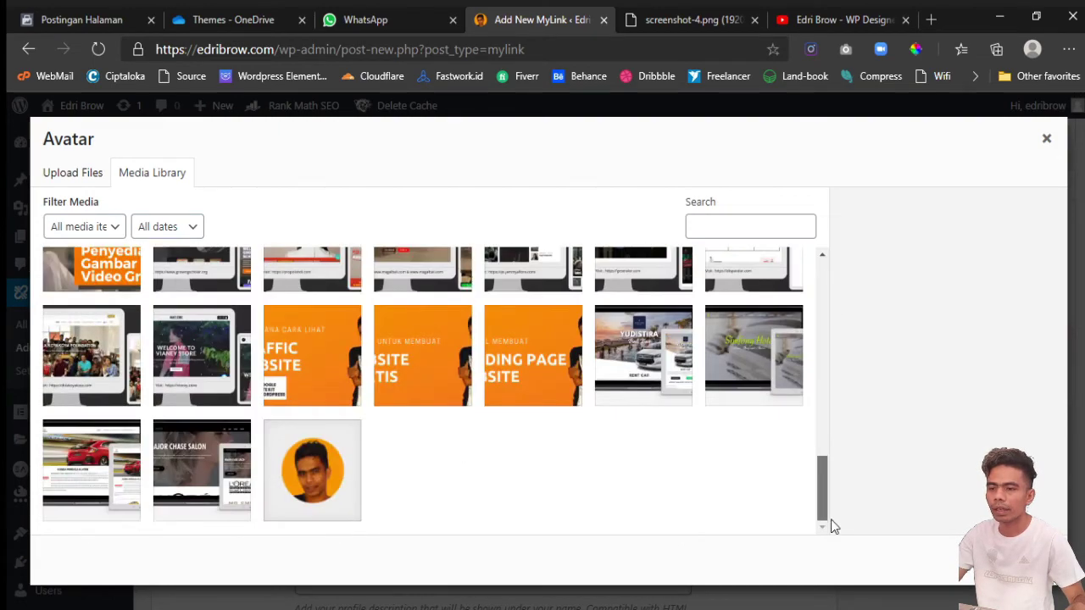
left_click(349, 471)
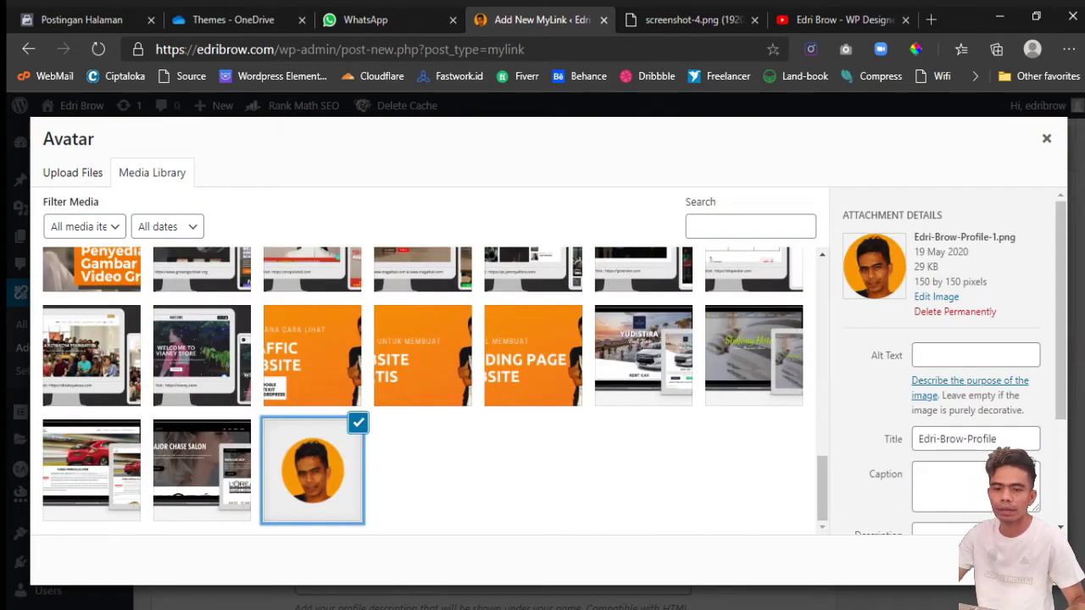
left_click(1009, 561)
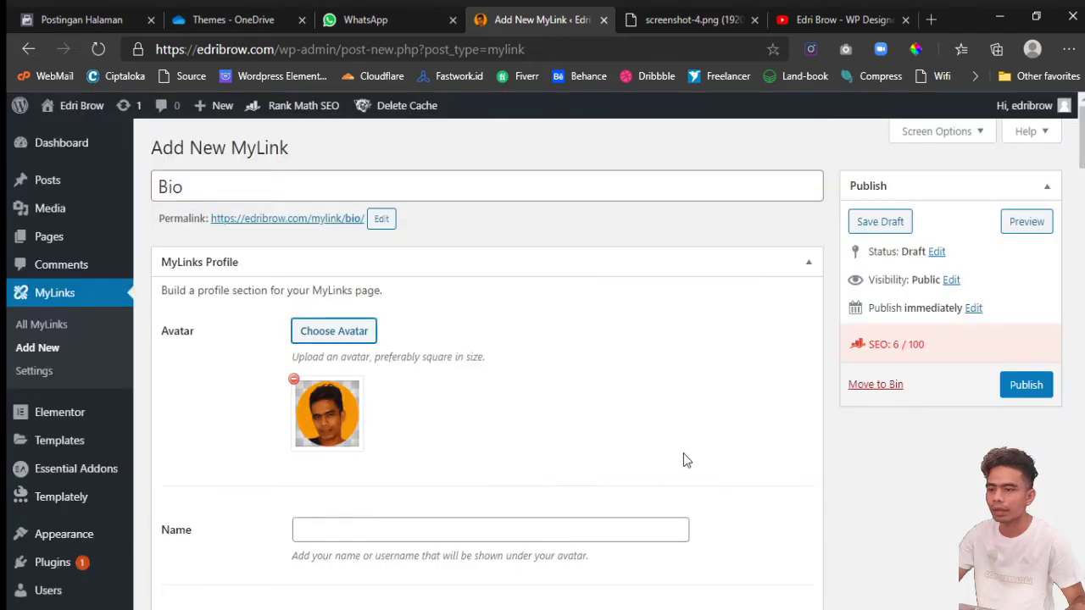
Enter the owner's name in capitals in the Name field of the MyLinks profile.
scroll(685, 458, "down", 2)
left_click(398, 381)
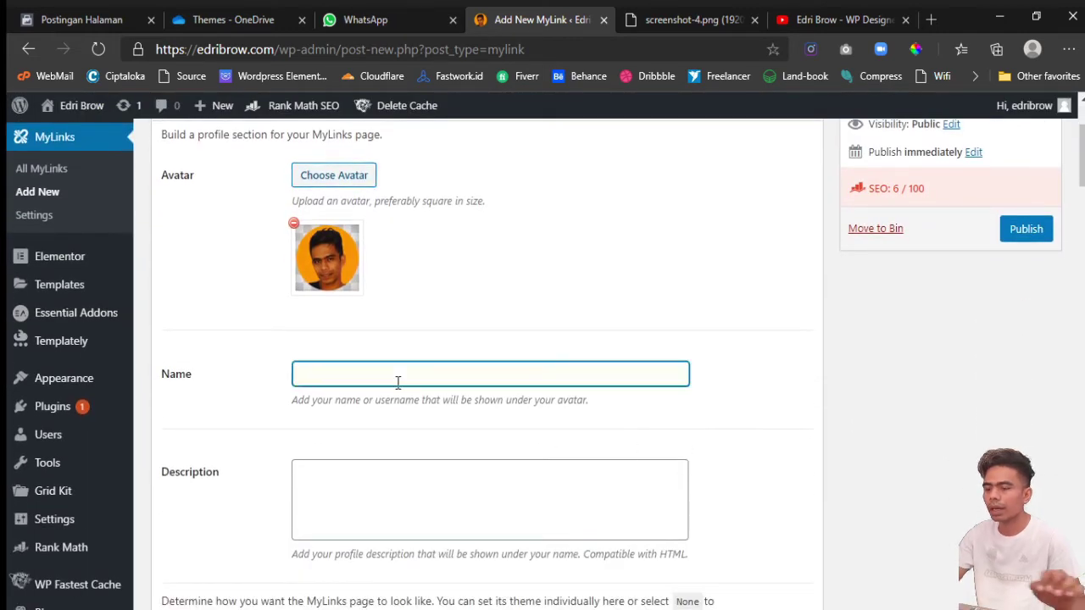
type("E")
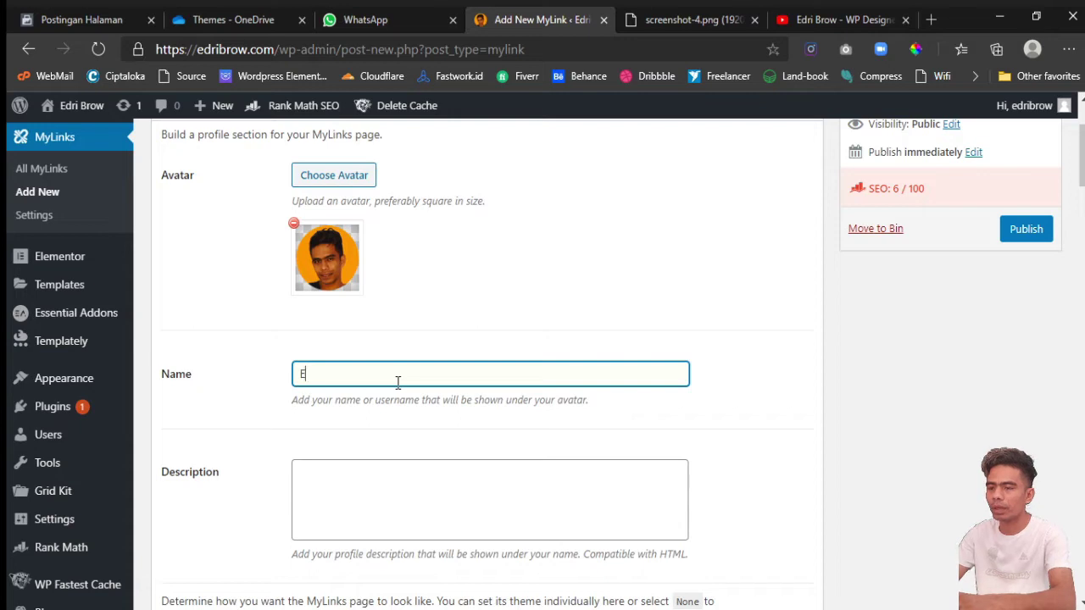
type("DRI BROW")
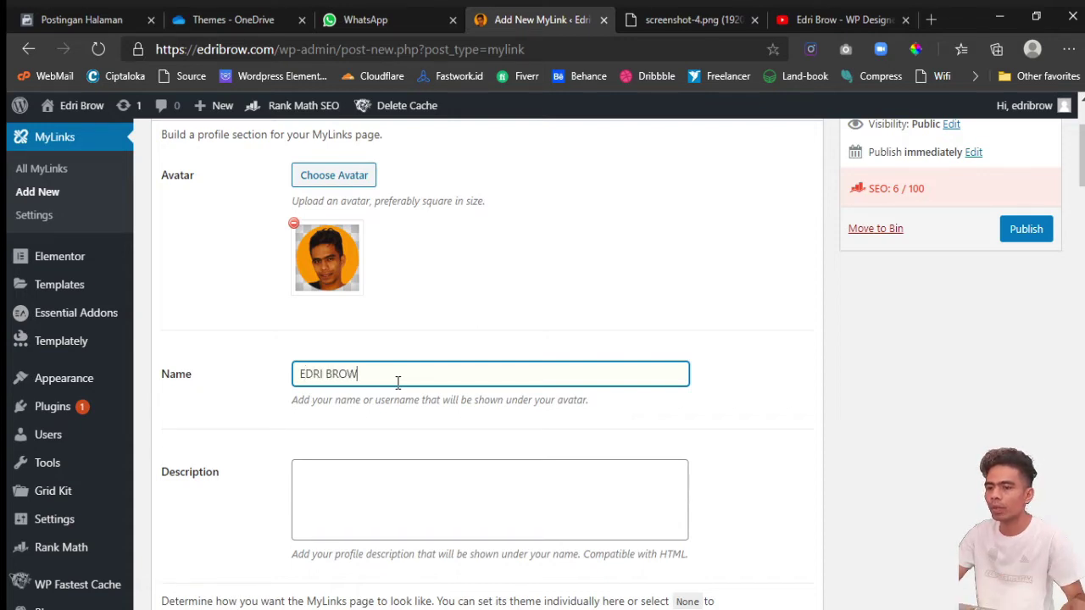
Open the site's homepage in a separate browser tab and copy the full introduction headline from its hero section.
scroll(399, 386, "down", 1)
left_click(397, 409)
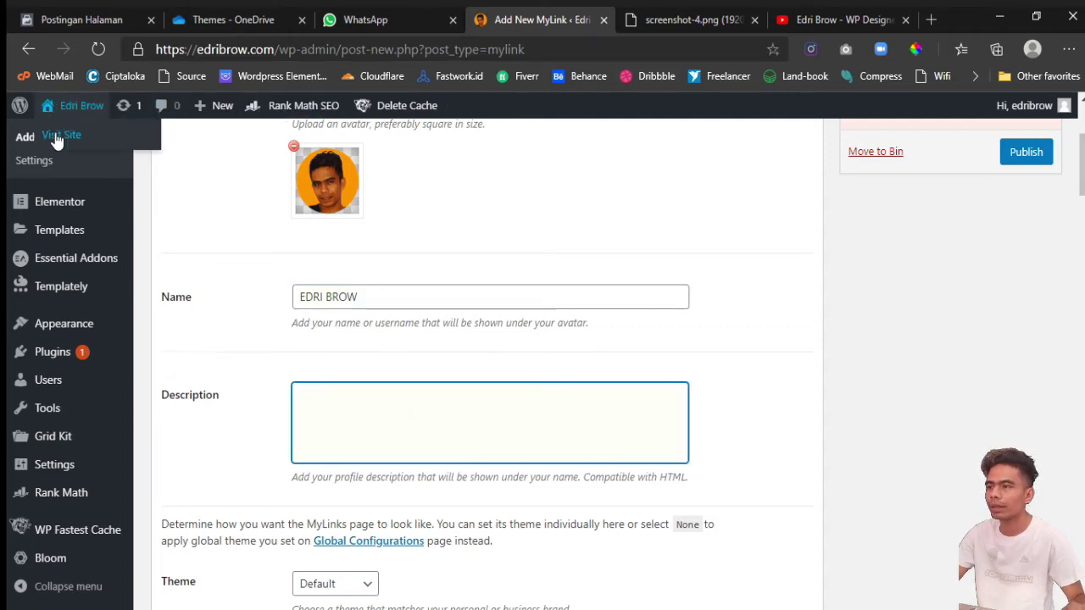
middle_click(58, 137)
left_click(703, 19)
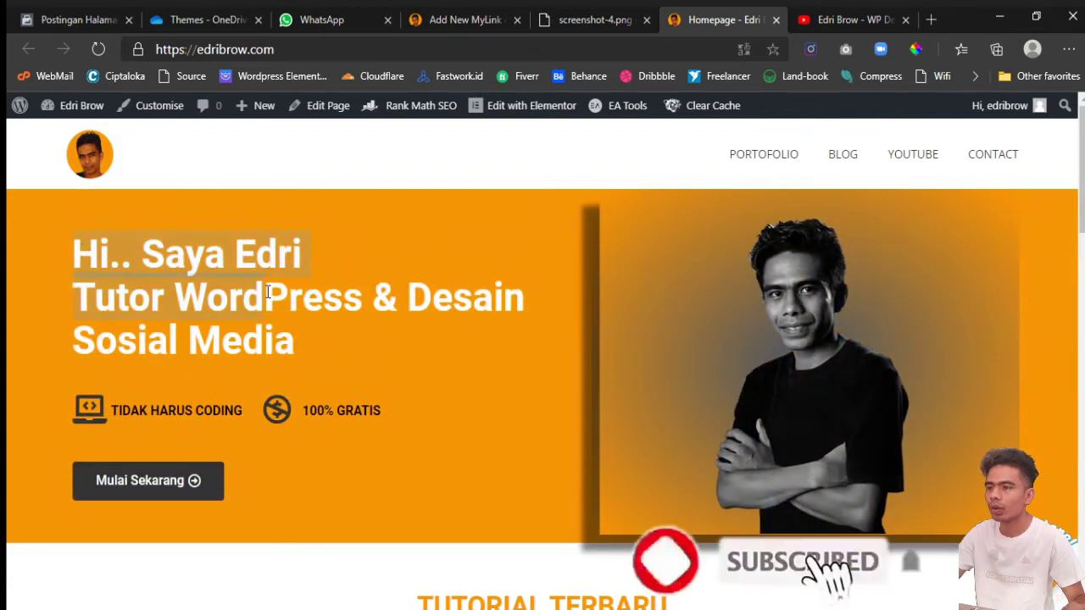
left_click_drag(268, 292, 299, 339)
key("ctrl+c")
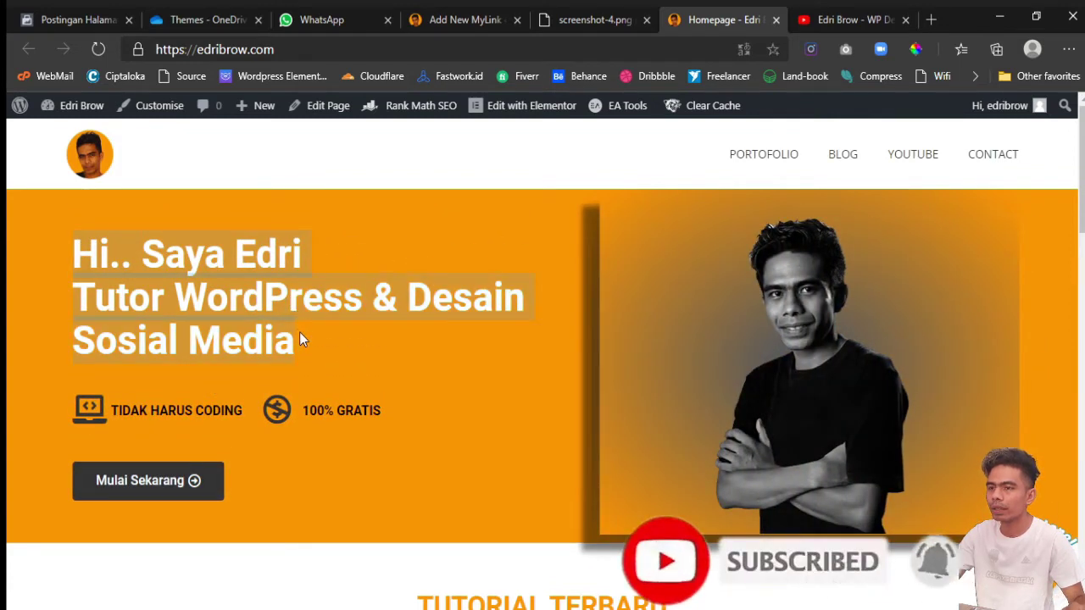
Paste the copied headline into the profile's Description, adding <br> before and <br/> after "Tutor WordPress & Desain Sosial Media".
left_click(455, 23)
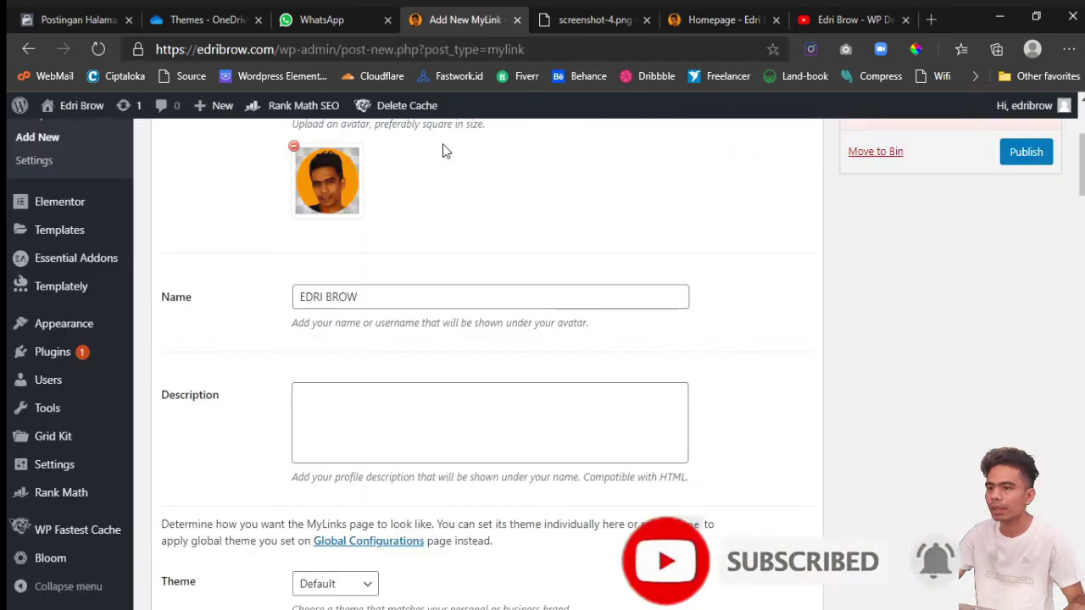
left_click(388, 412)
key("ctrl+v")
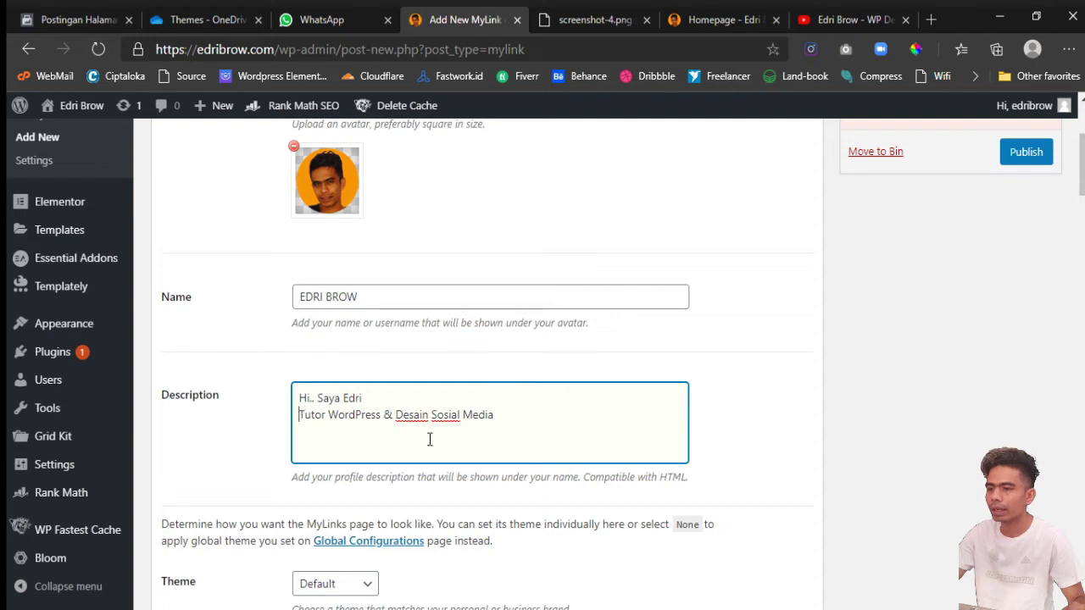
type("<> ")
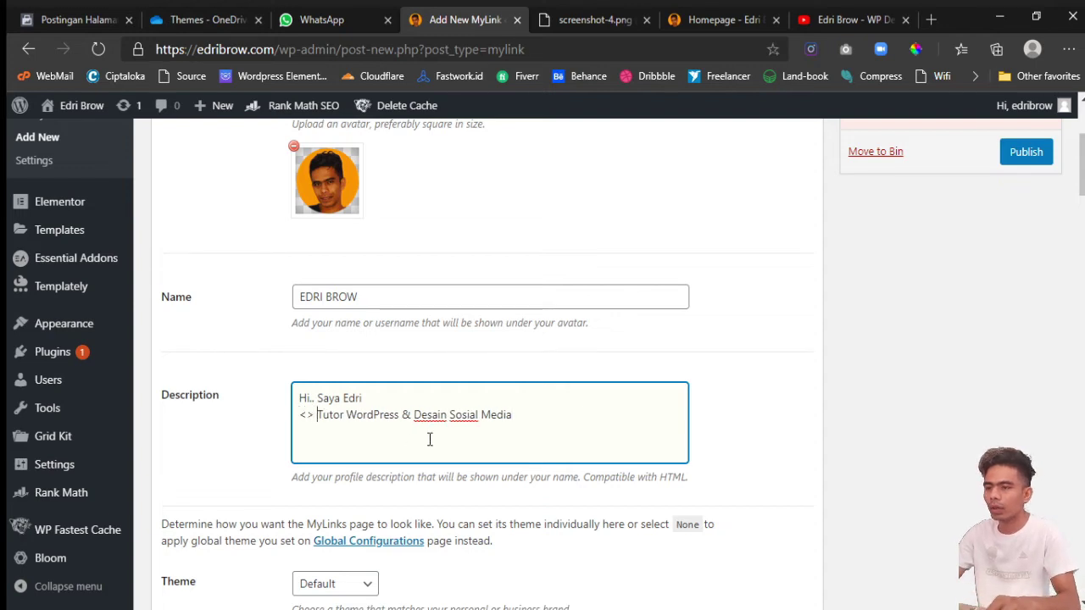
type("br")
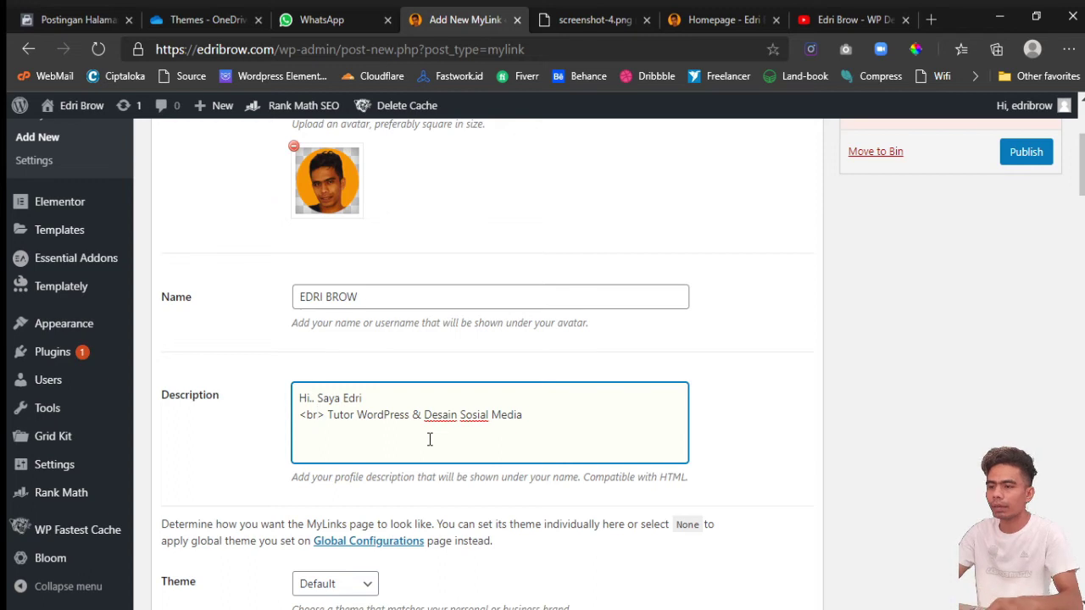
type(" <>")
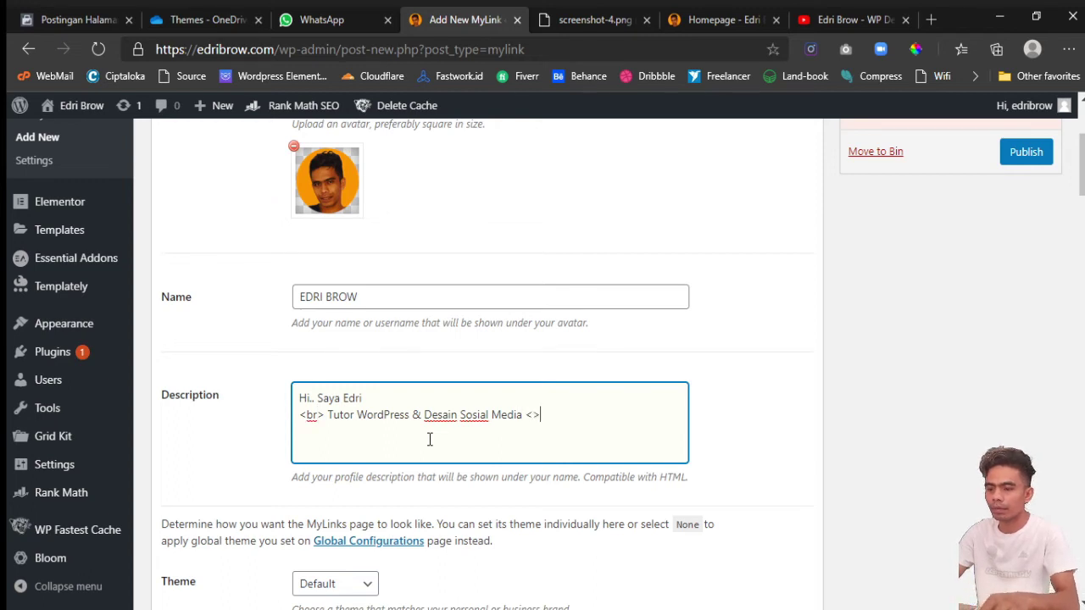
type("br")
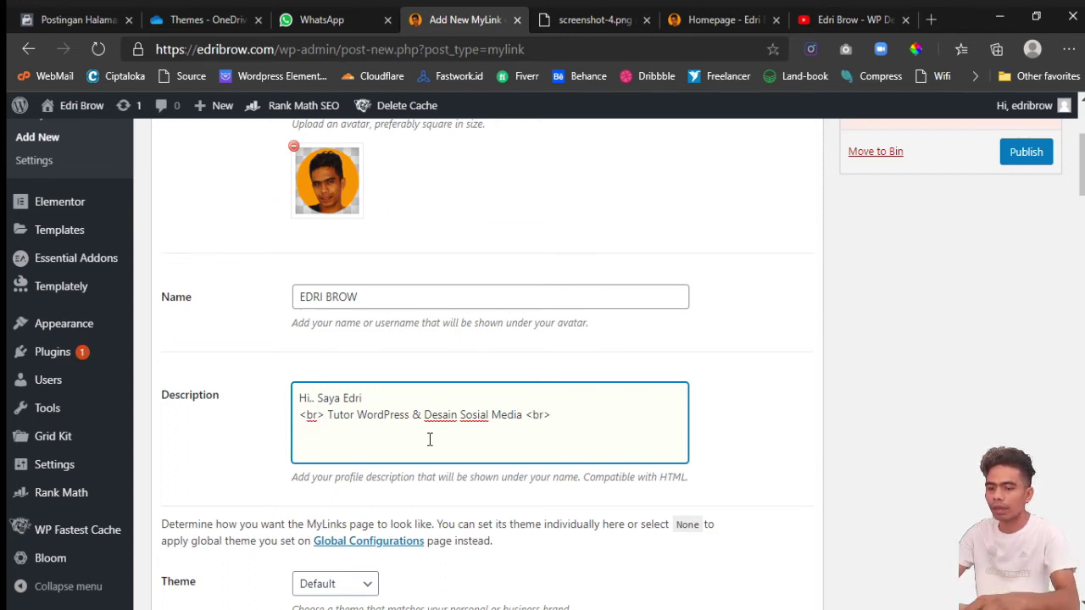
type("/")
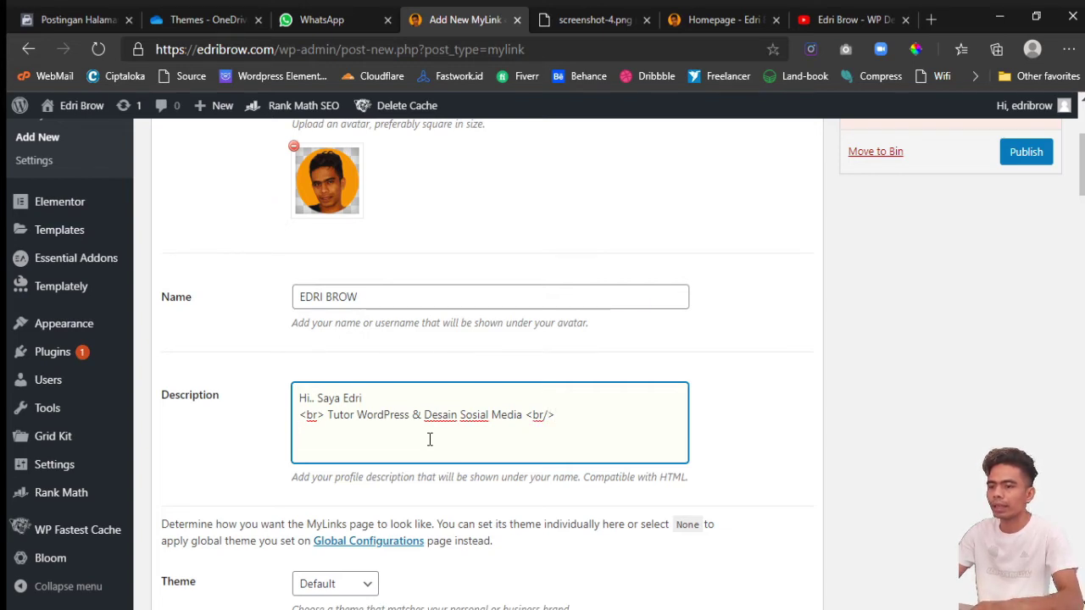
Add the question "Apakah Anda tertarik untuk belajar membuat Website?" on a new line of the Description.
key("Return")
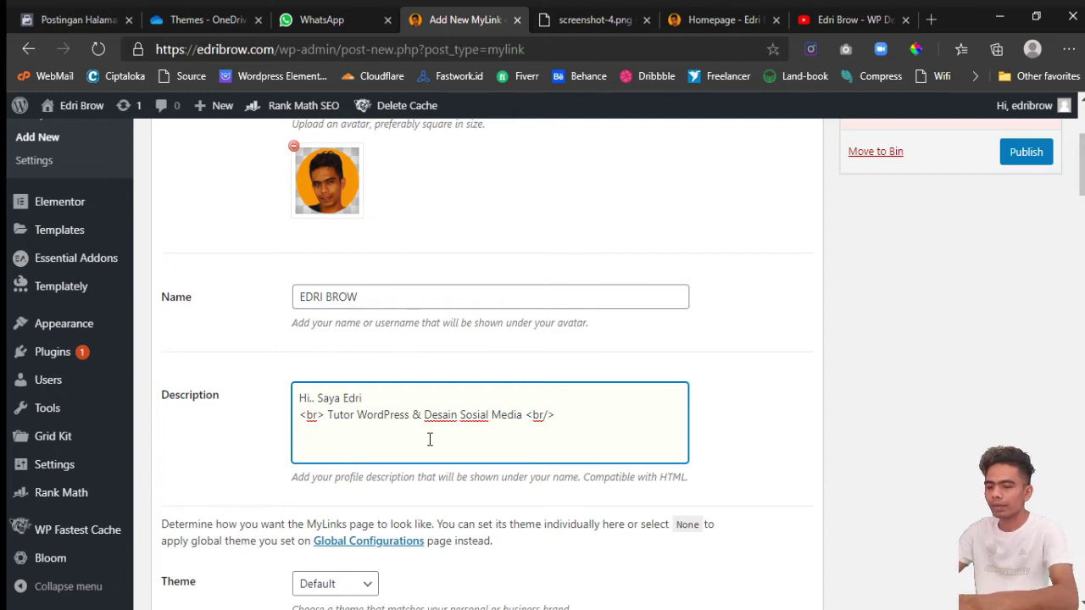
type("Apakah An")
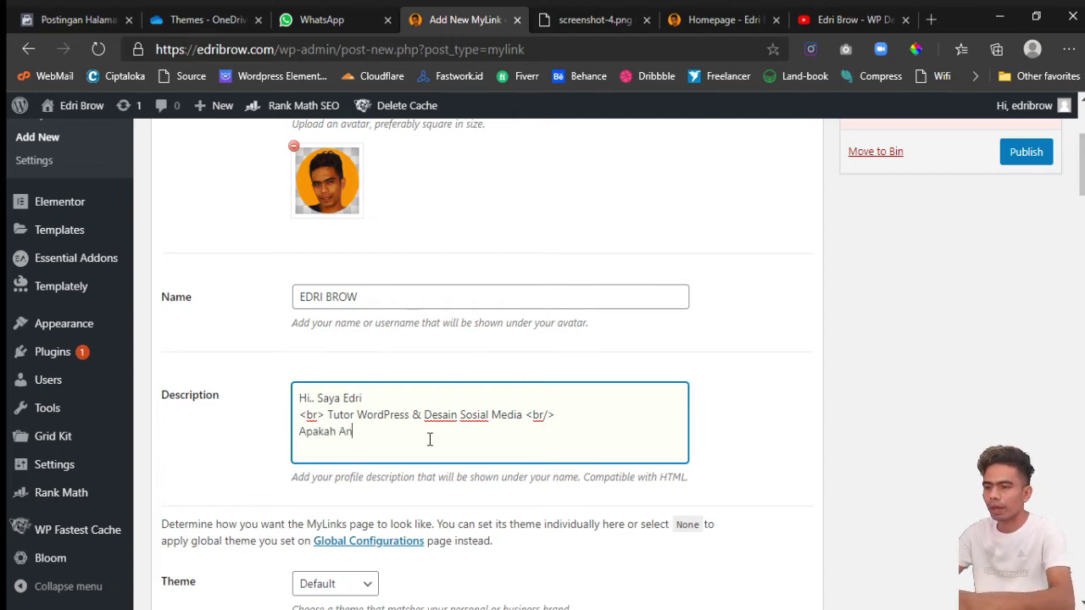
type("da tertarik")
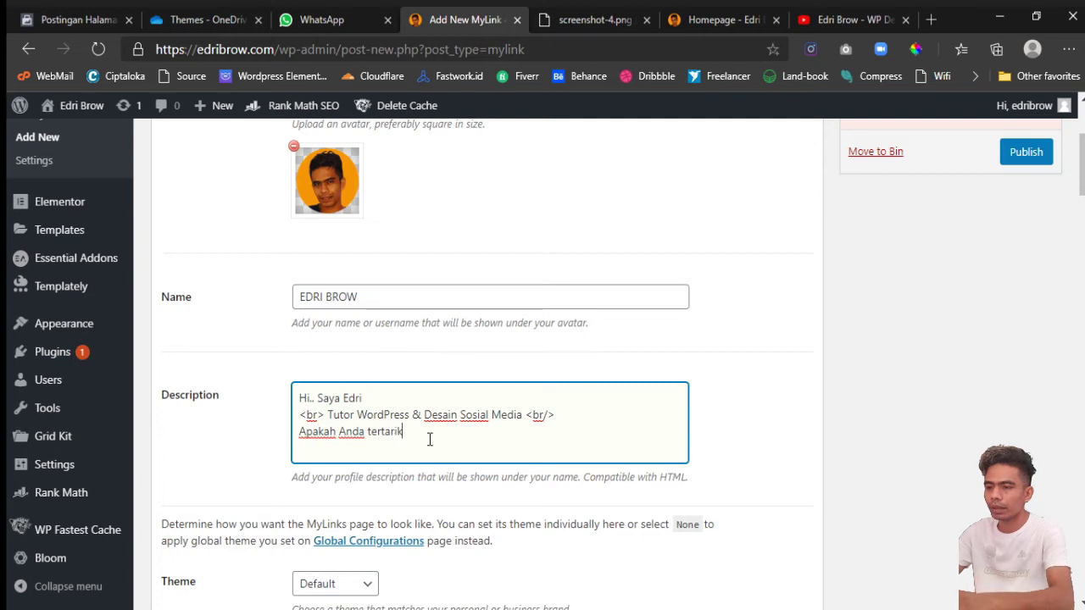
type(" untuk belaj")
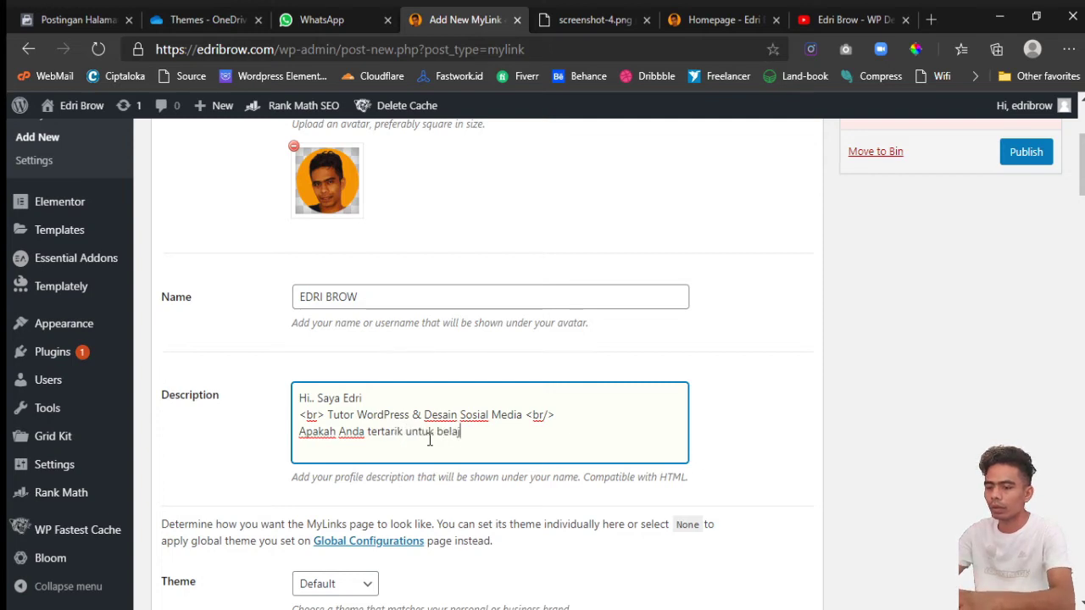
type("ar memb")
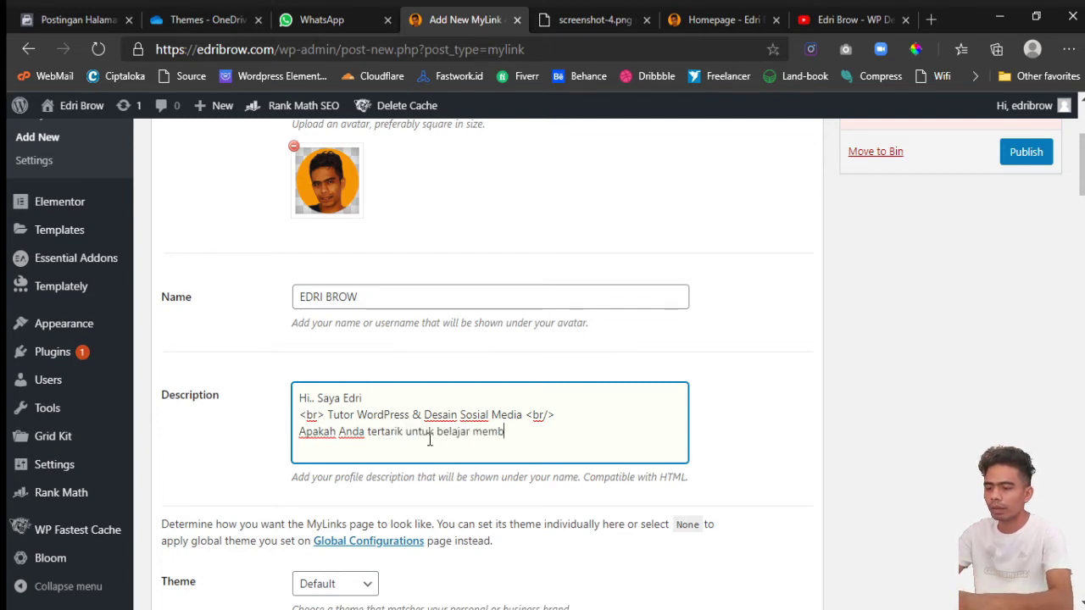
type("uat Website")
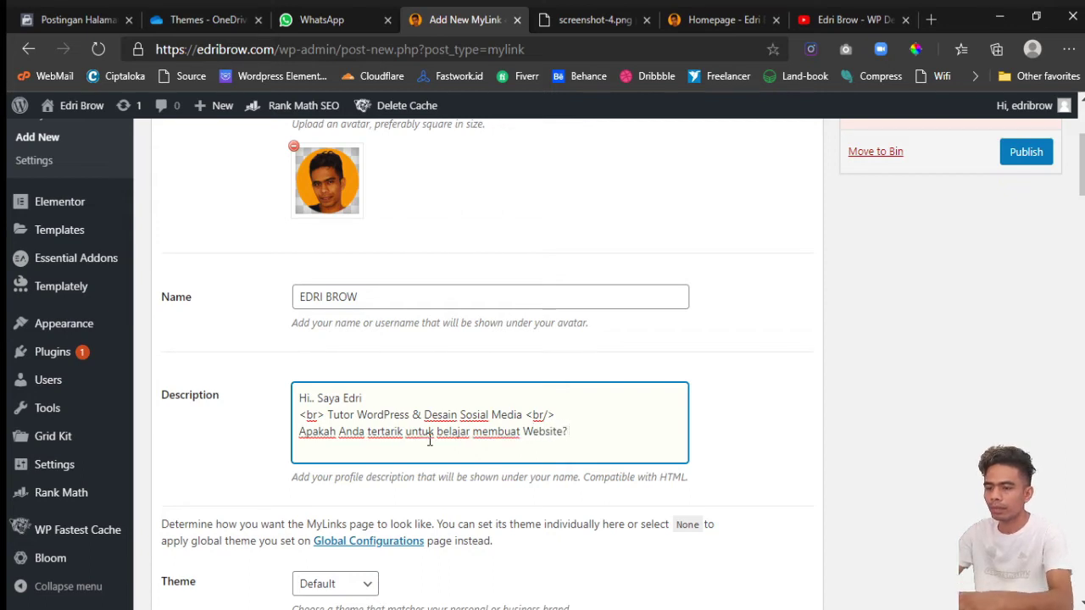
type("? ")
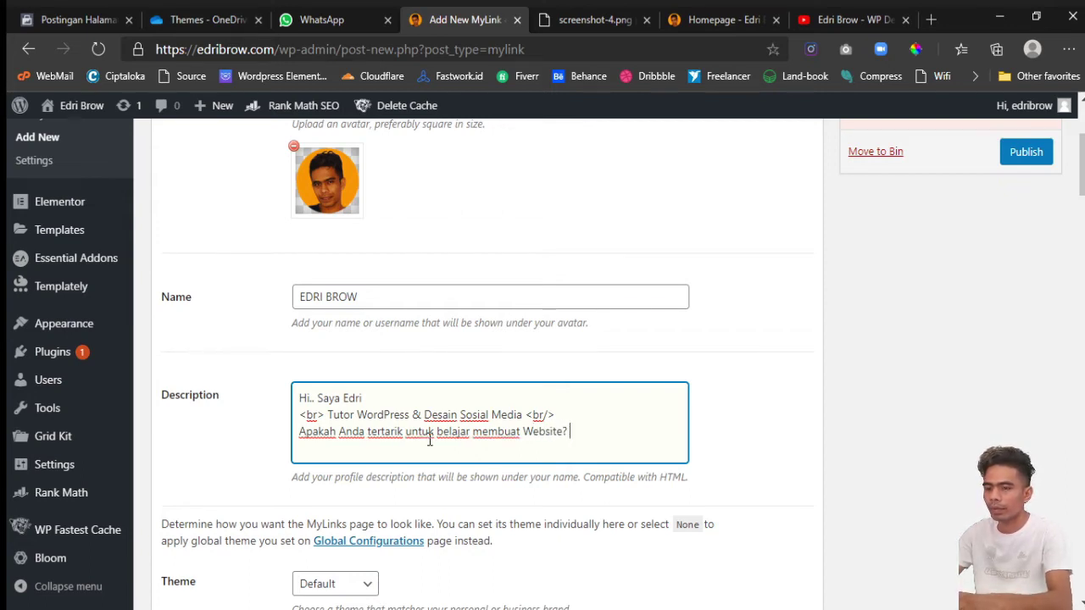
Continue the Description after the question with "Jika Anda tertarik, silahkan kunjungi Website dan Channel YouTube saya.".
type("Jika anda")
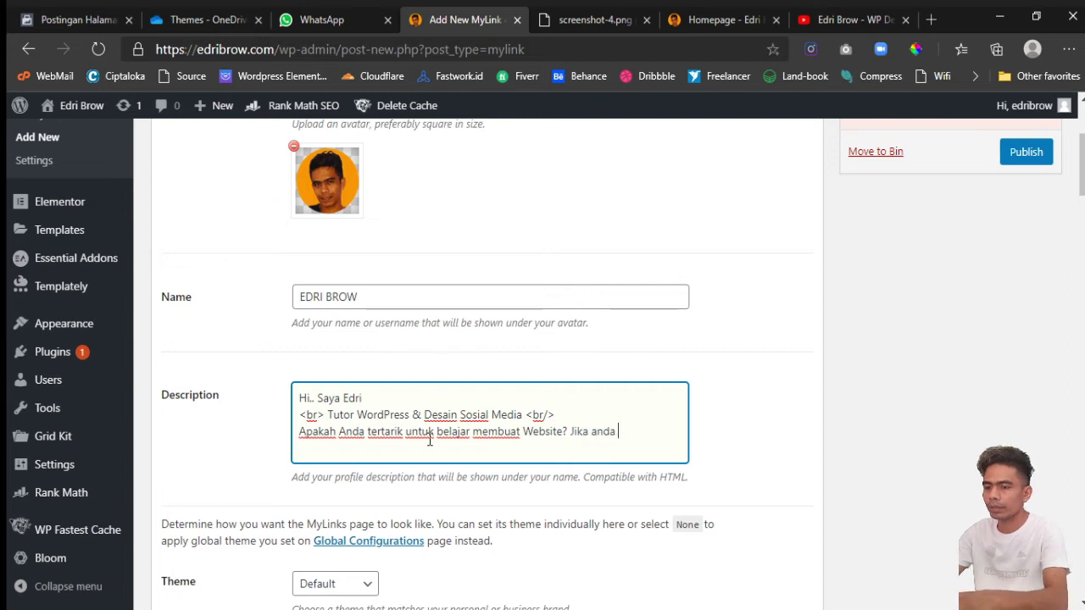
key("BackSpace")
key("BackSpace")
key("BackSpace")
key("BackSpace")
type("Anda t")
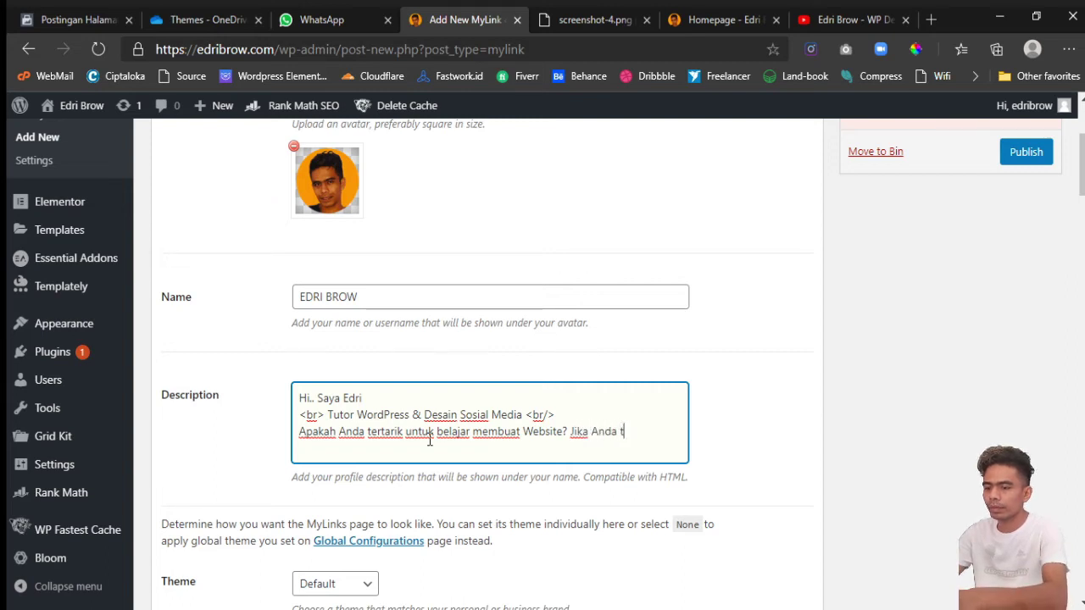
type("ertarik.")
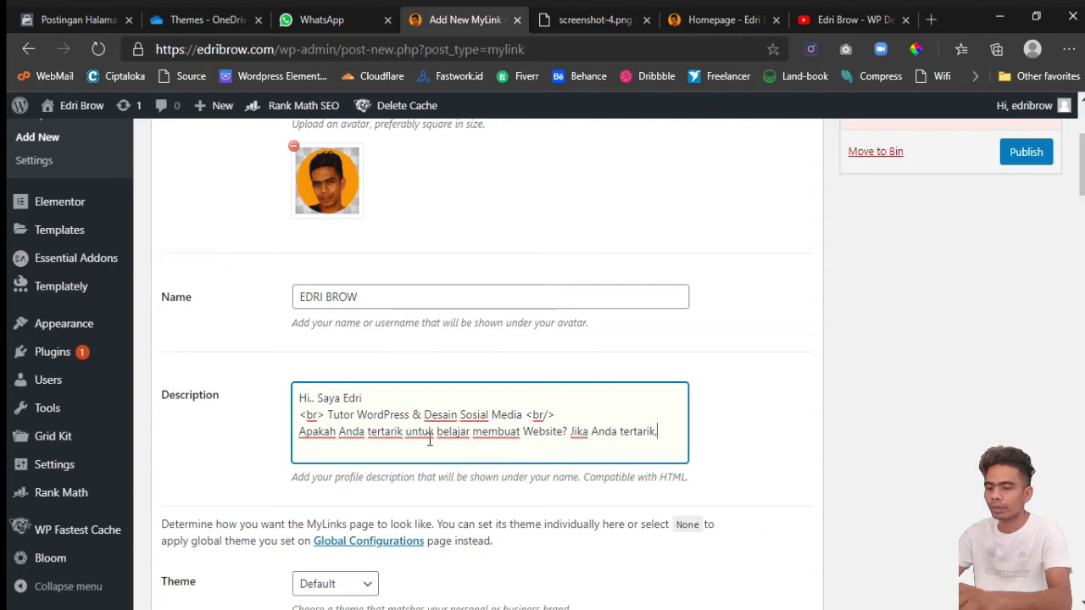
type(" seilahkan")
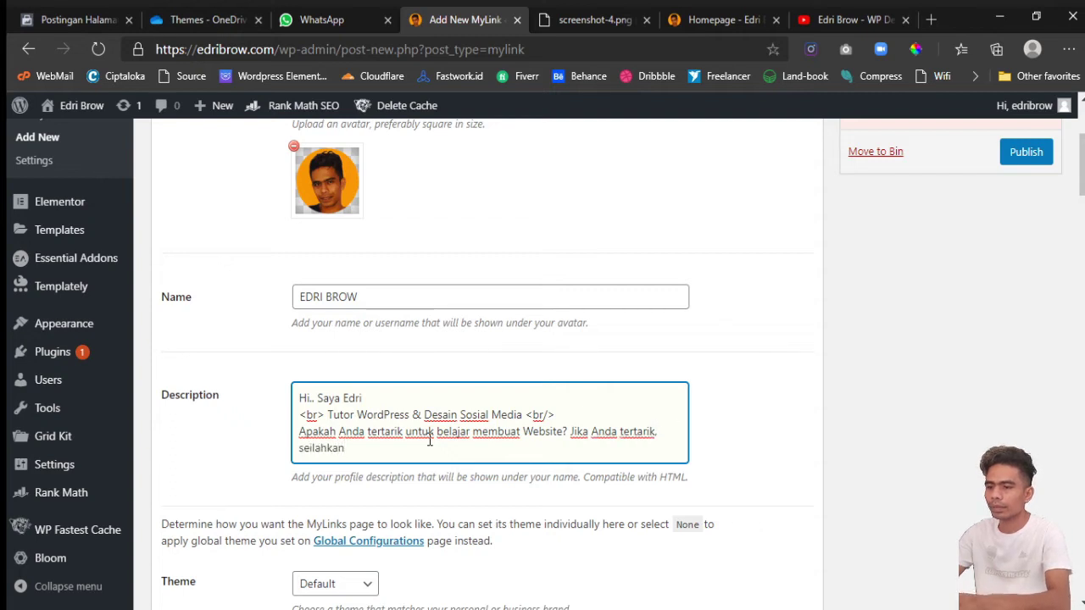
key("Left")
key("Left")
key("Left")
key("Left")
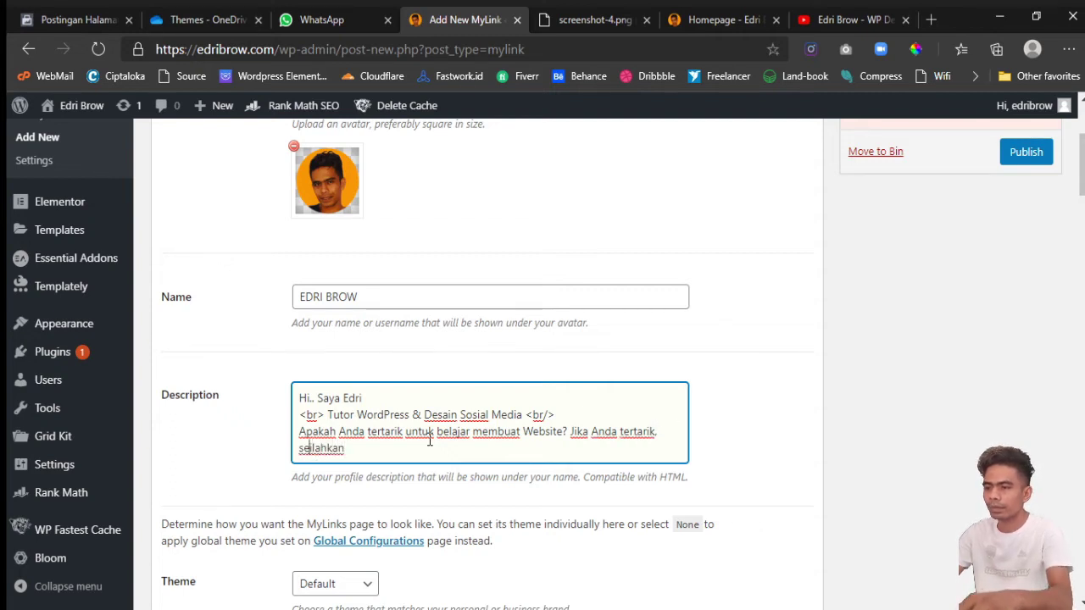
key("BackSpace")
key("End")
type("ku")
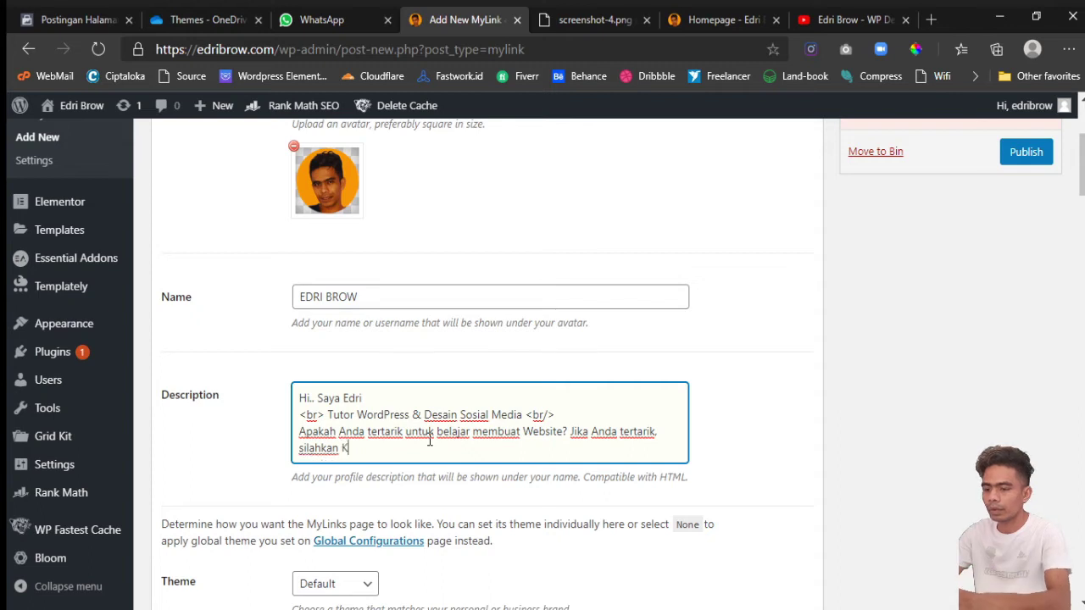
key("BackSpace")
key("BackSpace")
type("kunjun")
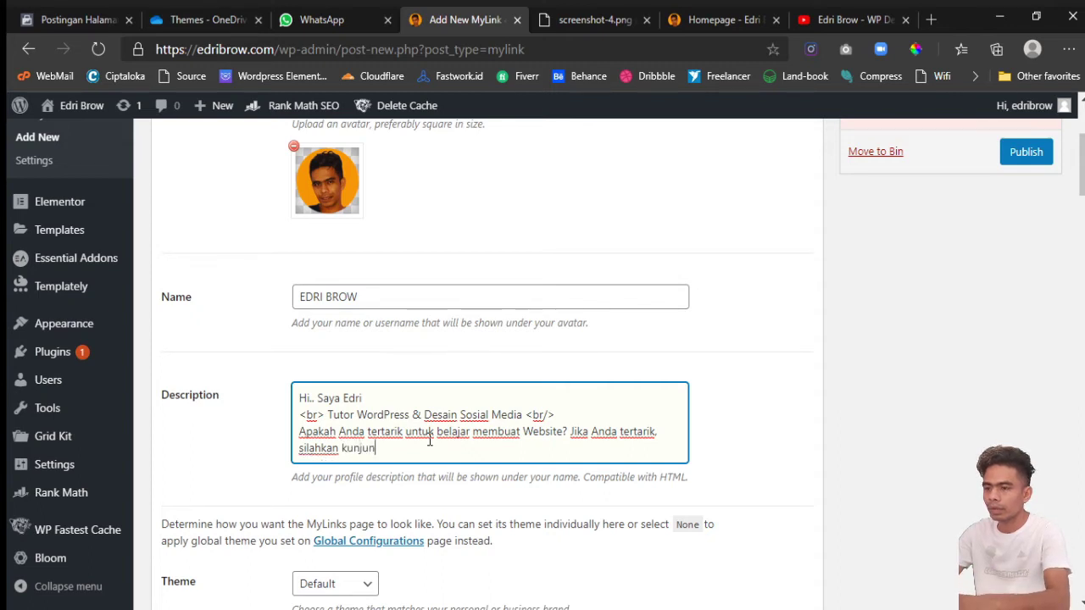
type("gi Web")
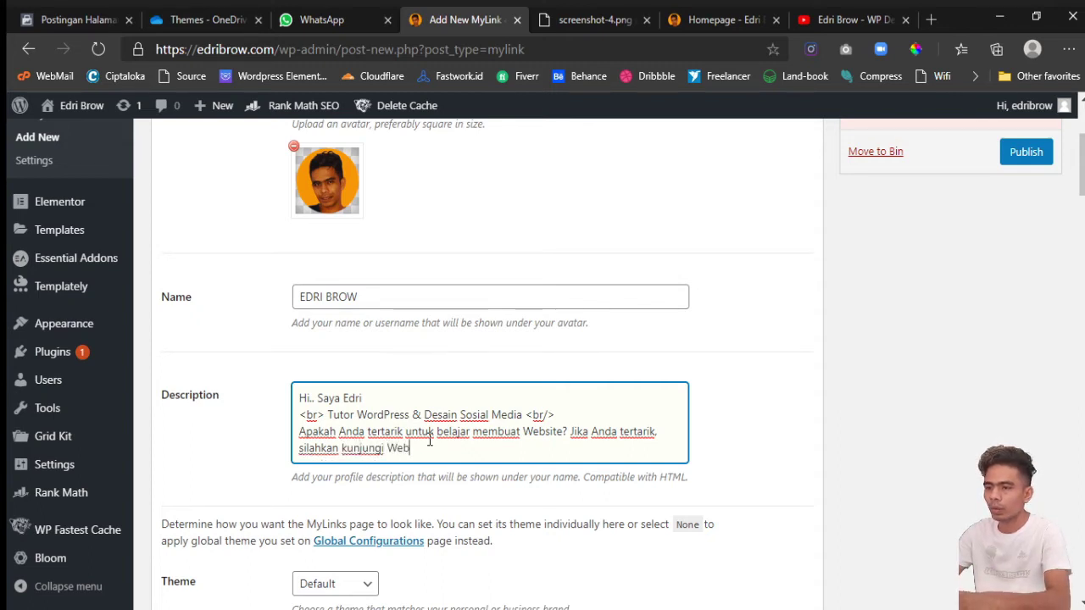
type("site")
type(" dan ")
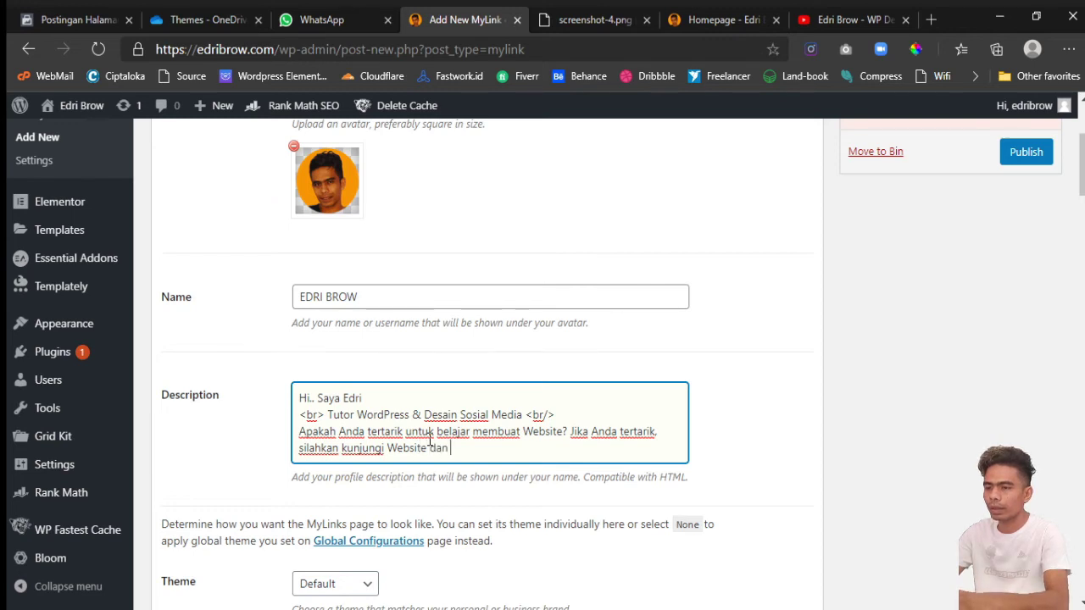
type("Channel Y")
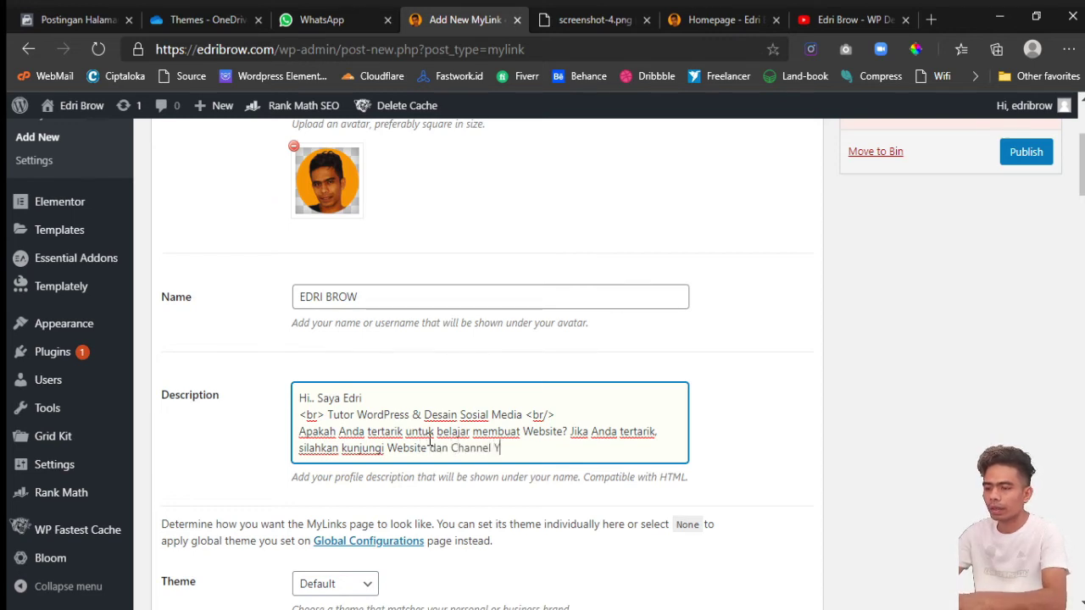
type("ouTube say")
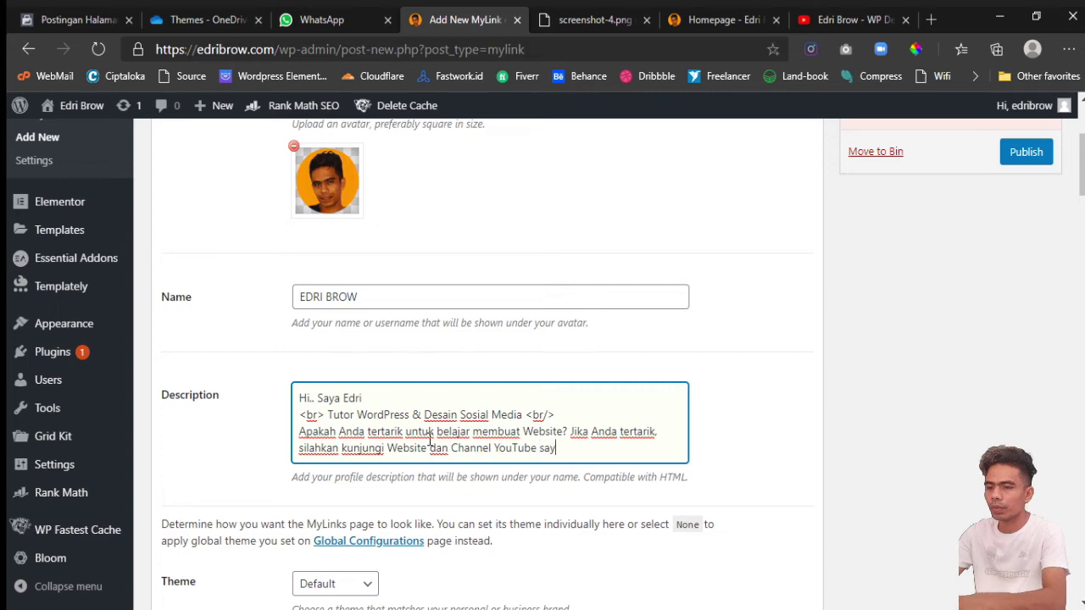
type("a.")
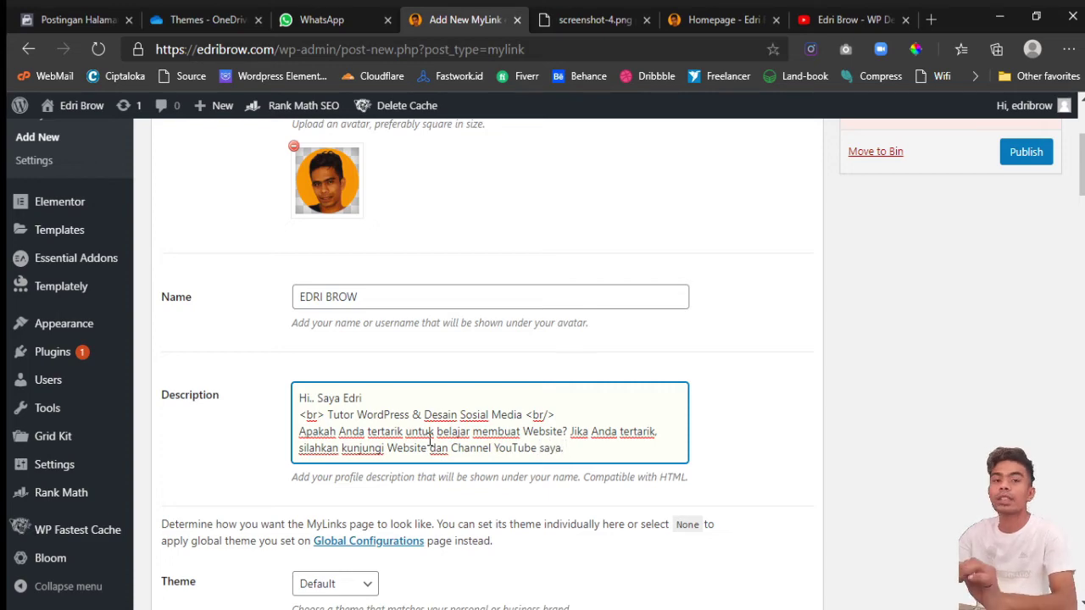
Set the MyLinks page's theme to Kopi Hitam.
scroll(429, 440, "down", 1)
scroll(430, 440, "down", 3)
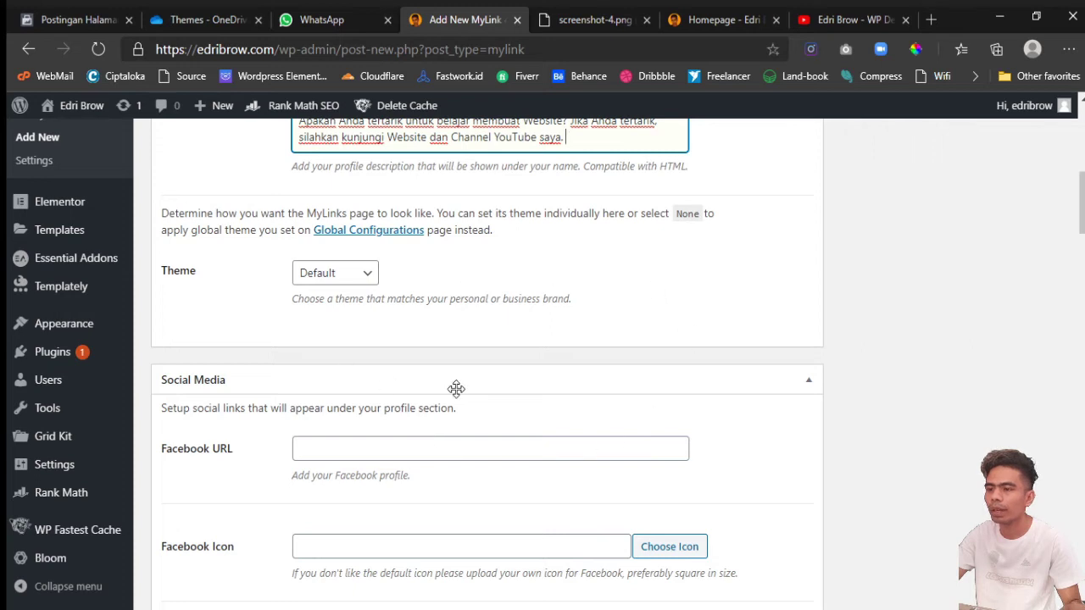
left_click(337, 277)
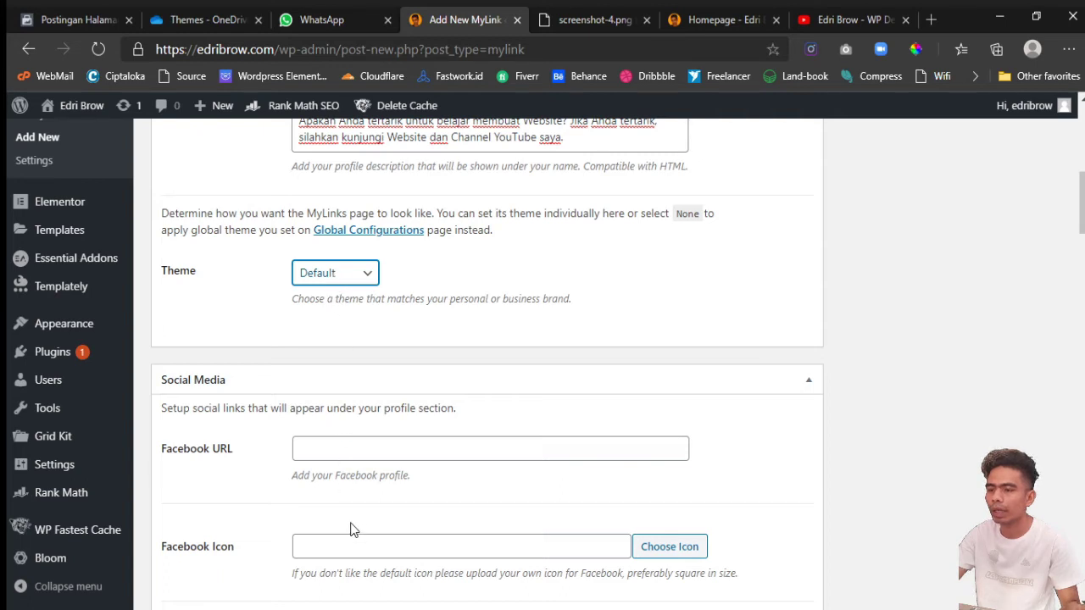
key("Down")
Enter the placeholder # as both the Linkedin URL and the Youtube URL in the Social Media section.
scroll(354, 530, "down", 2)
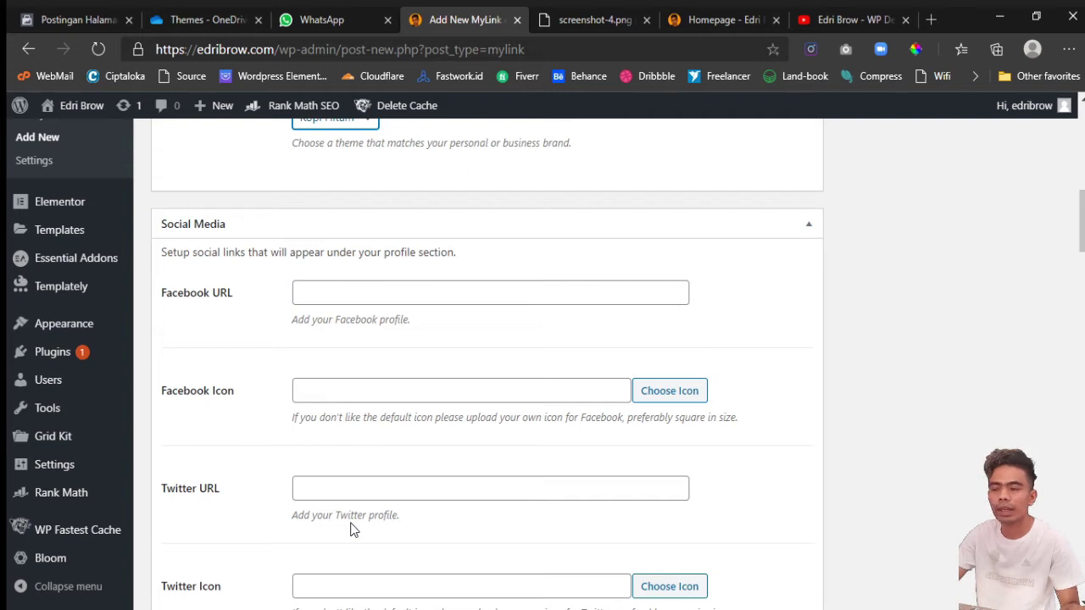
scroll(353, 530, "down", 3)
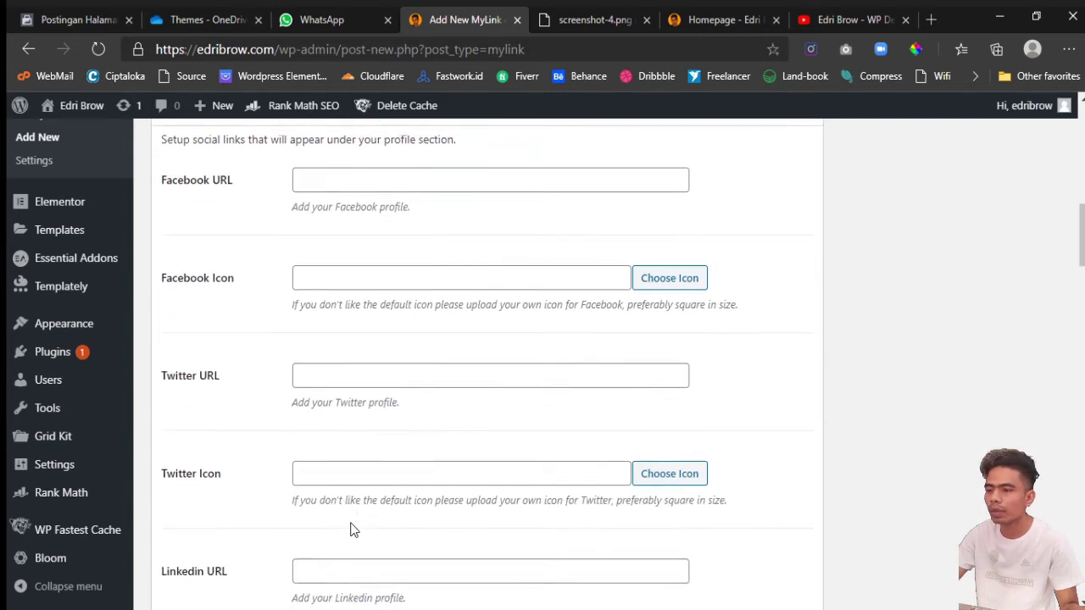
left_click(355, 450)
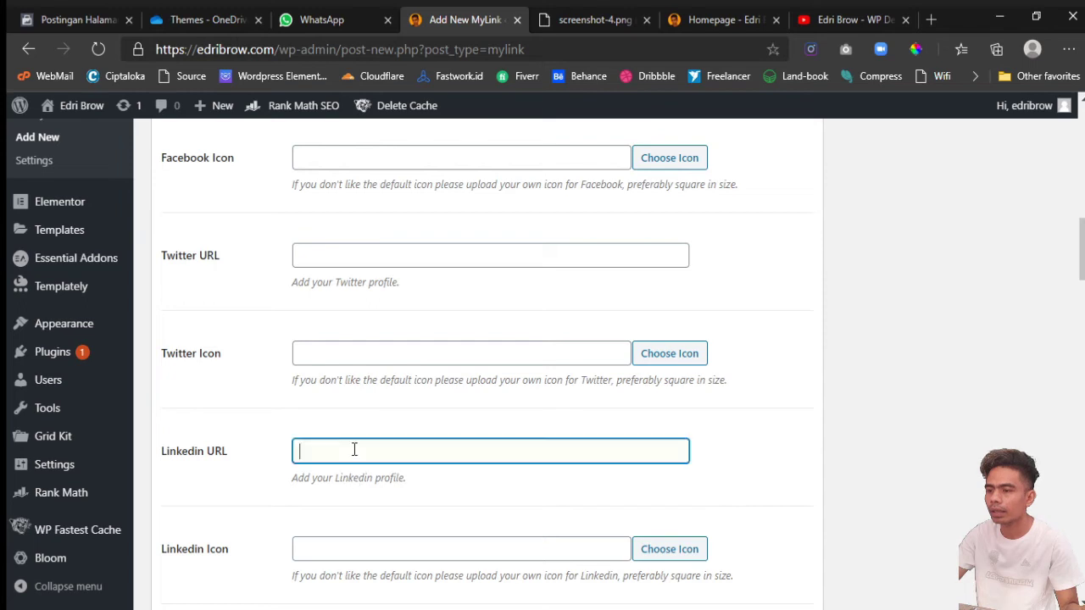
type("#")
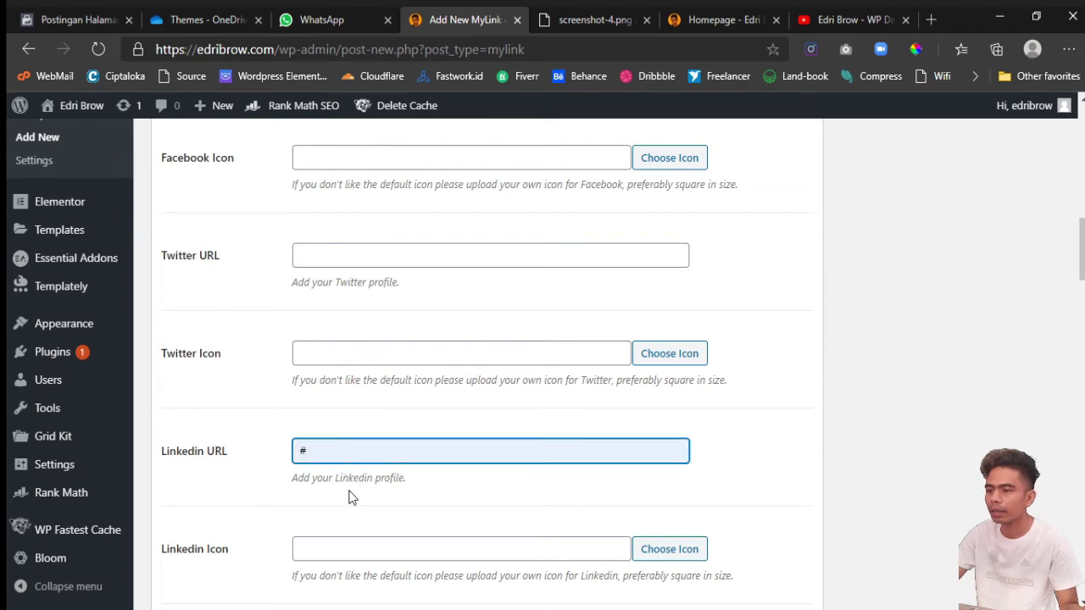
scroll(353, 497, "down", 3)
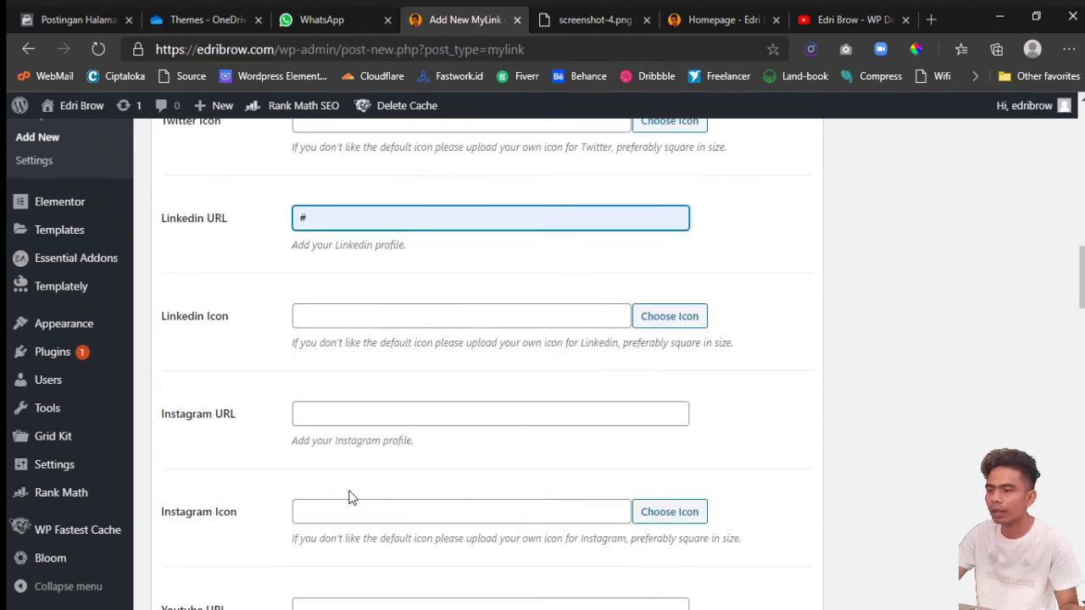
scroll(352, 498, "down", 2)
left_click(353, 450)
type("#")
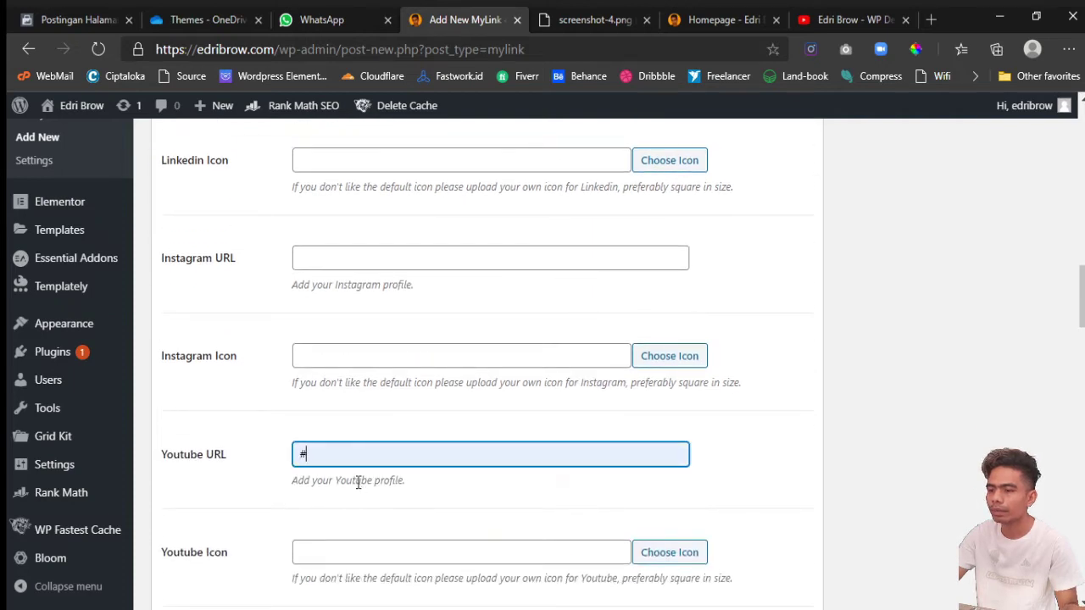
scroll(358, 482, "down", 4)
scroll(358, 483, "down", 3)
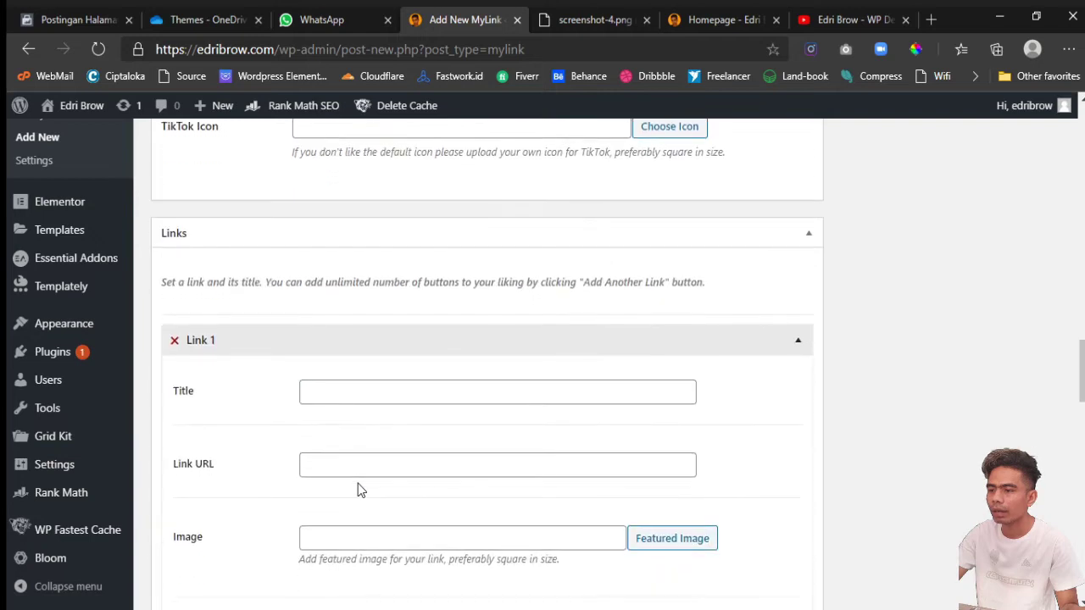
Give Link 1 the title "Portfolio" and the placeholder # as its Link URL.
left_click(370, 388)
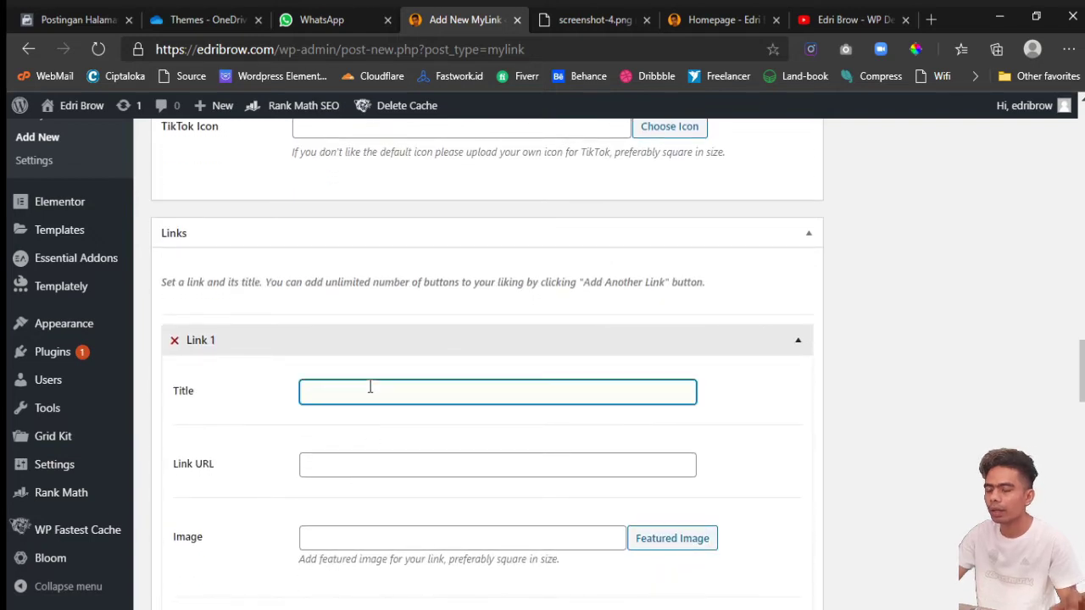
type("Po")
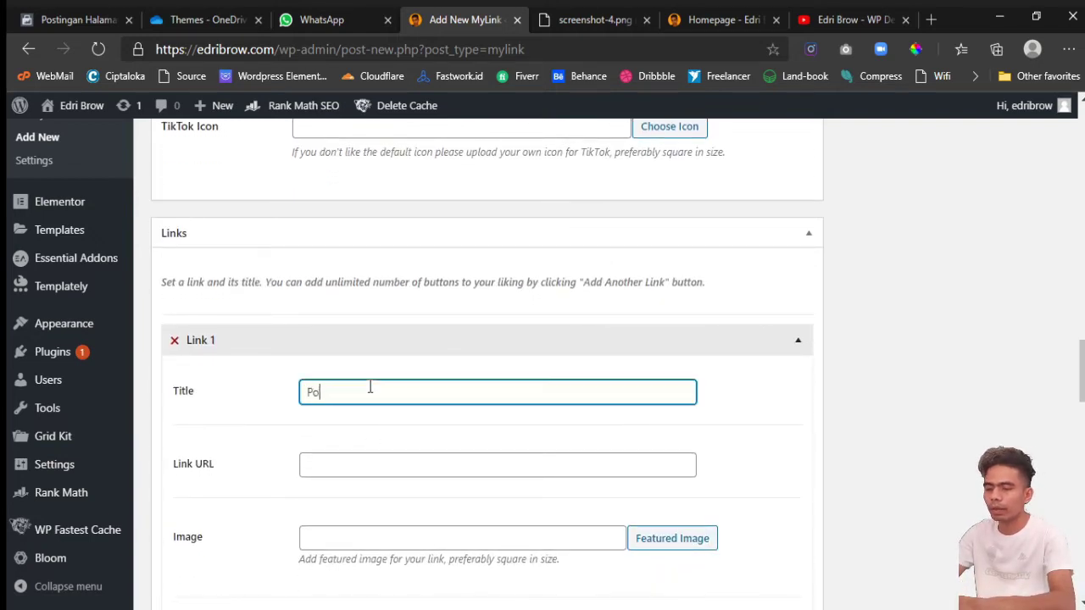
type("rtfolio")
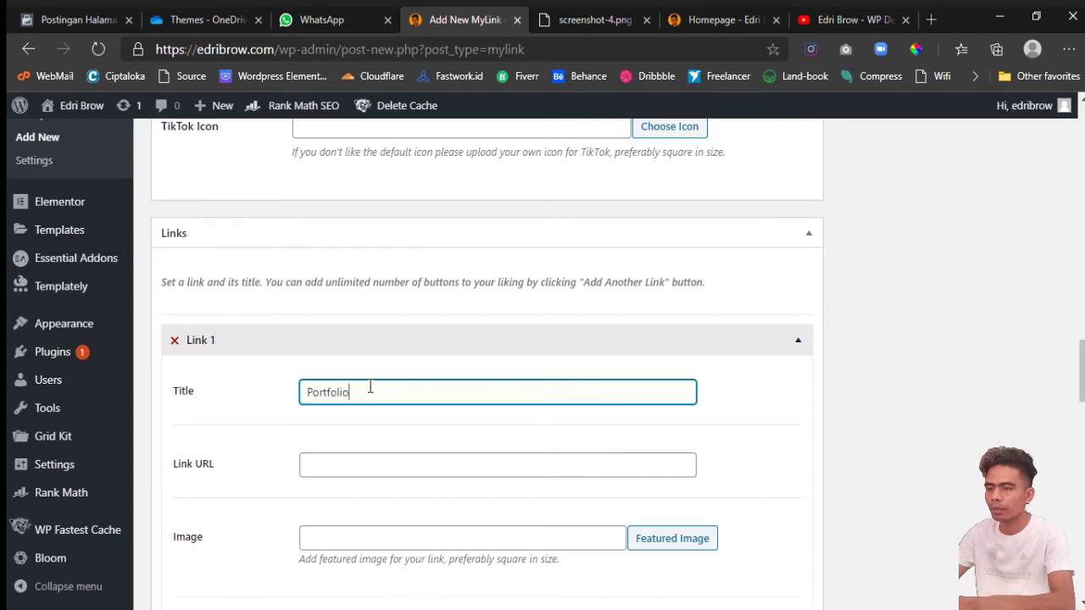
key("Tab")
type("#")
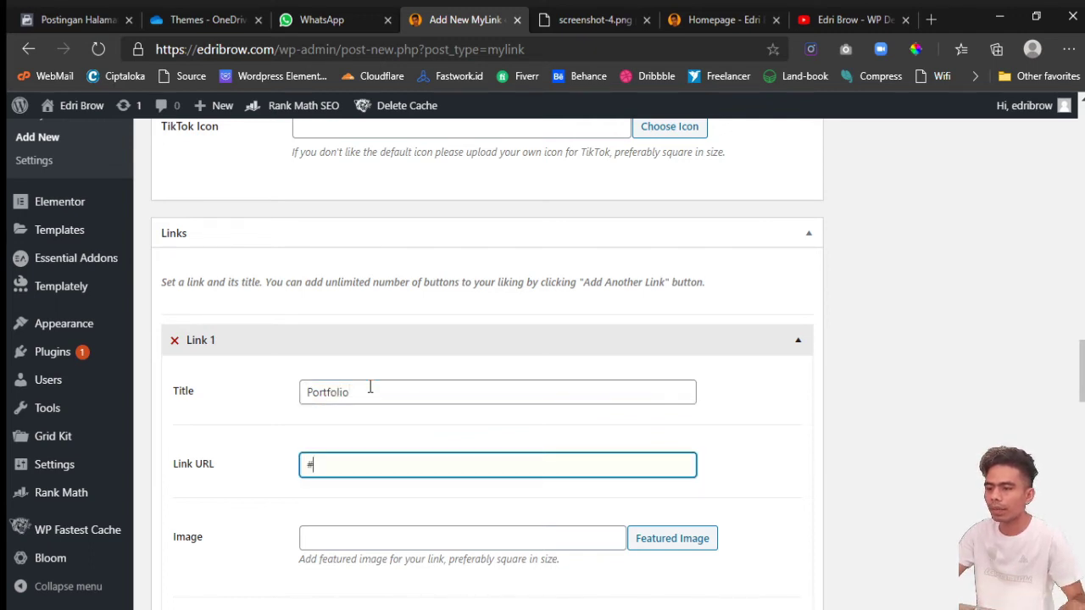
Copy the address of the website's Portofolio page and paste it over the placeholder in Link 1's Link URL.
left_click(715, 23)
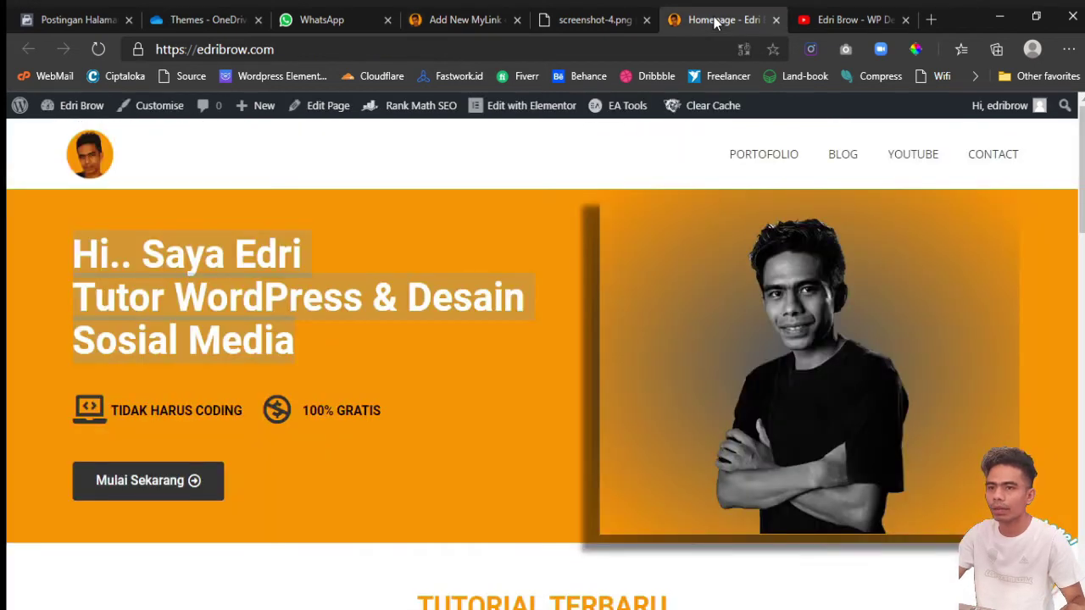
left_click(744, 166)
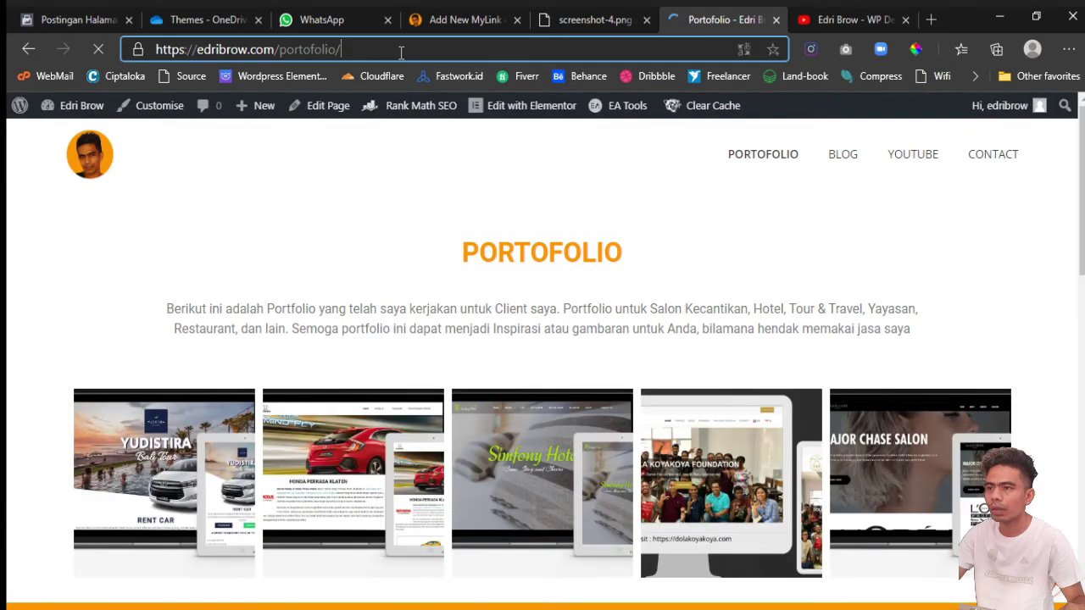
left_click(400, 52)
key("ctrl+c")
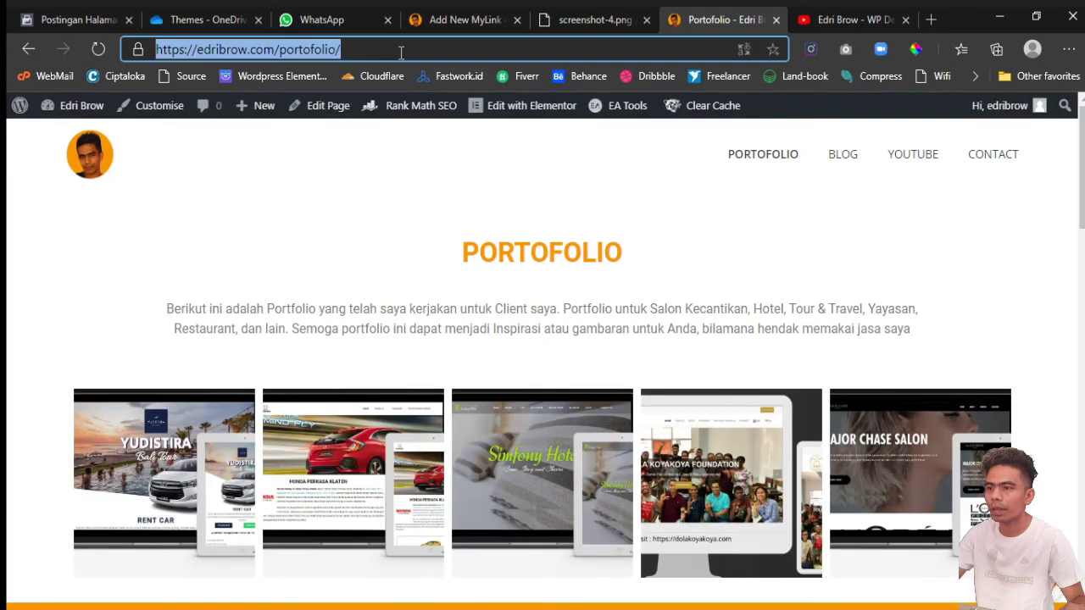
left_click(424, 184)
left_click(441, 23)
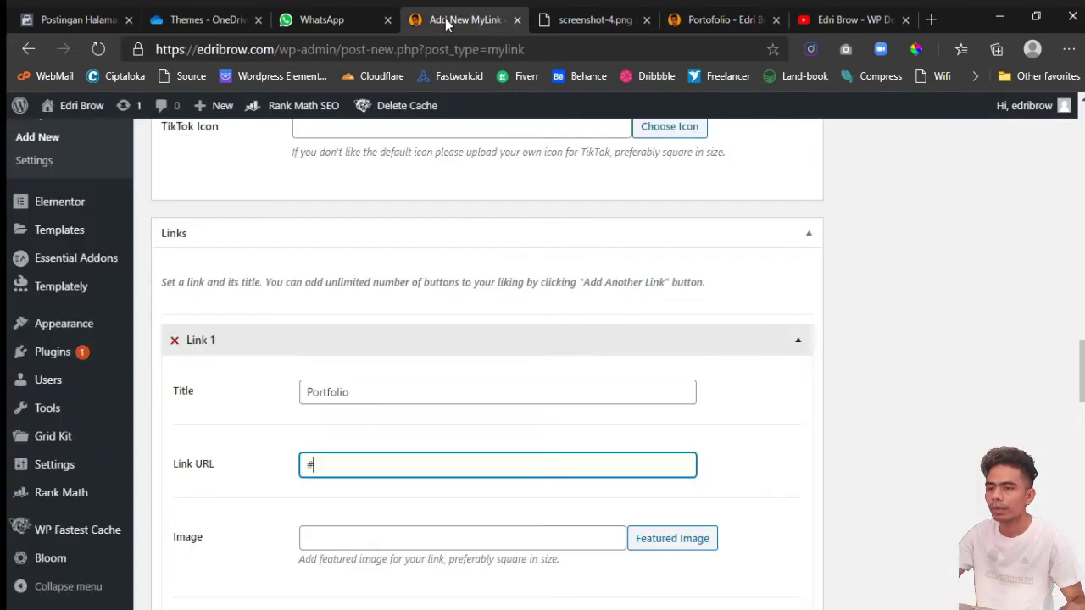
double_click(401, 463)
key("ctrl+v")
Set Link 1's featured image to the orange web layout icon 8b021bb9-development.png from the media library.
scroll(401, 463, "down", 2)
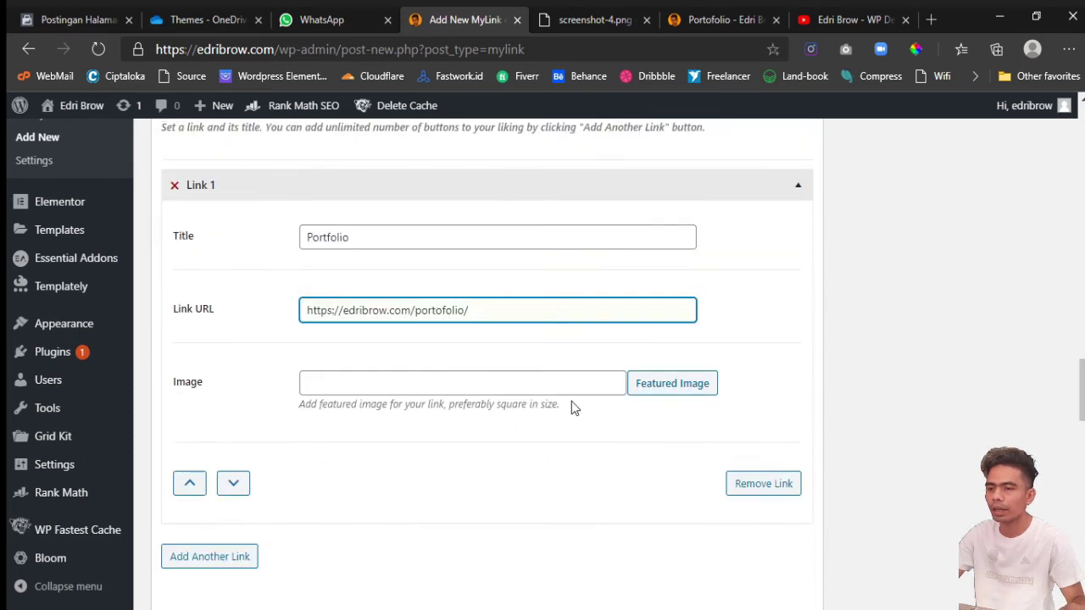
left_click(648, 394)
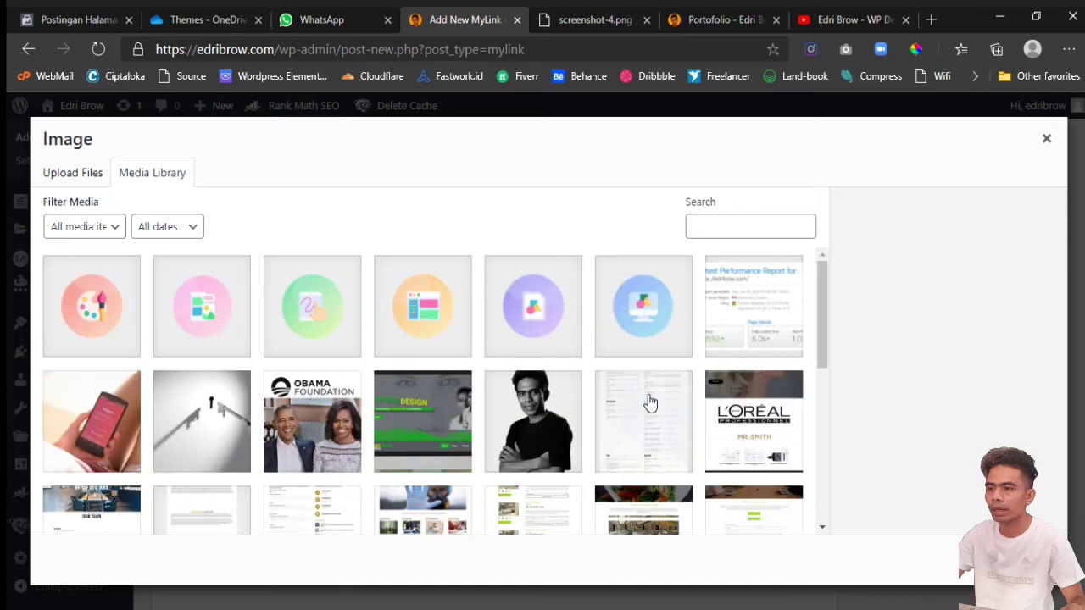
left_click(333, 315)
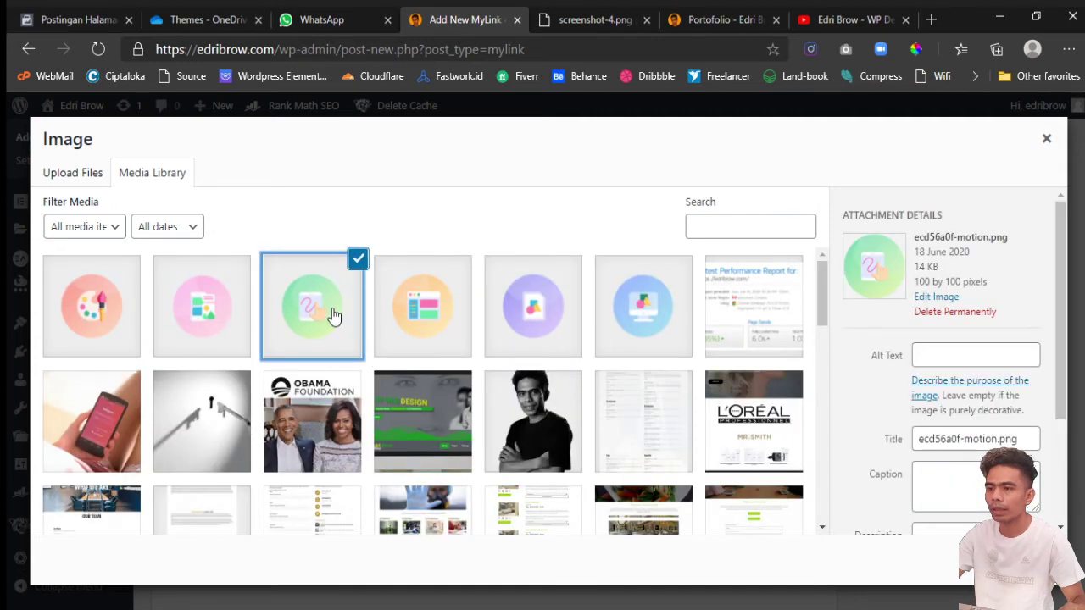
left_click(415, 317)
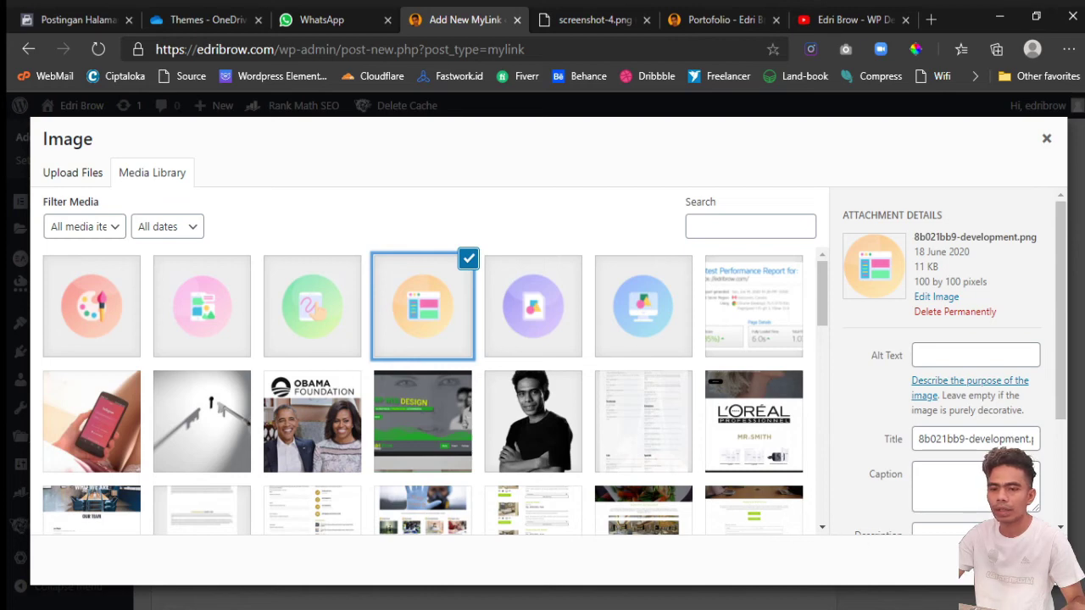
left_click(1013, 560)
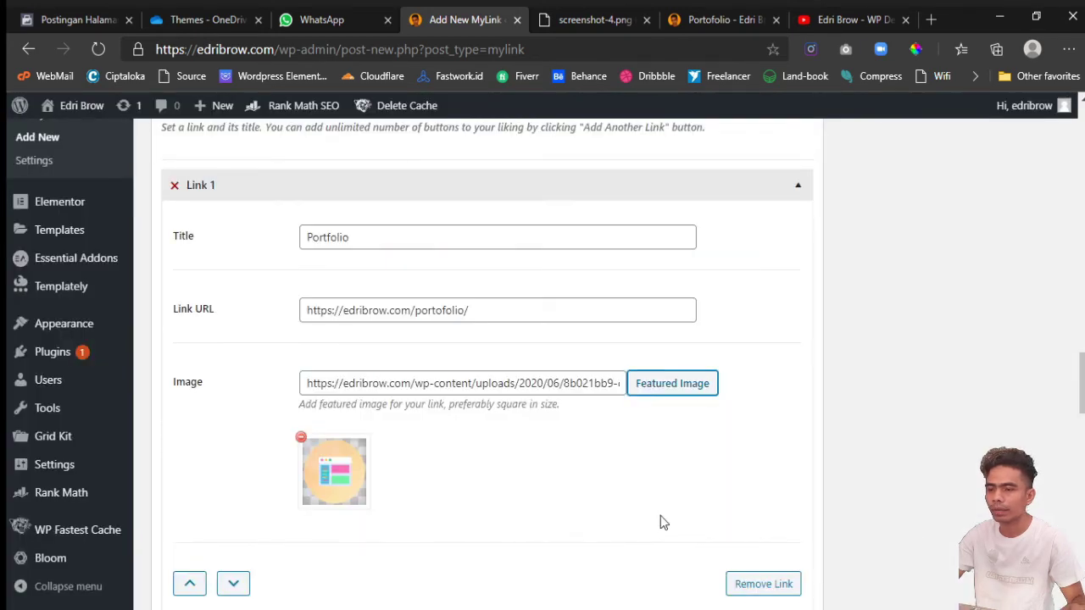
scroll(661, 518, "down", 2)
left_click(222, 504)
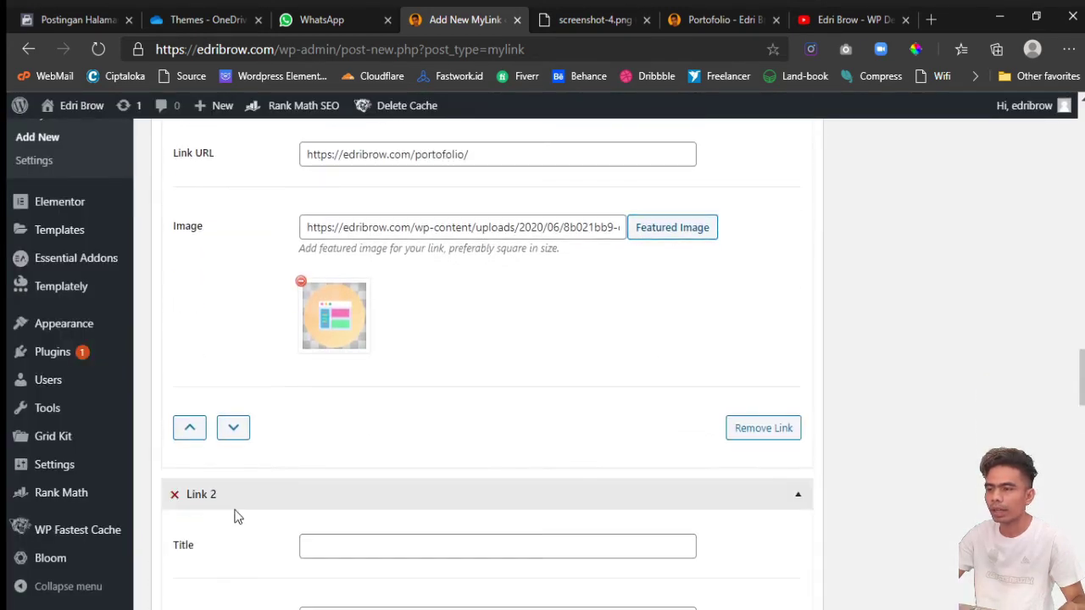
scroll(509, 504, "down", 1)
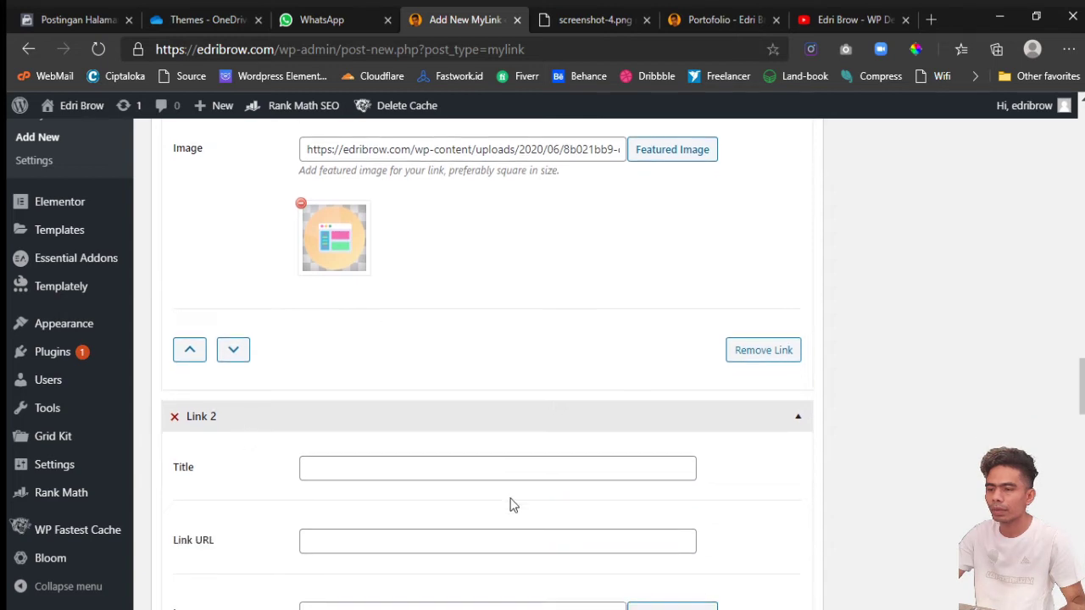
left_click(446, 468)
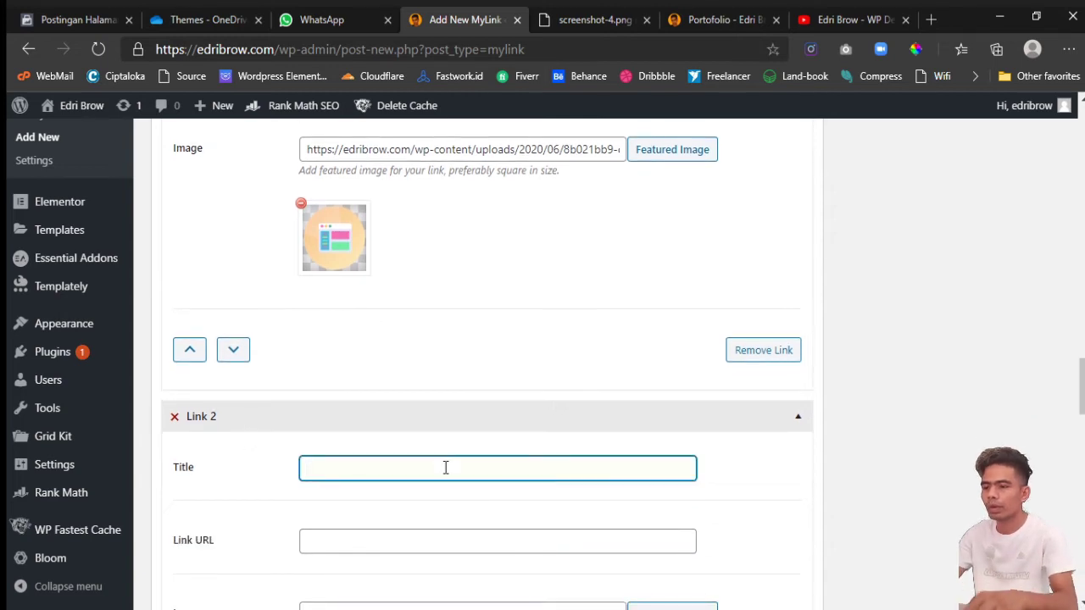
type("Official Website")
scroll(443, 466, "down", 2)
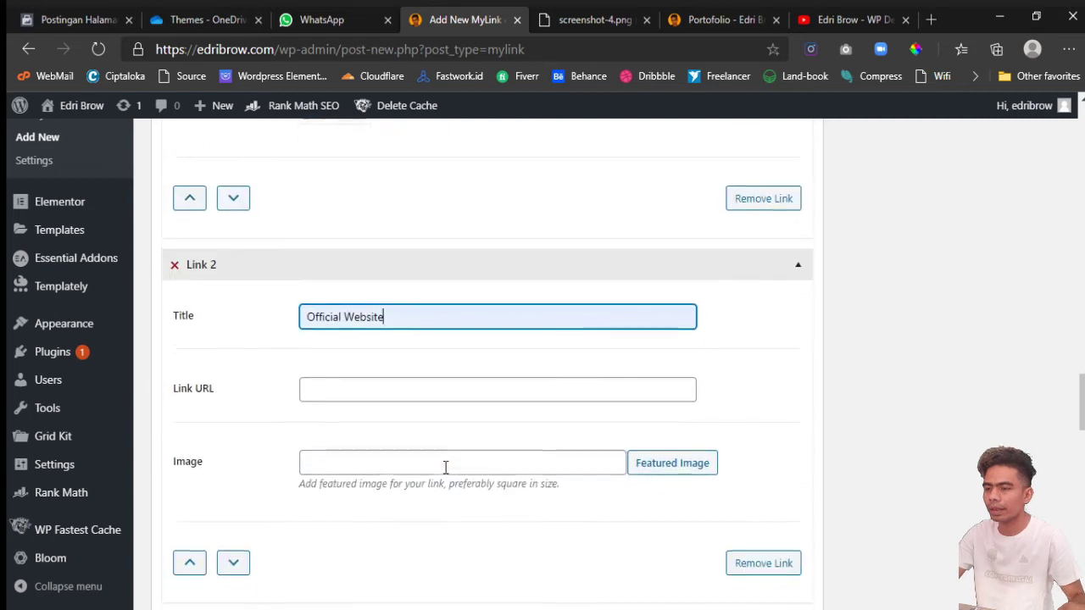
left_click(392, 391)
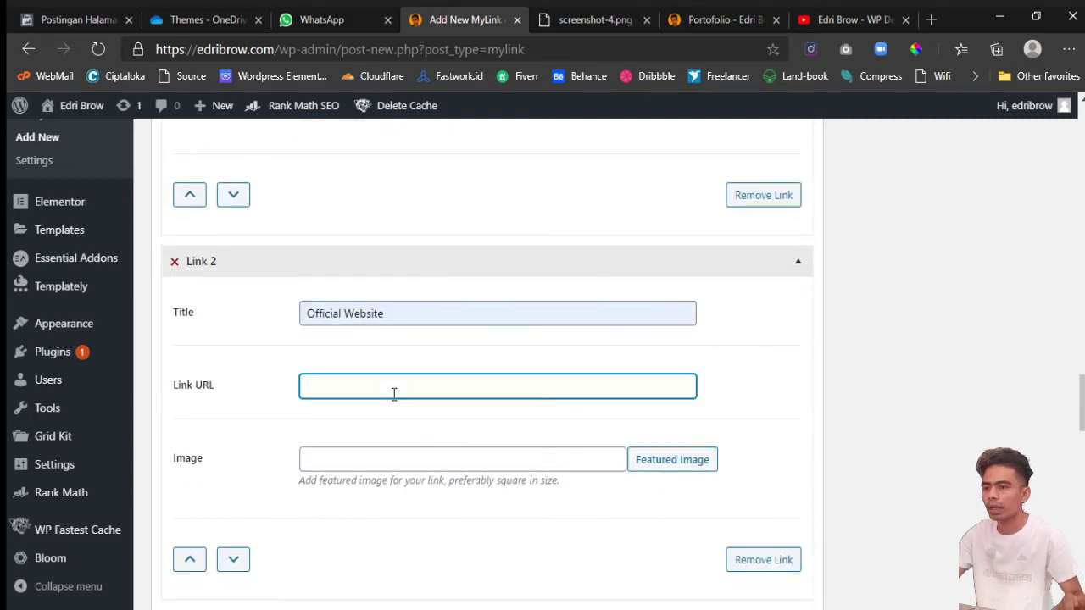
type("https://pegangtangan.com/")
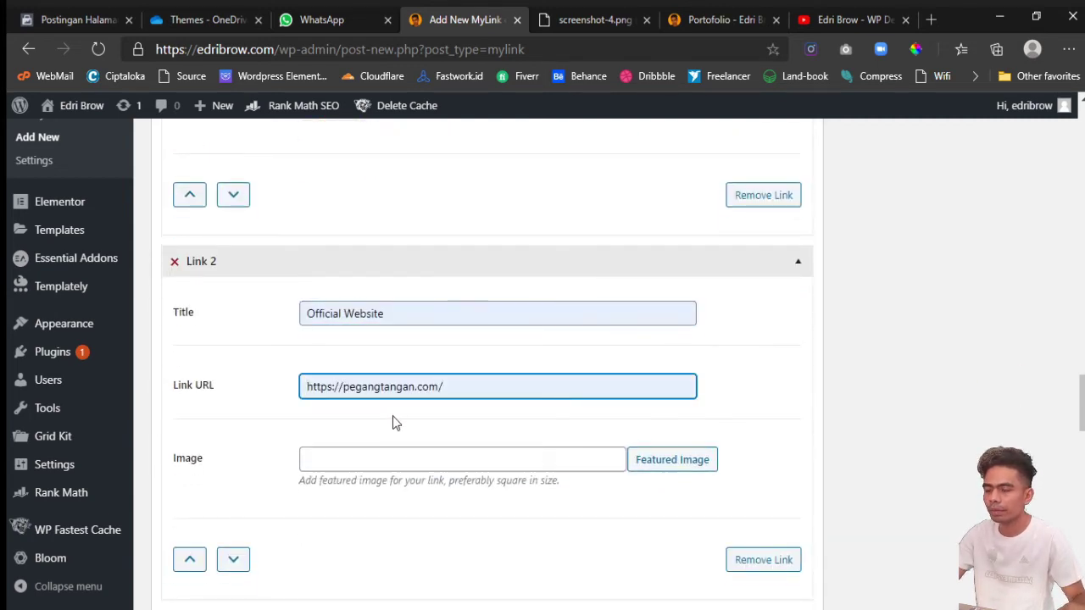
Set Link 2's featured image to the paint palette icon fb9d7b9b-branding.png from the media library.
scroll(392, 422, "down", 1)
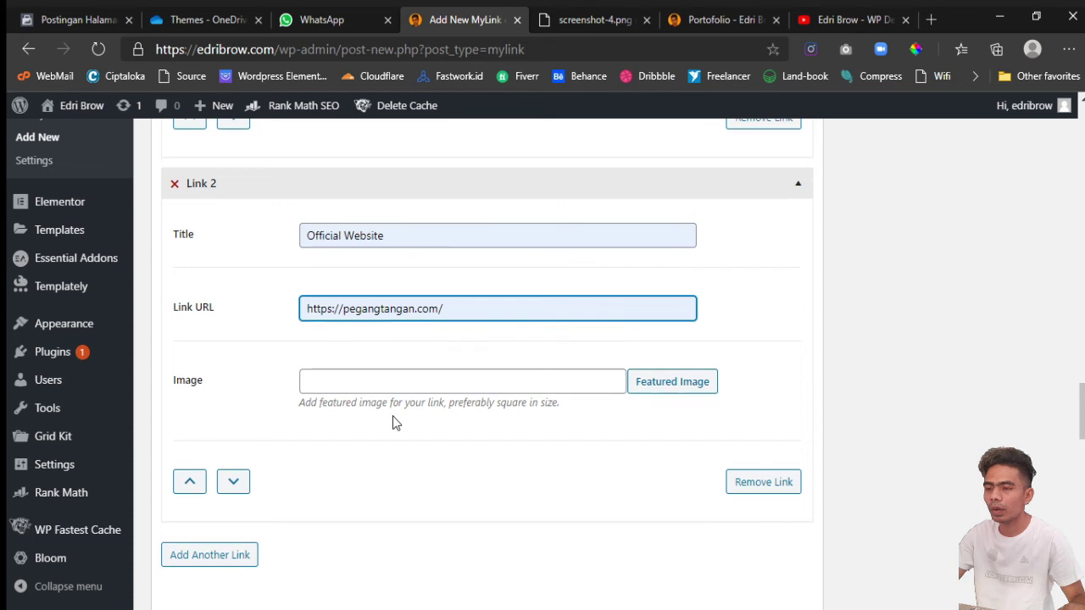
left_click(670, 392)
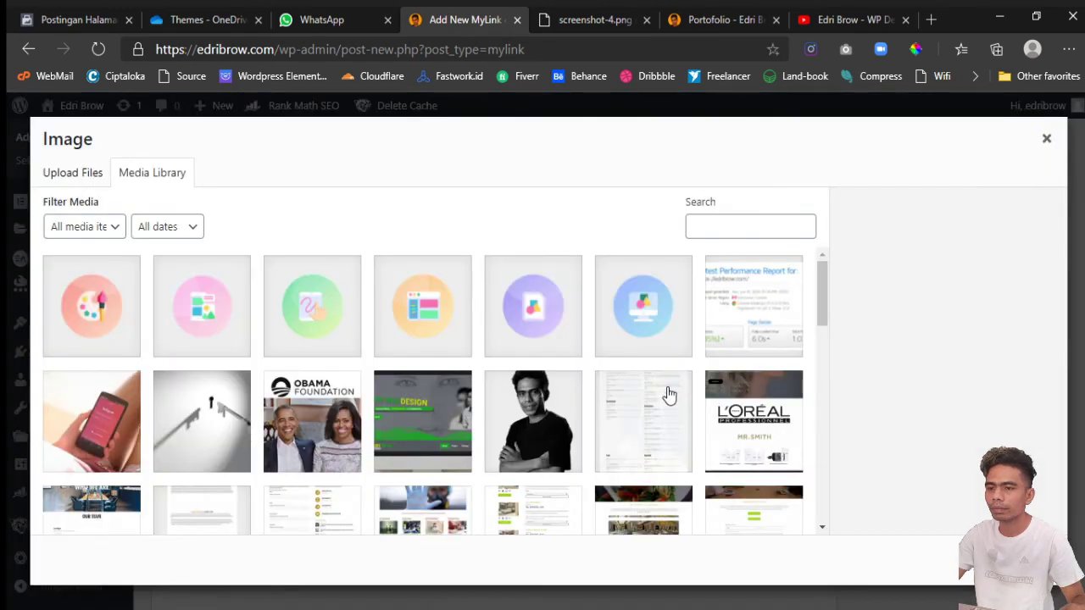
left_click(131, 303)
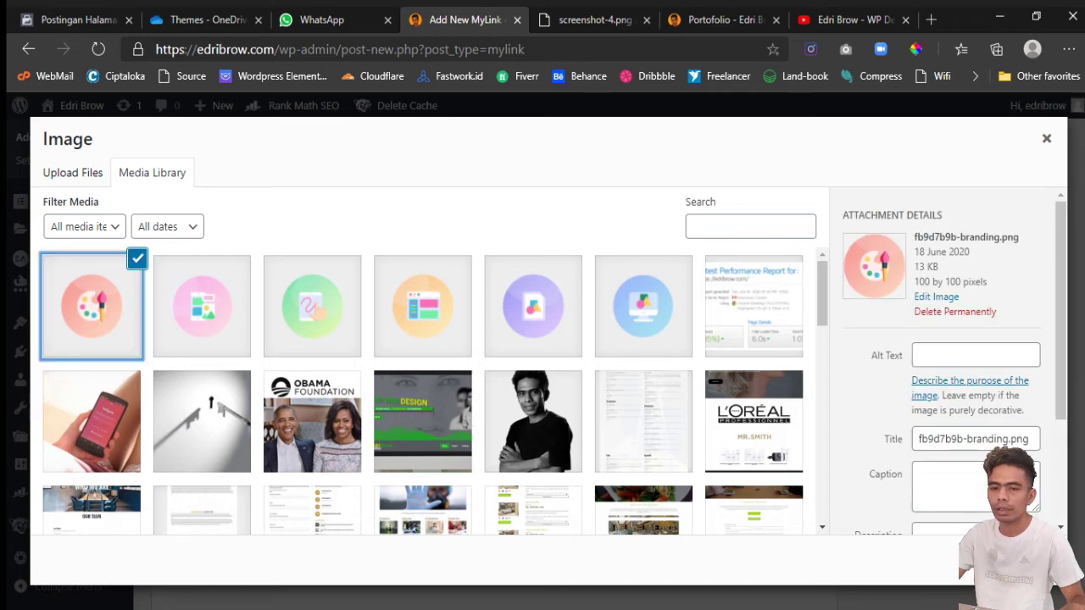
left_click(1009, 560)
Leave the meta tag and SEO sections as they are and publish the Bio MyLinks page.
scroll(683, 507, "down", 4)
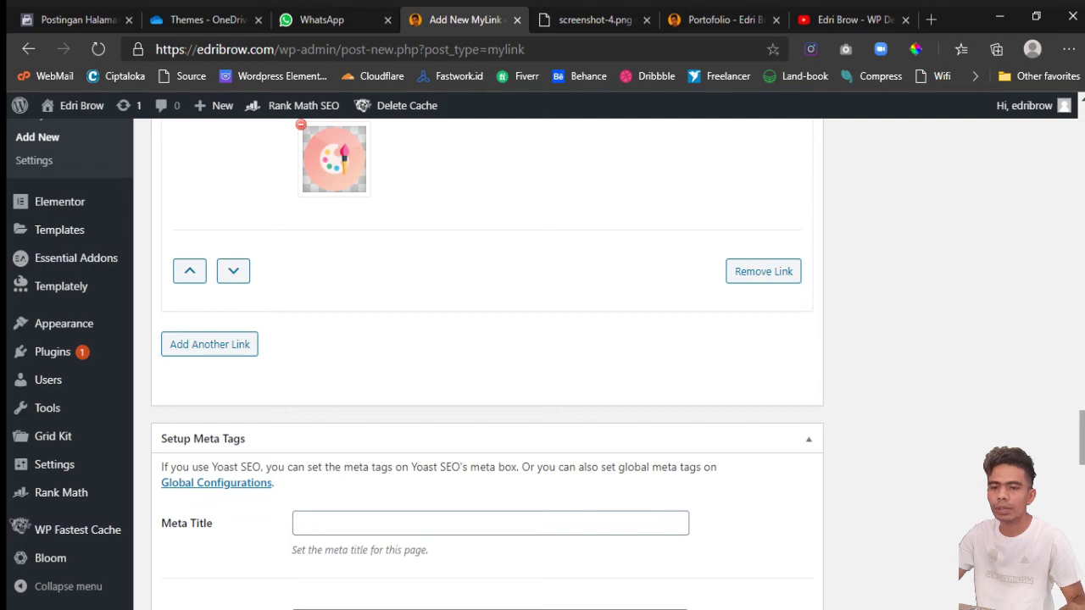
scroll(487, 364, "down", 10)
scroll(487, 364, "down", 1)
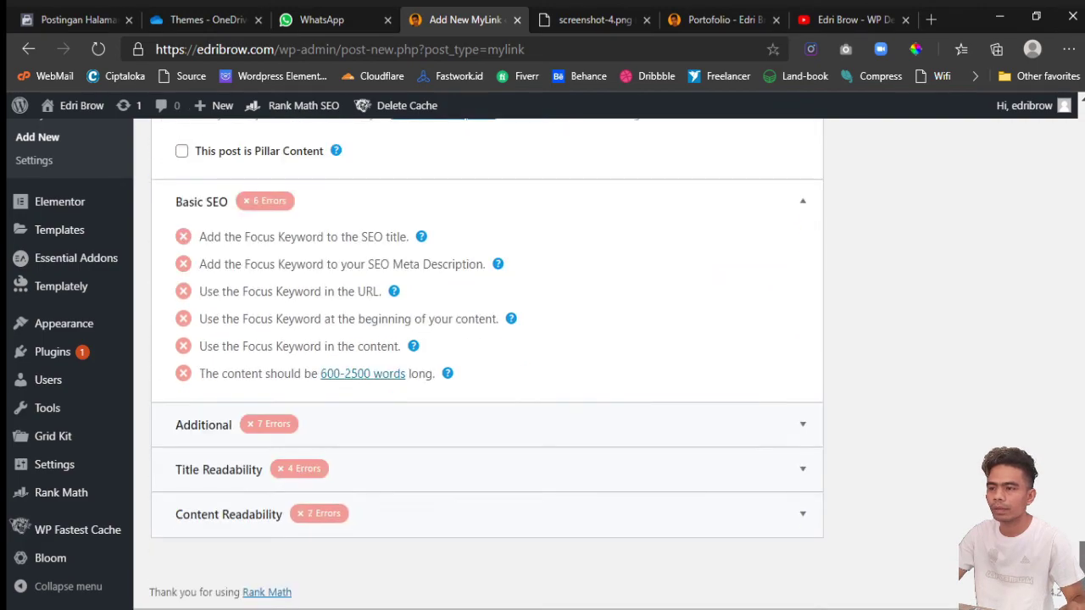
scroll(487, 365, "up", 15)
scroll(488, 364, "up", 8)
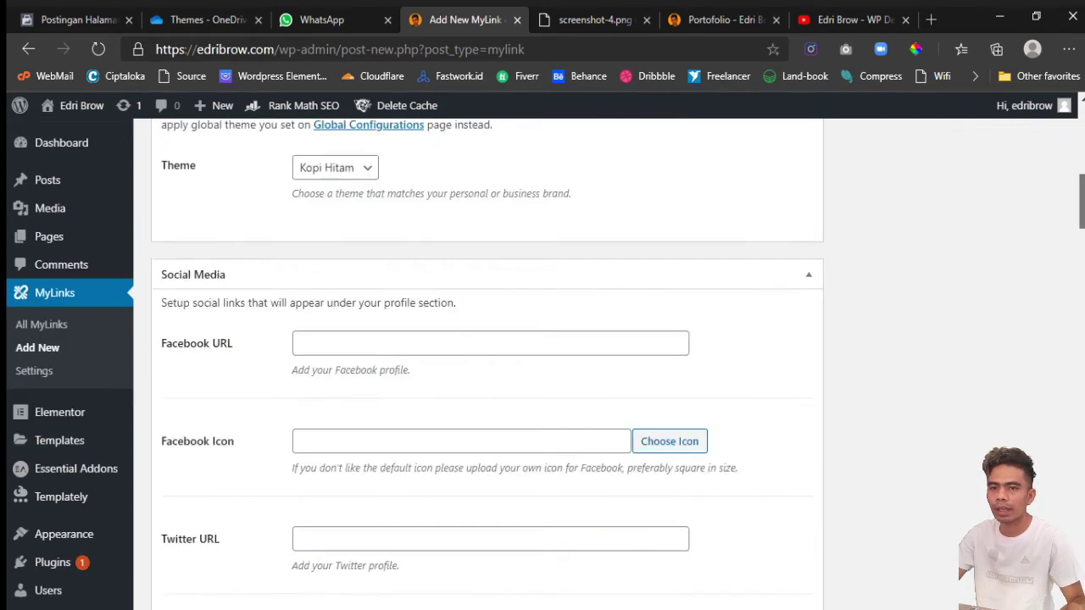
left_click(1026, 213)
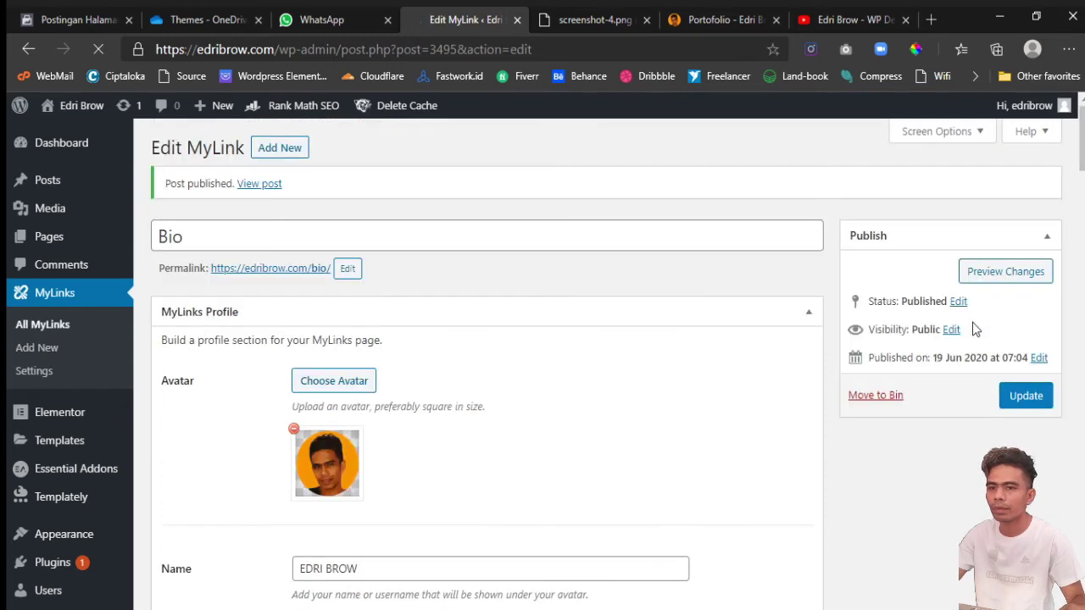
Open the published Bio page in a new tab and check its profile, description, social icons and links.
middle_click(259, 184)
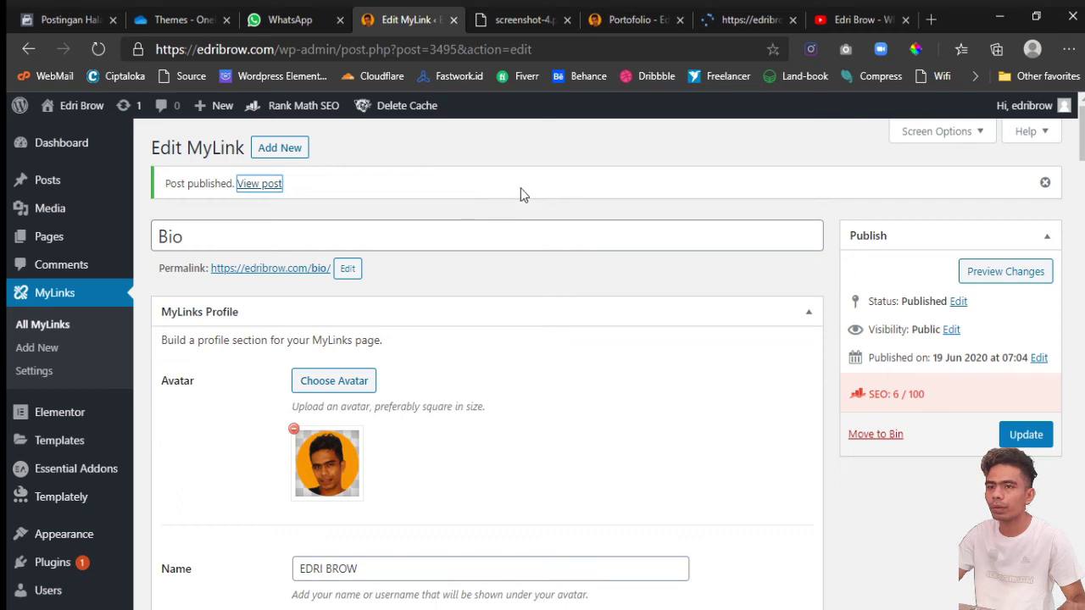
left_click(715, 22)
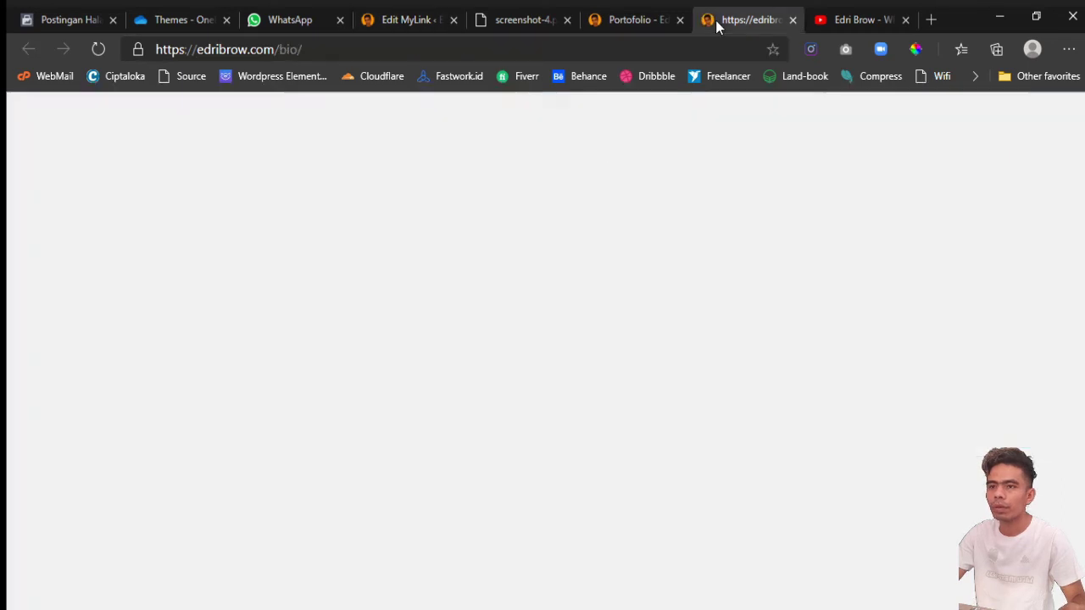
scroll(685, 257, "down", 1)
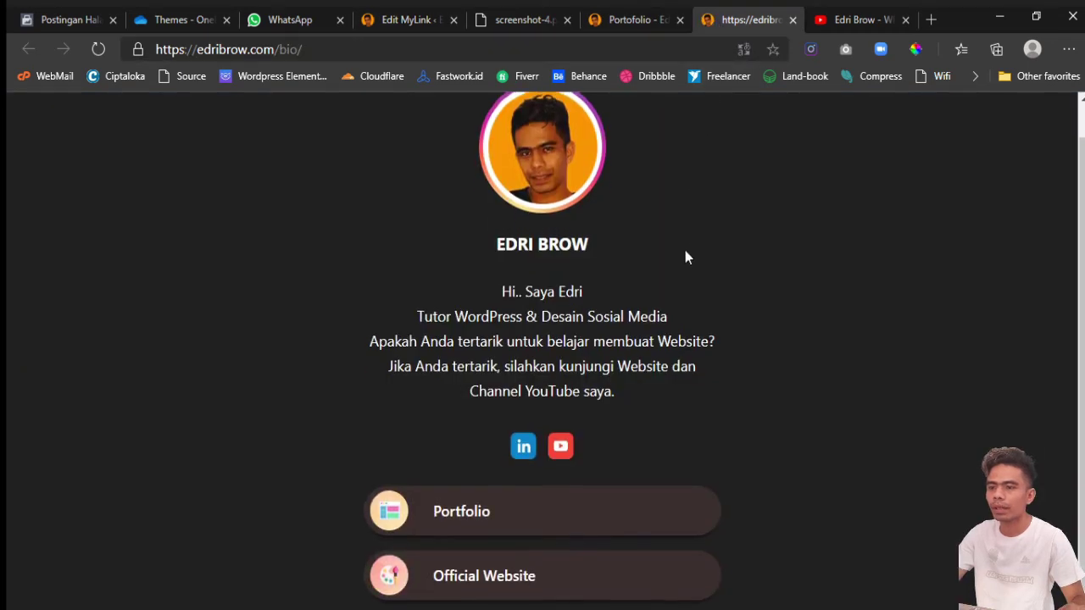
scroll(685, 257, "up", 1)
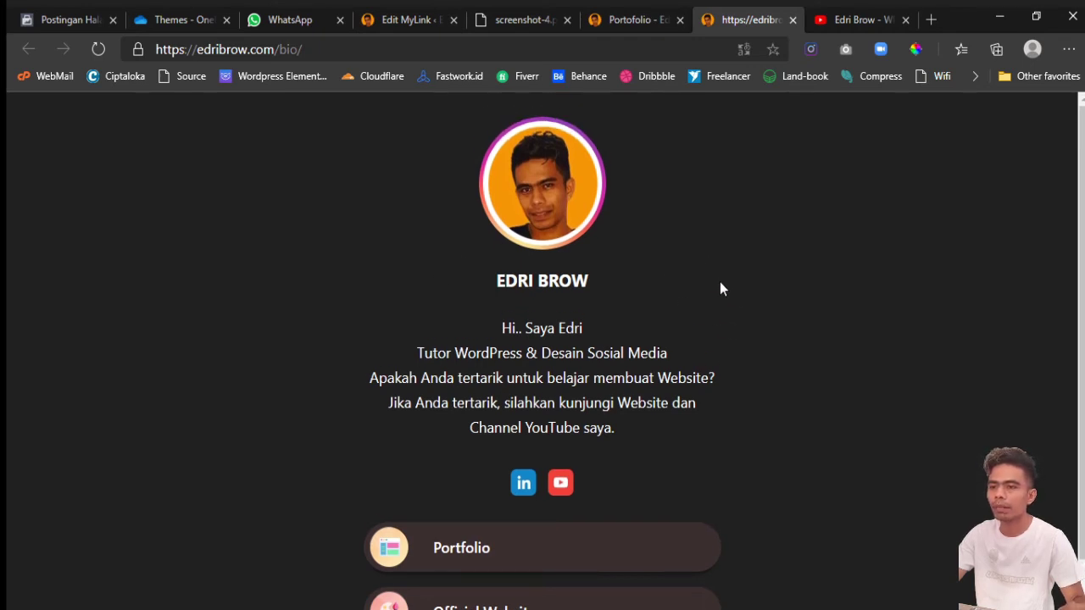
Return to editing the Bio page and delete the <br> tag before "Tutor WordPress" in the Description.
left_click(404, 21)
scroll(545, 484, "down", 5)
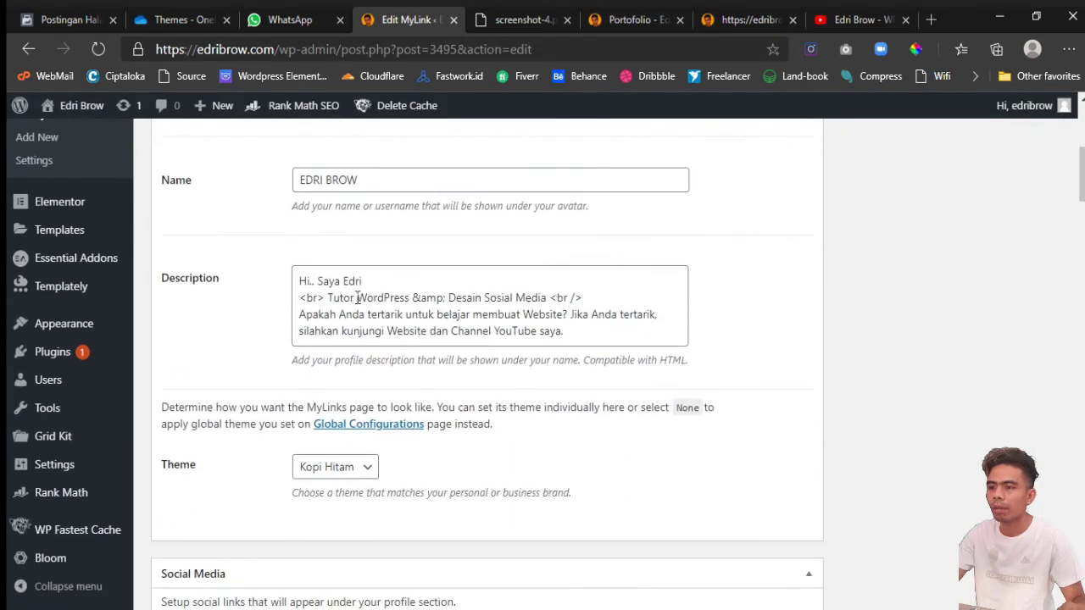
left_click(329, 298)
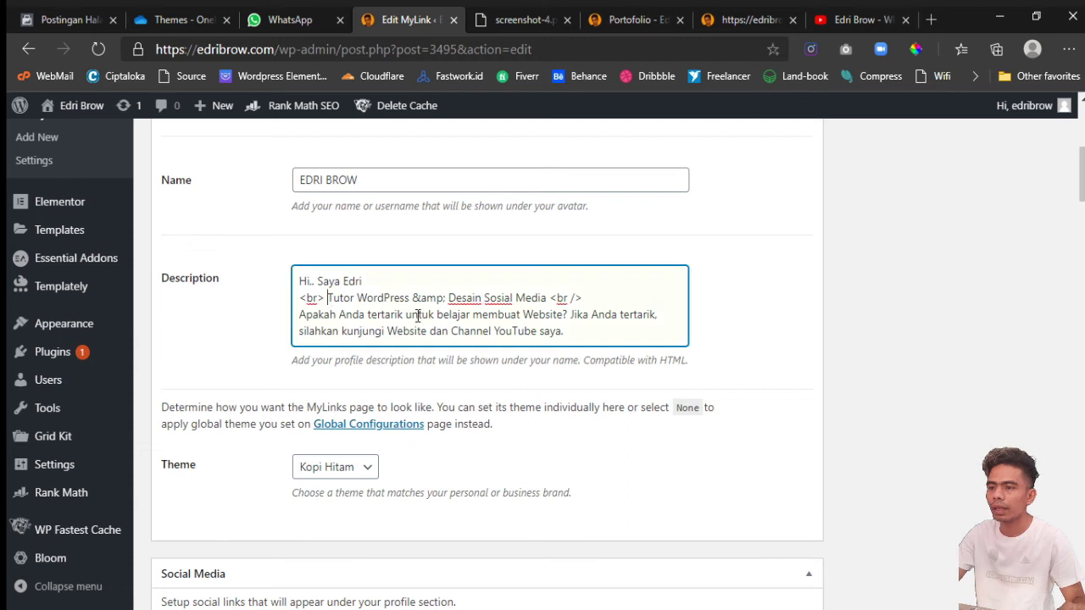
key("shift+Home")
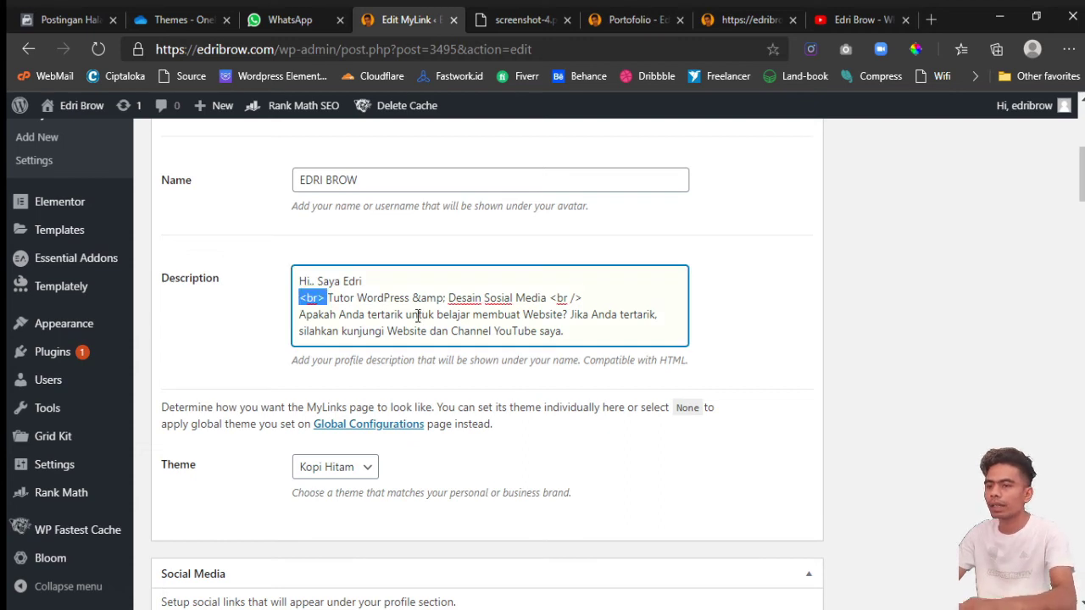
key("BackSpace")
Delete the <br /> tag after "Desain Sosial Media" at the end of the Description's second line.
key("End")
key("shift+Left")
key("shift+Left")
key("shift+Left")
key("shift+Left")
key("shift+Left")
key("shift+Left")
key("shift+Left")
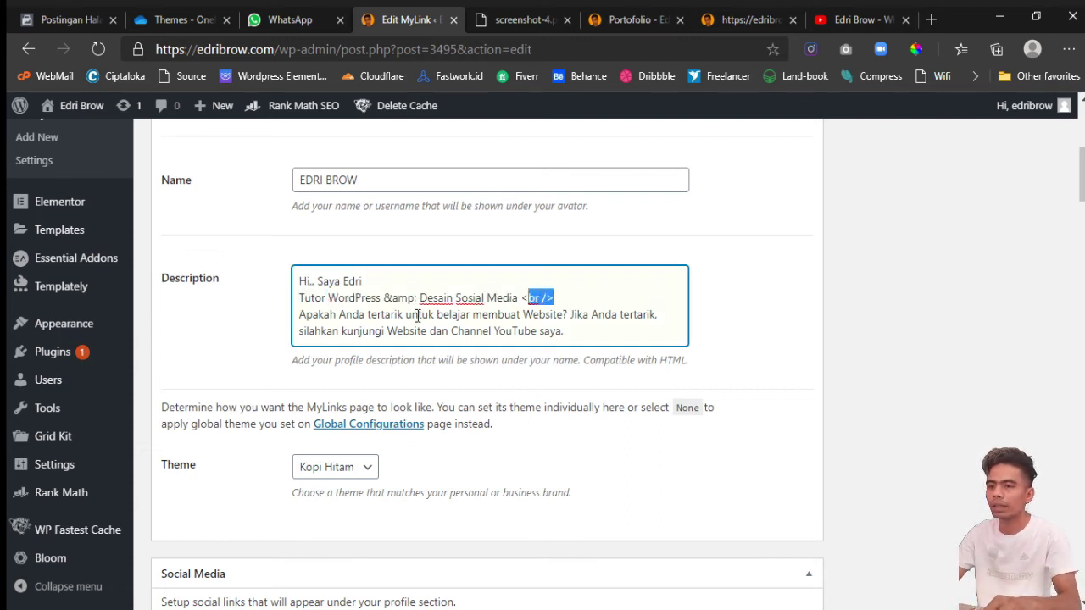
key("BackSpace")
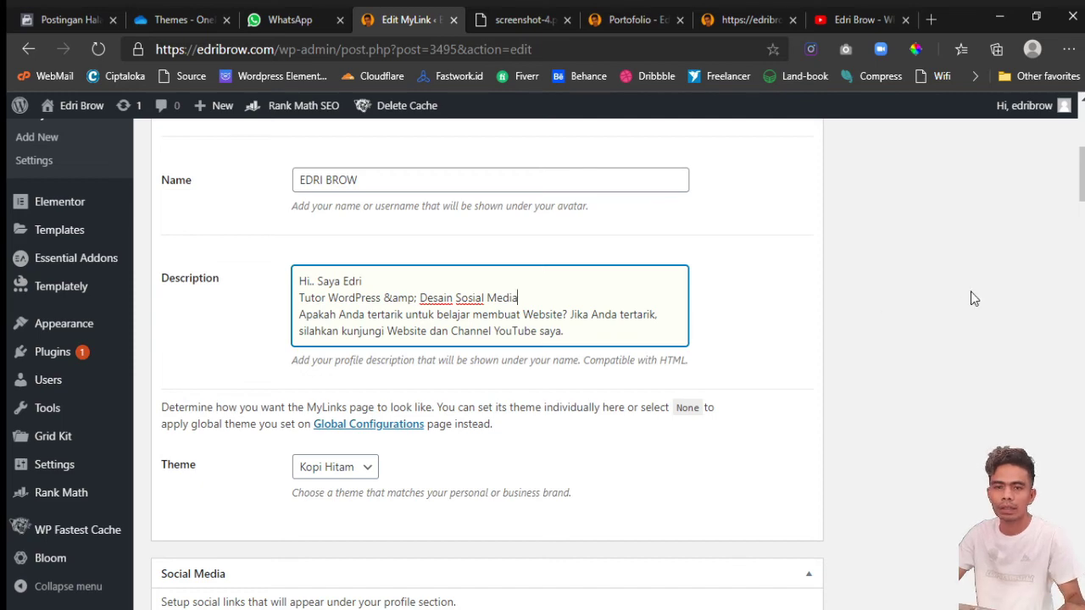
Update the Bio page without the line-break tags and reload its published version to check the description's layout.
scroll(1075, 188, "up", 3)
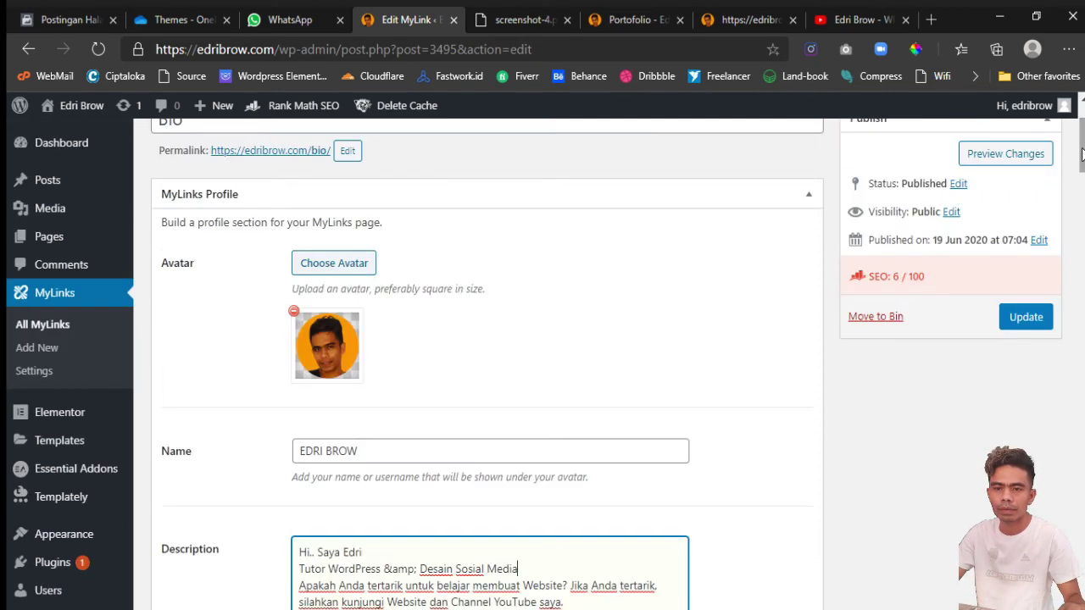
left_click(1043, 317)
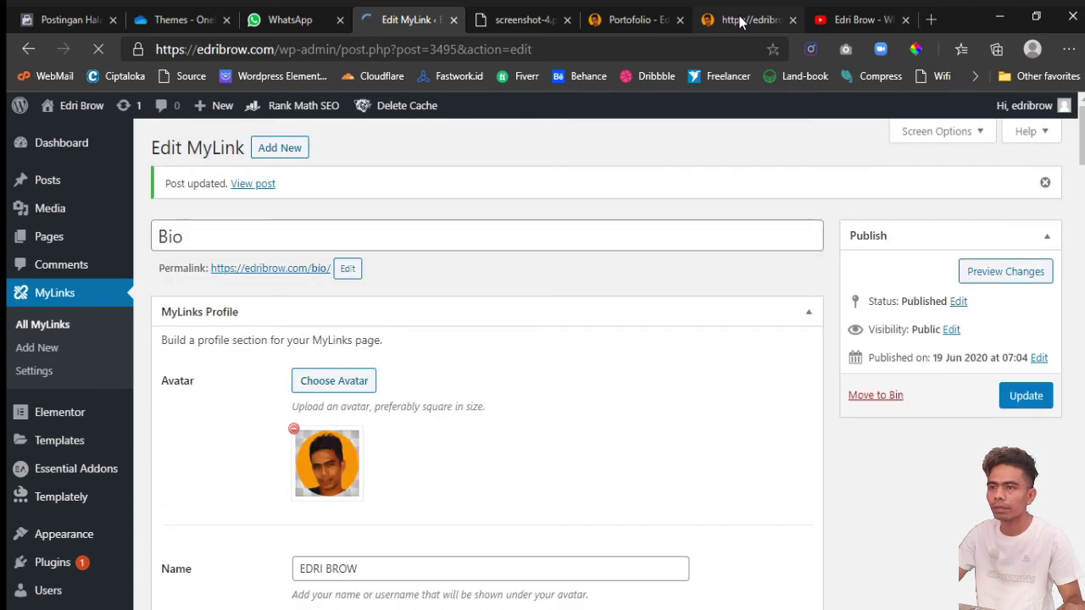
left_click(740, 20)
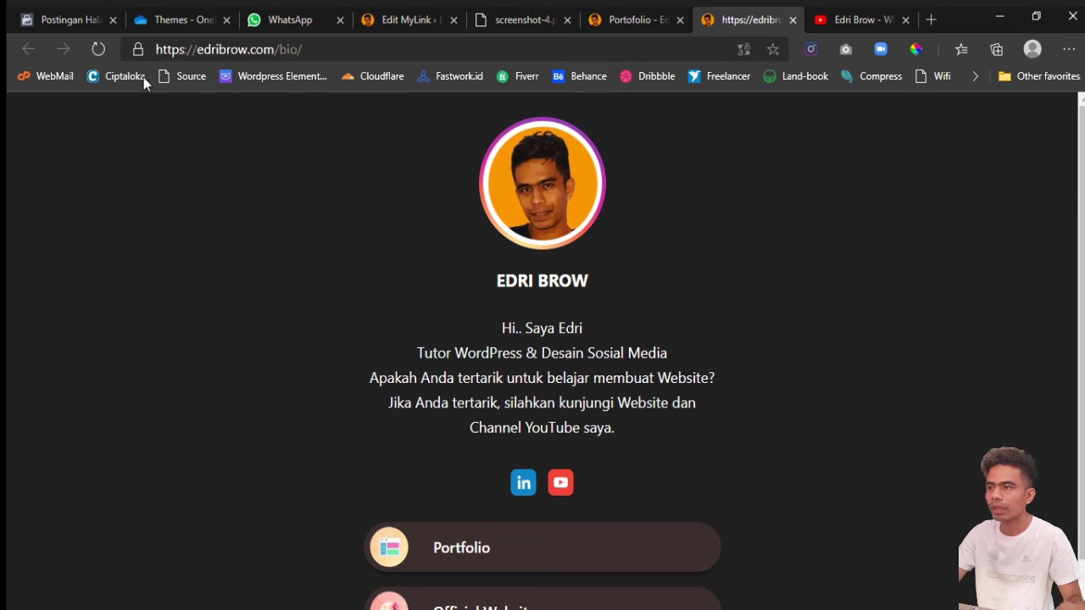
left_click(102, 52)
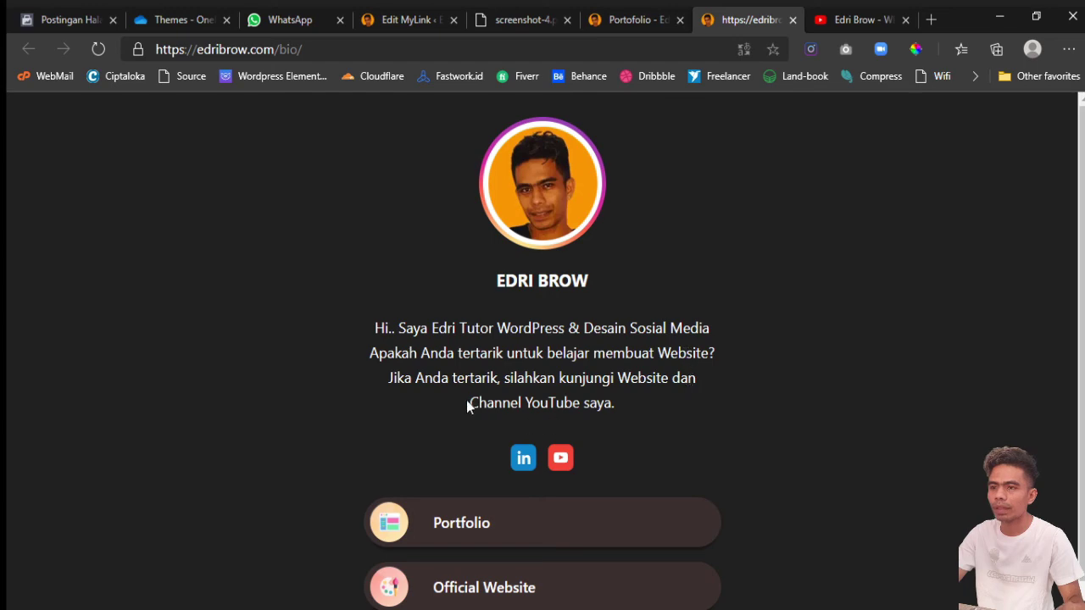
Return to editing the Bio page and replace "&amp;" with "&" in the Description's second line.
left_click(412, 19)
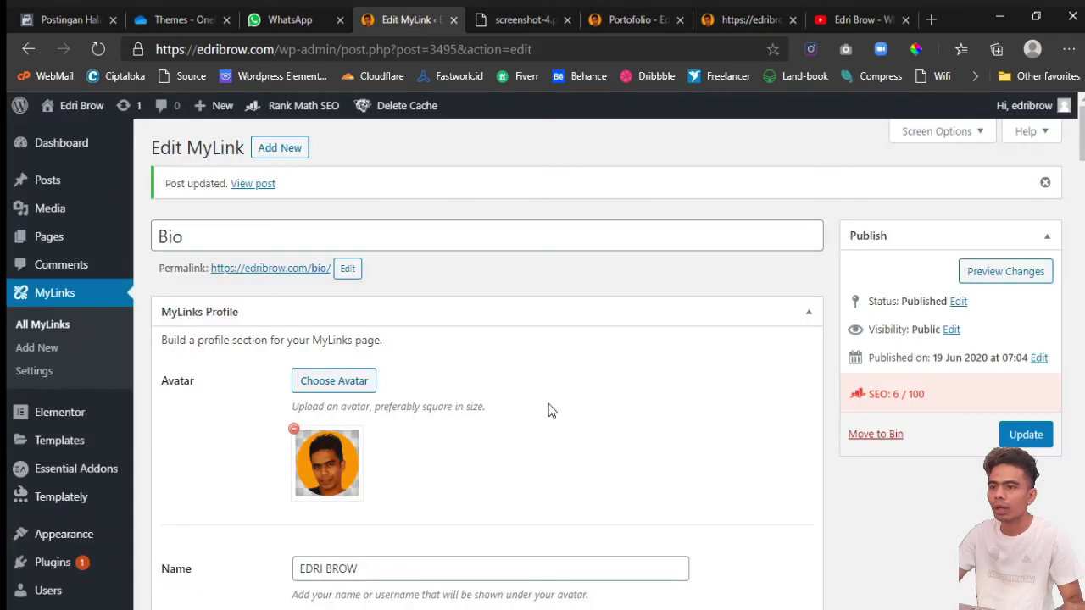
scroll(549, 411, "down", 4)
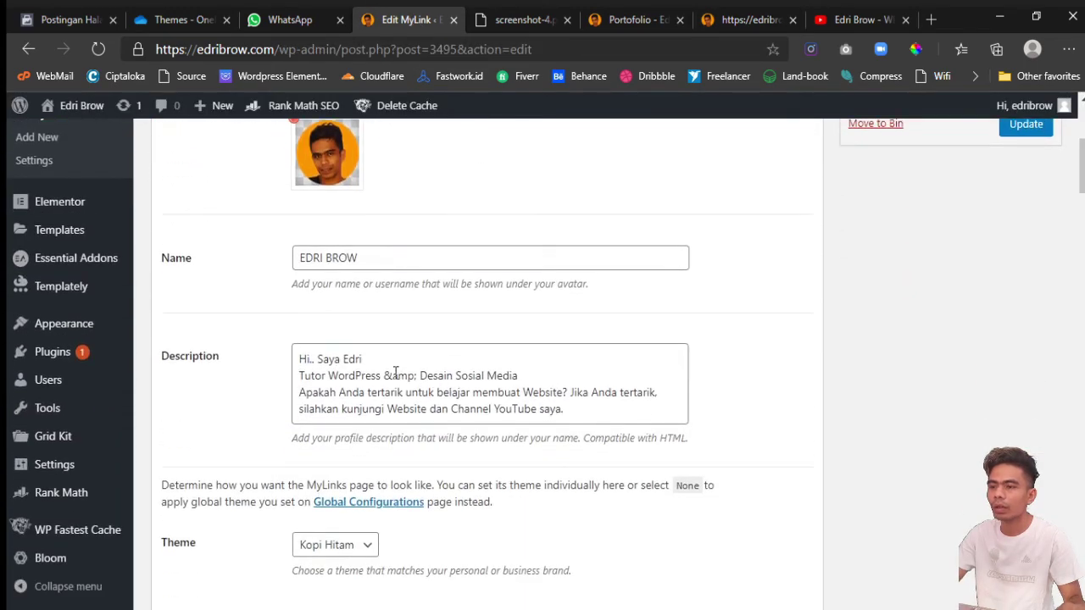
left_click(388, 373)
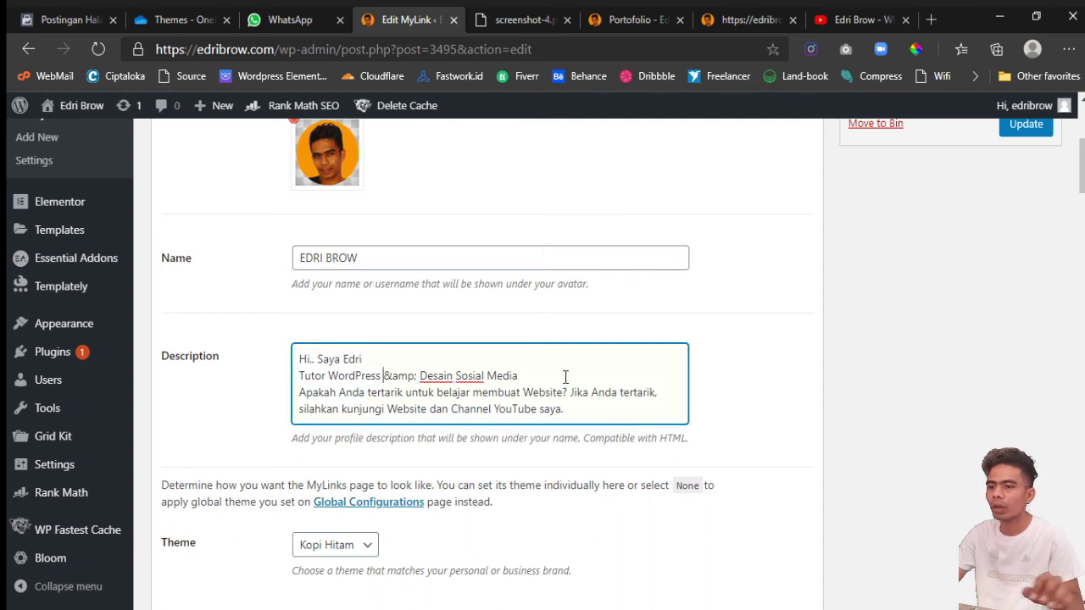
key("shift+Right")
key("shift+Right")
key("shift+Right")
key("shift+Right")
key("shift+Right")
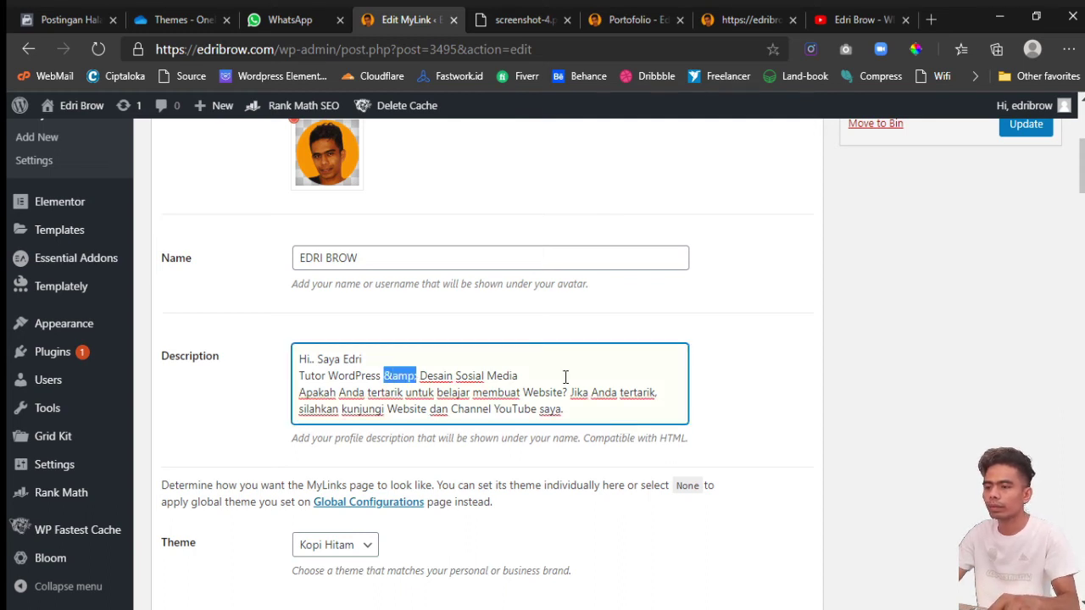
type("&")
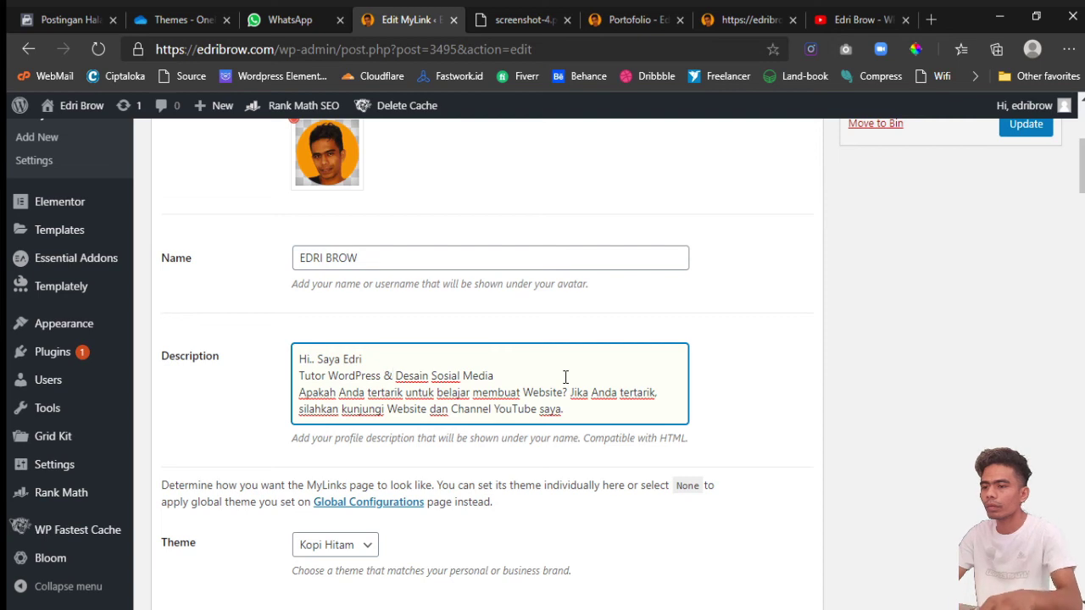
Insert a <br> tag before "Tutor WordPress" at the start of the Description's second line.
key("Home")
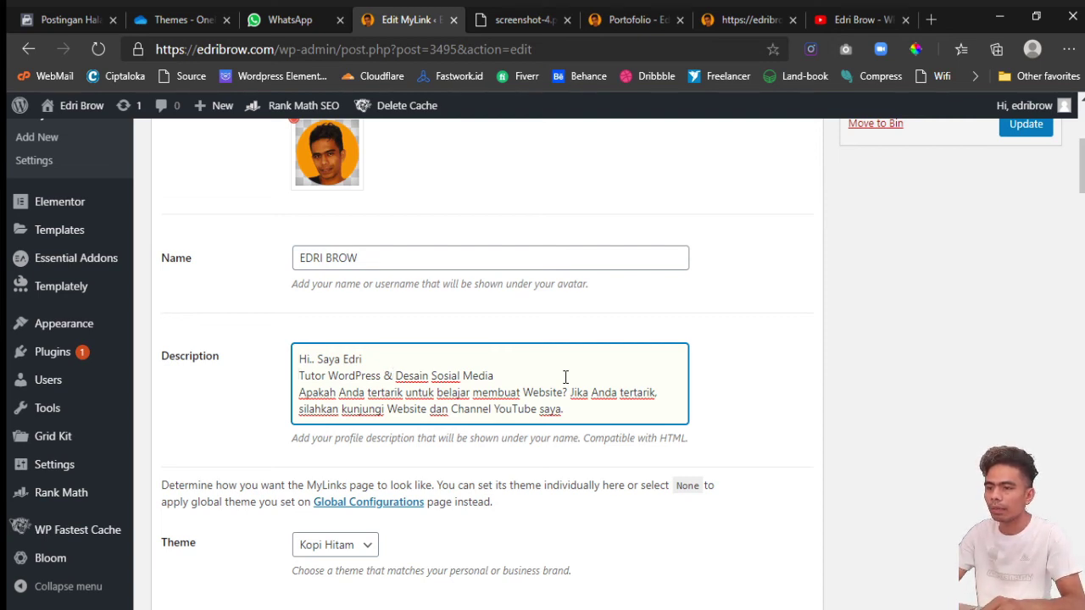
key("shift+End")
key("Left")
key("Down")
key("shift+End")
key("Left")
key("Up")
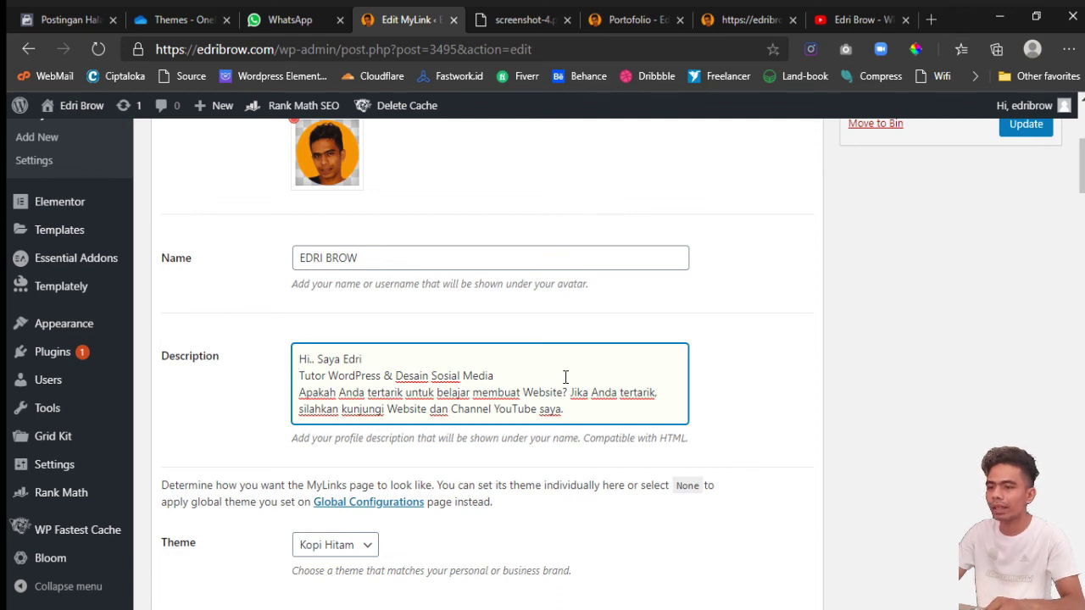
type("<>")
key("Left")
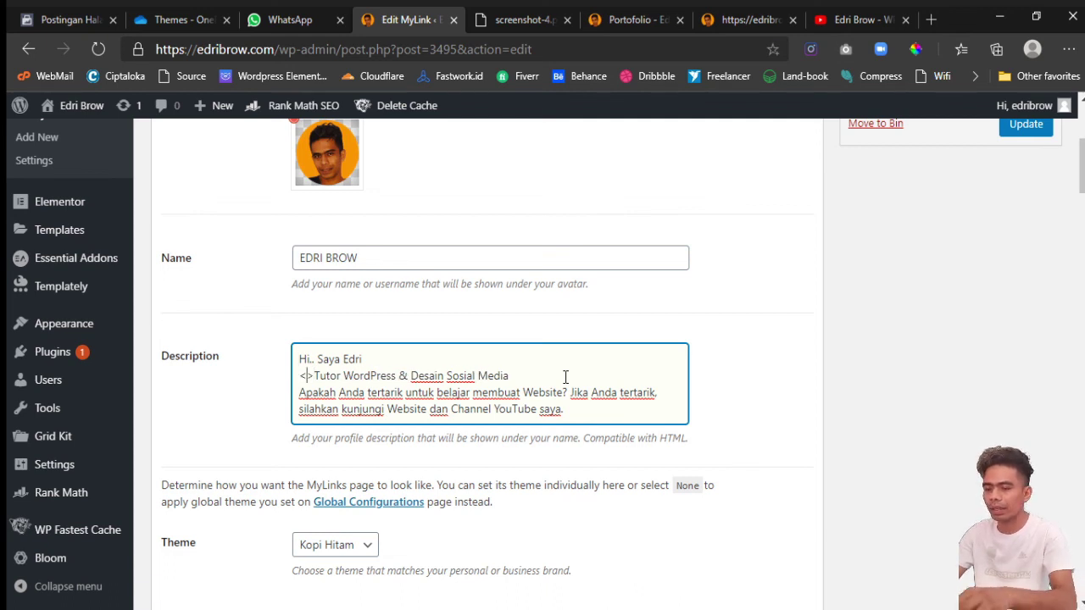
type("br")
key("Right")
Add a </br> tag after "Desain Sosial Media" at the end of the Description's second line.
key("End")
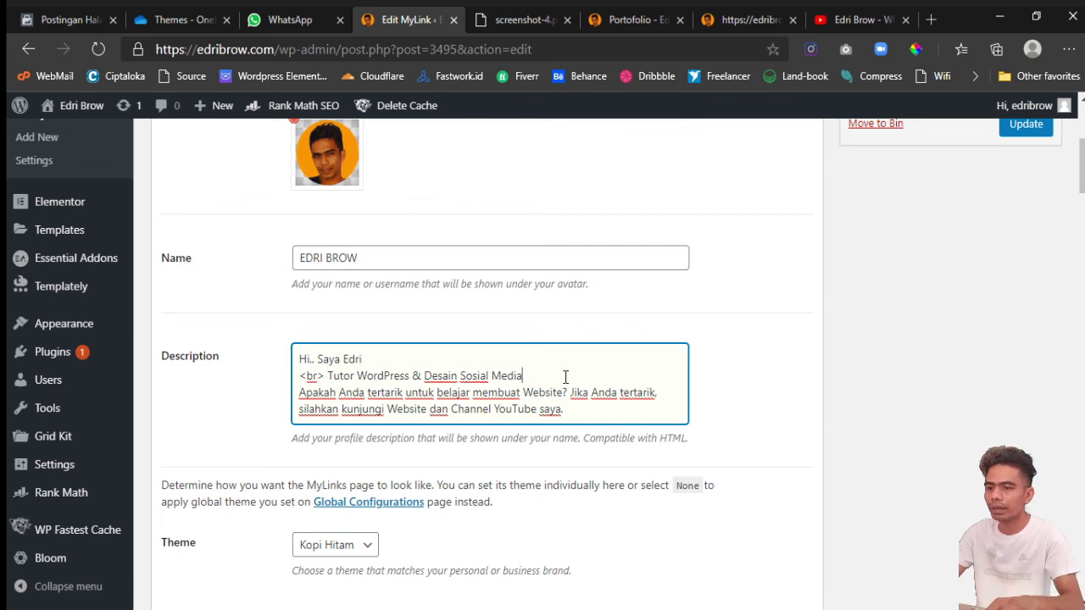
type("<>")
key("Left")
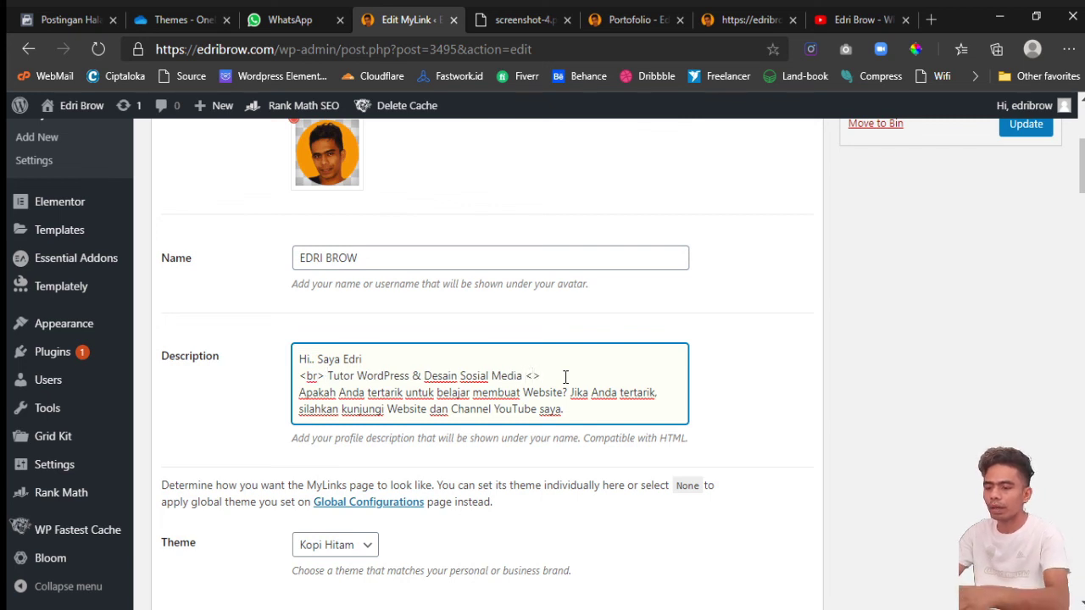
type("br/")
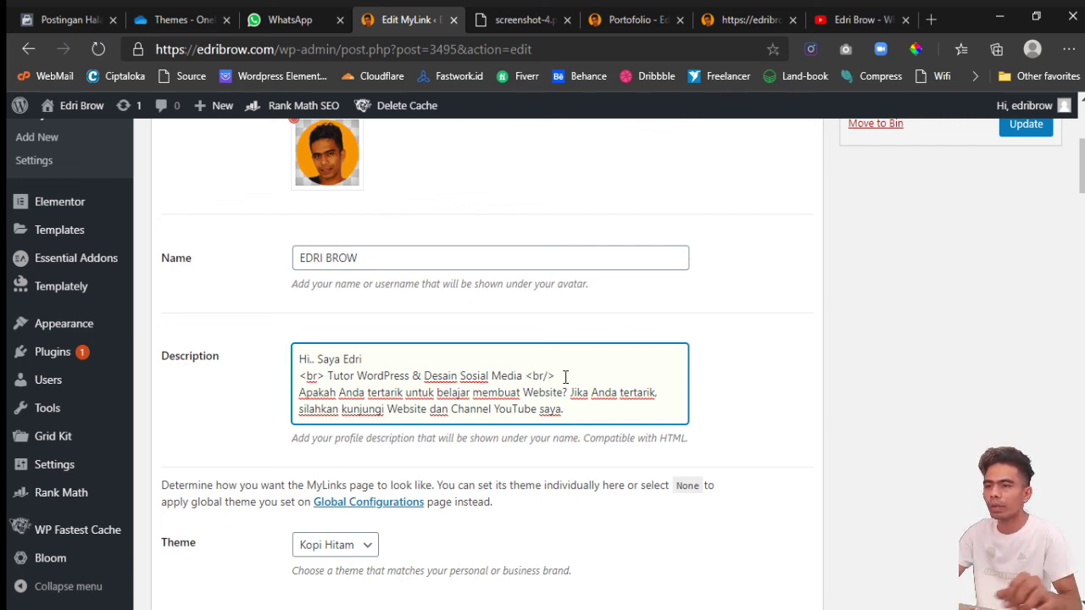
key("BackSpace")
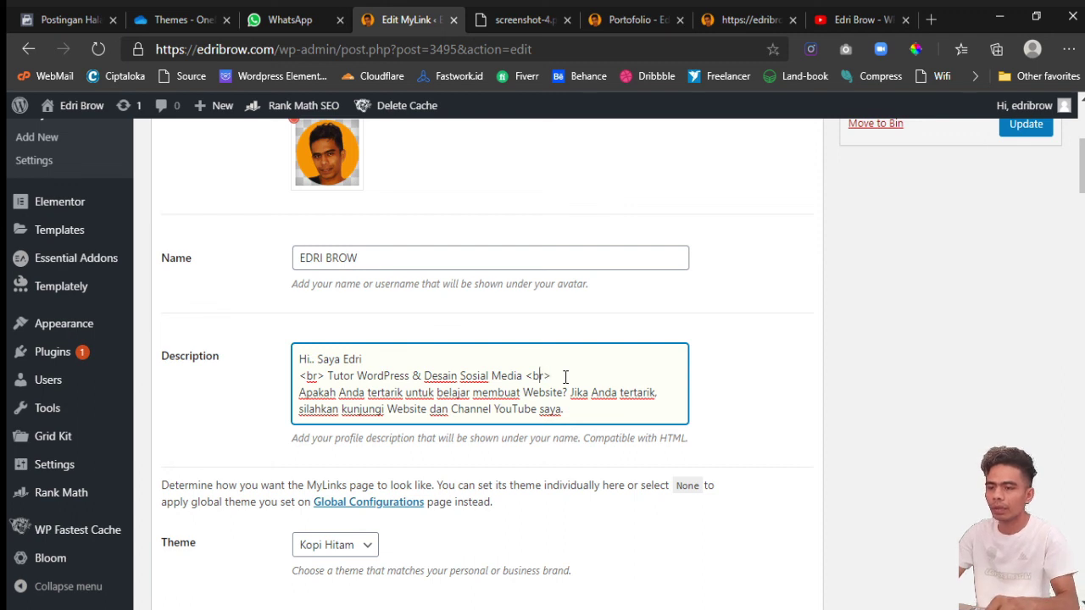
key("Left")
type("/")
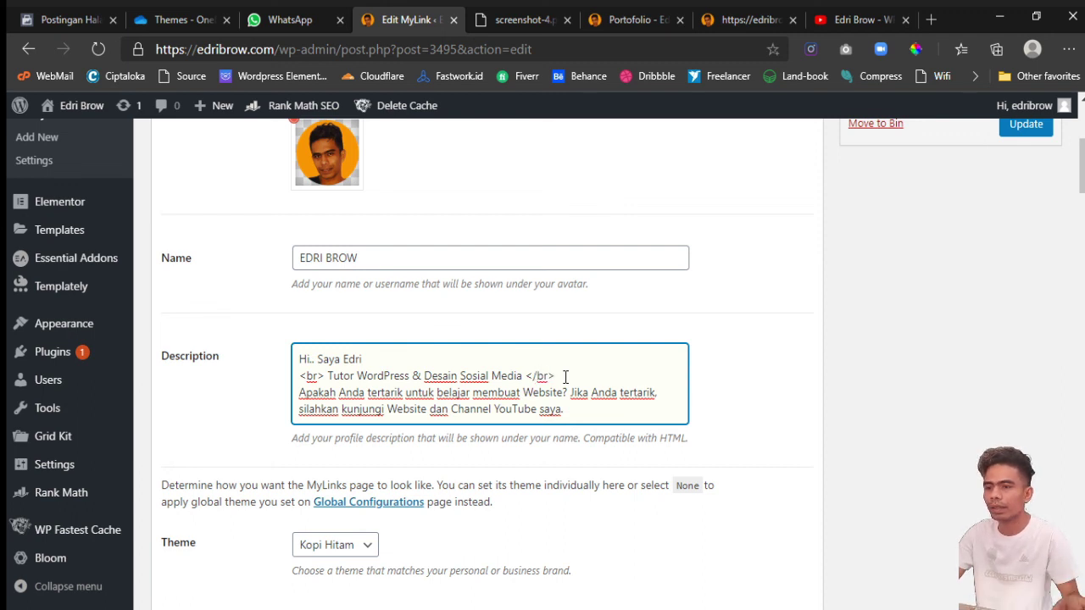
Update the Bio page and reload its published version to check the description's line breaks.
scroll(860, 392, "up", 4)
left_click(1025, 435)
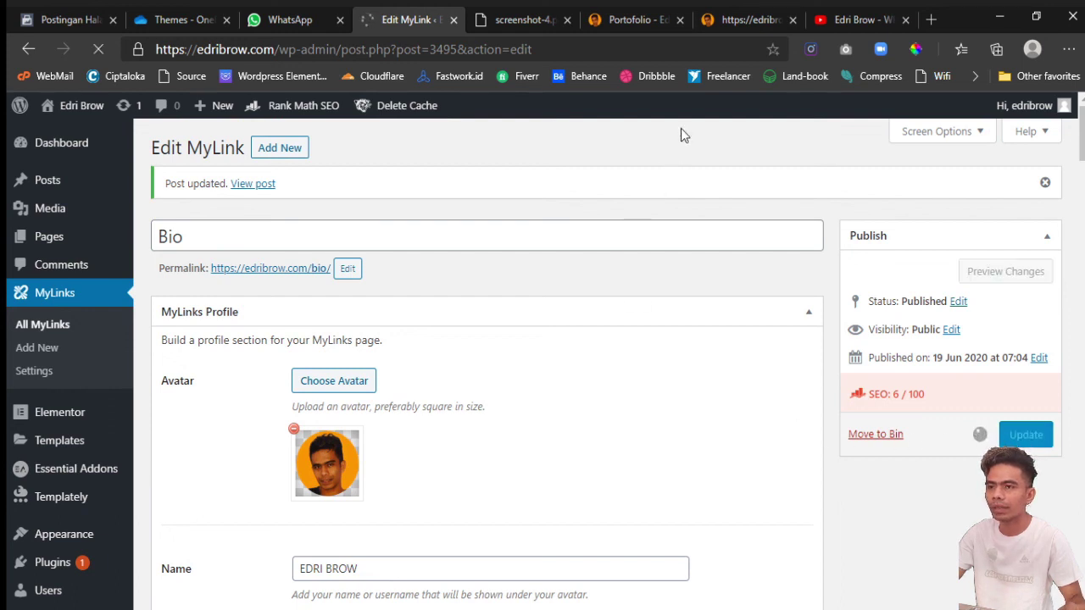
left_click(746, 20)
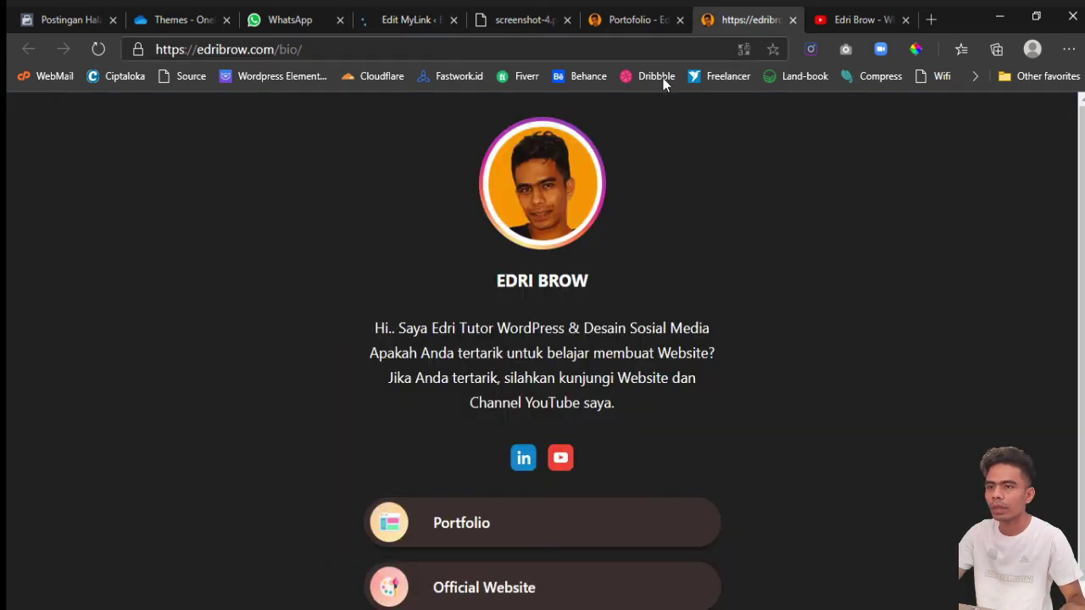
left_click(98, 53)
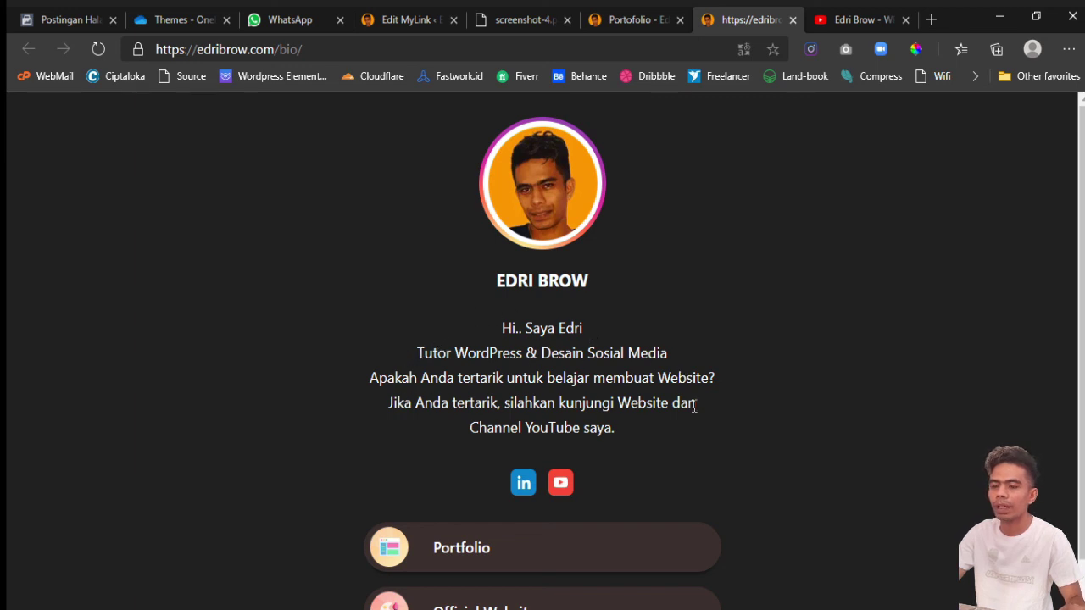
scroll(693, 406, "down", 1)
scroll(693, 406, "up", 1)
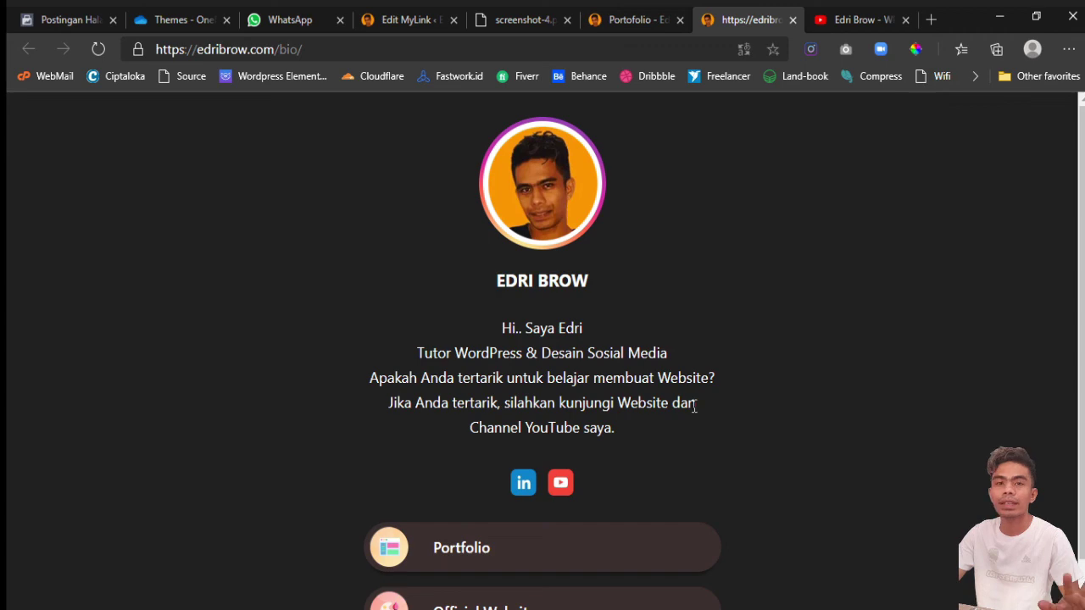
Switch to the open YouTube channel page and show it in full screen.
left_click(827, 20)
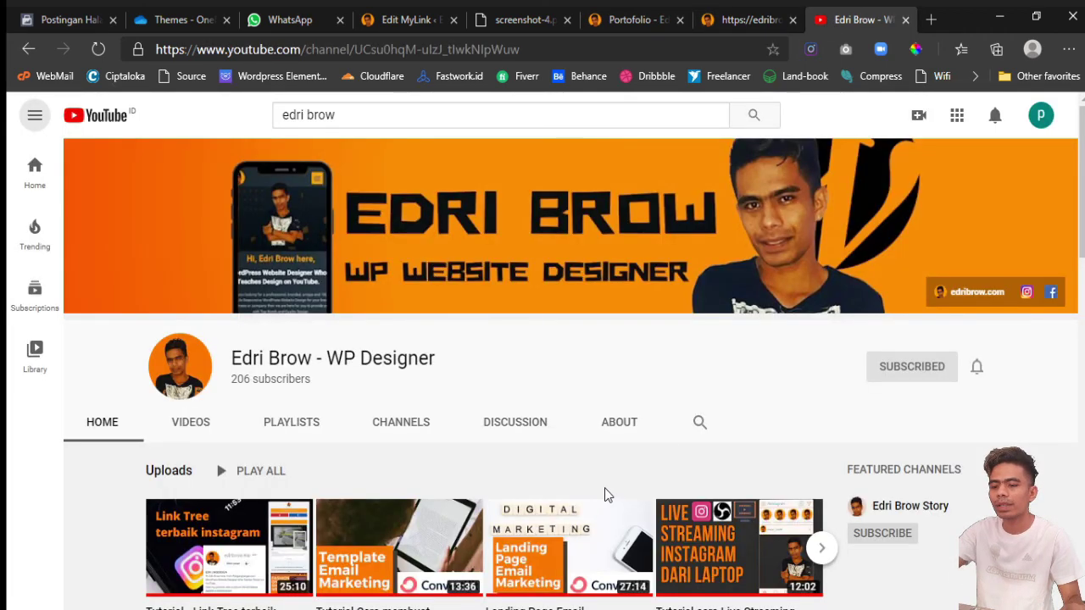
key("F11")
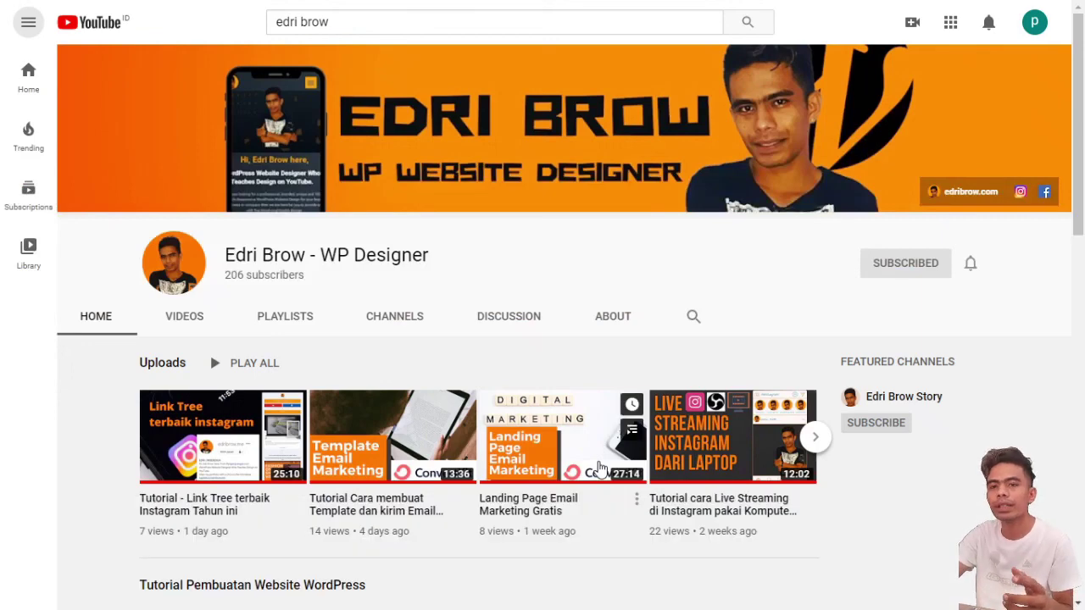